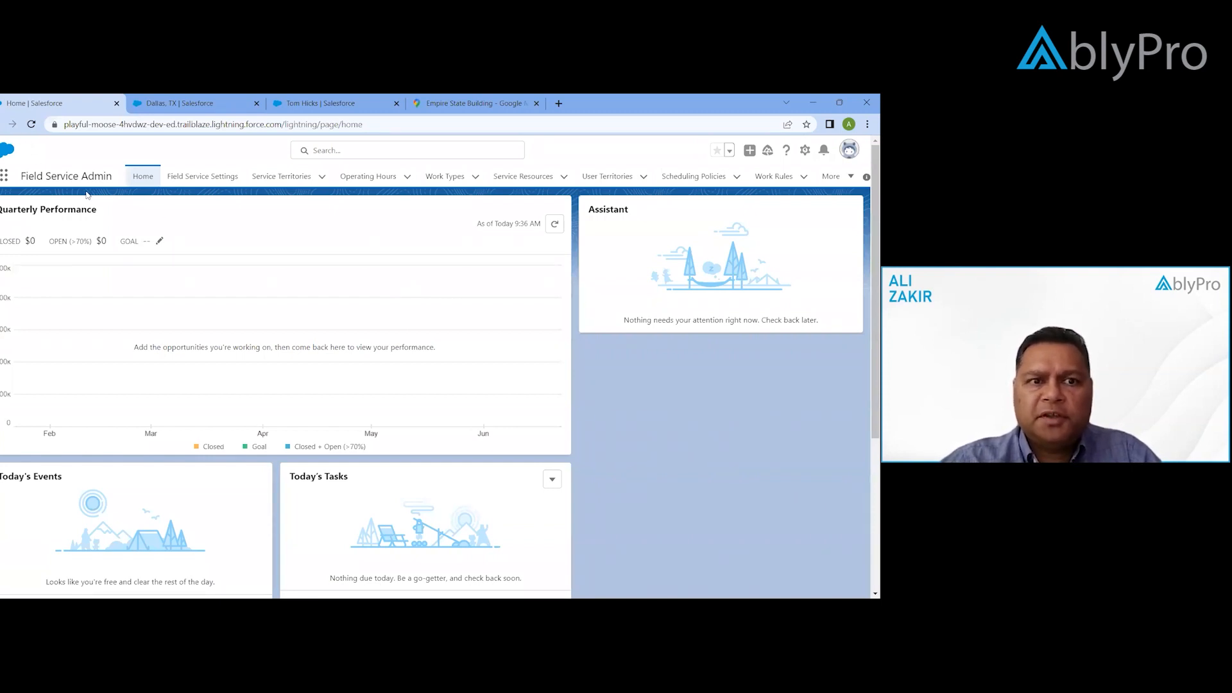
Open the All Operating Hours list and start a new operating hours record named NYC
{"action": "left_click", "coordinate": [390, 183]}
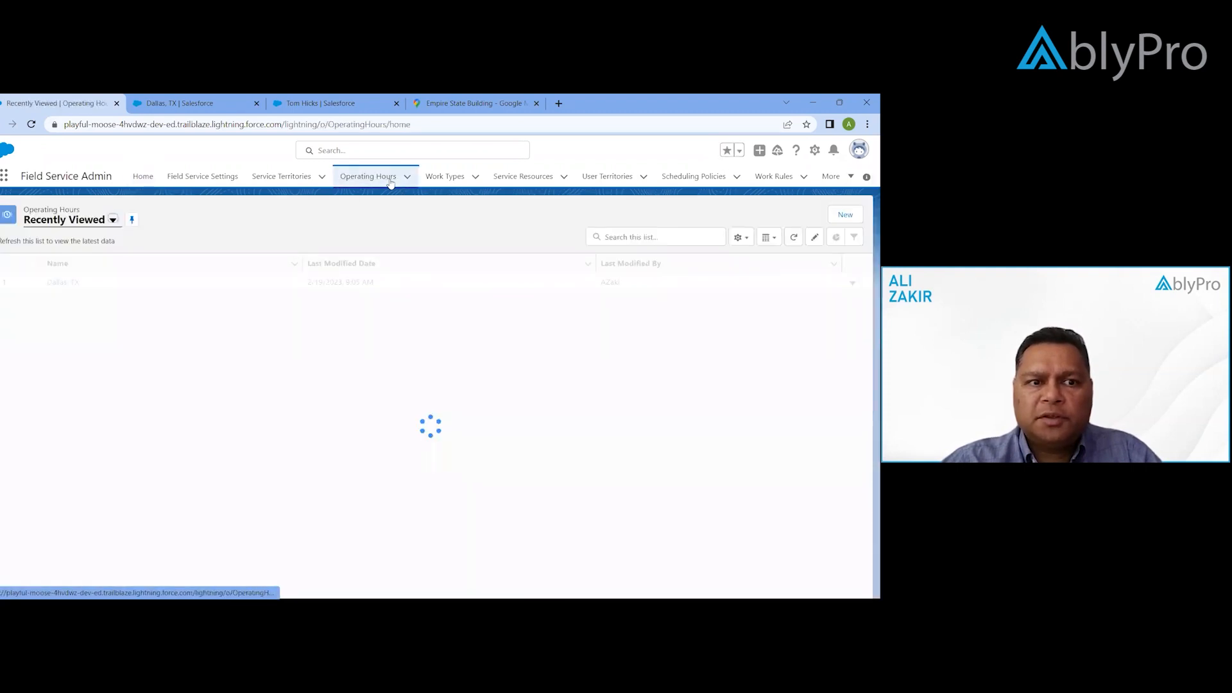
{"action": "left_click", "coordinate": [113, 221]}
{"action": "left_click", "coordinate": [115, 262]}
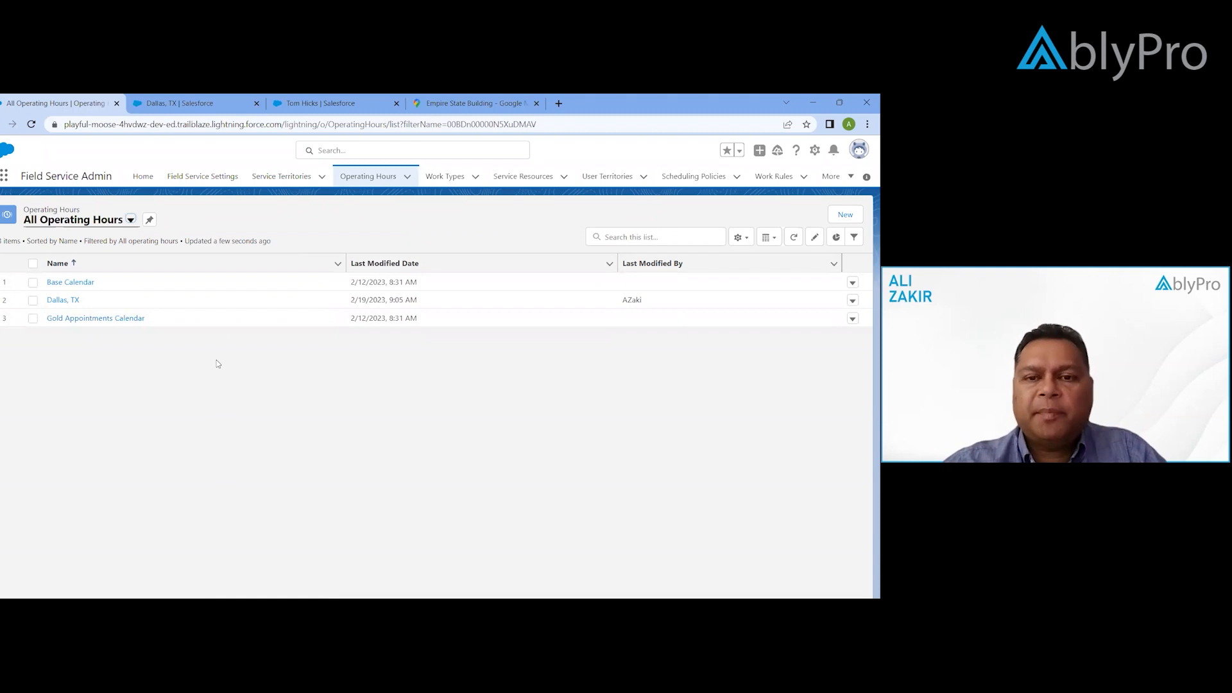
{"action": "left_click", "coordinate": [845, 216]}
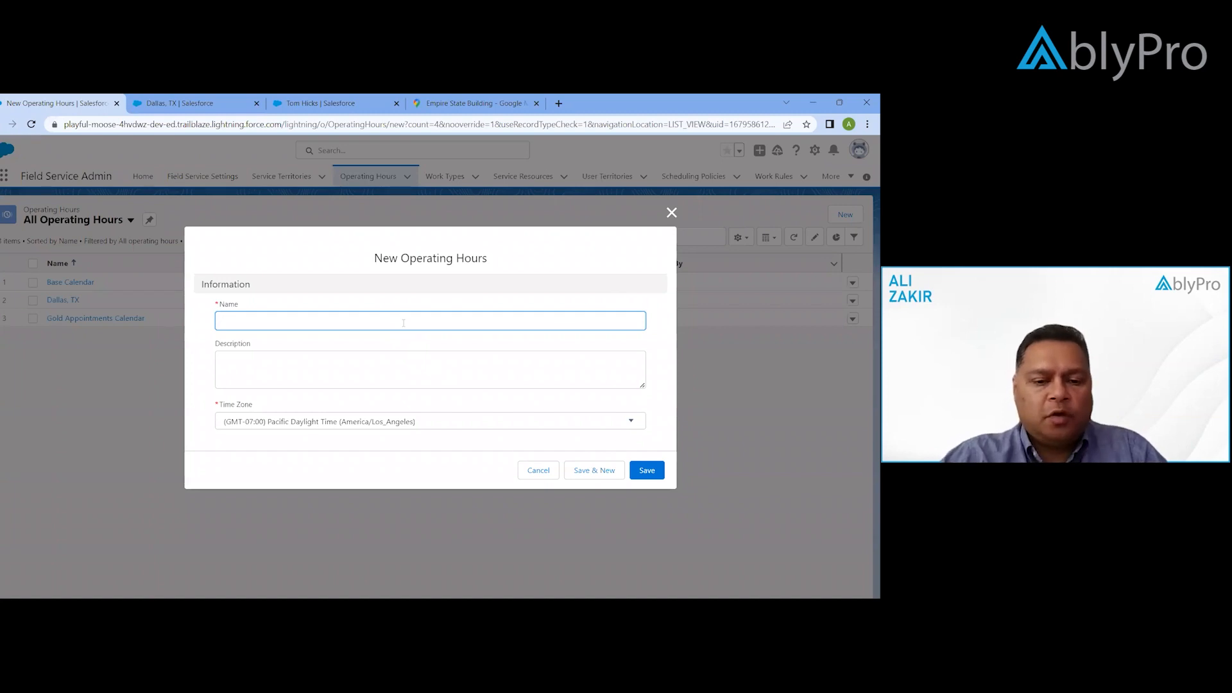
{"action": "left_click", "coordinate": [374, 358]}
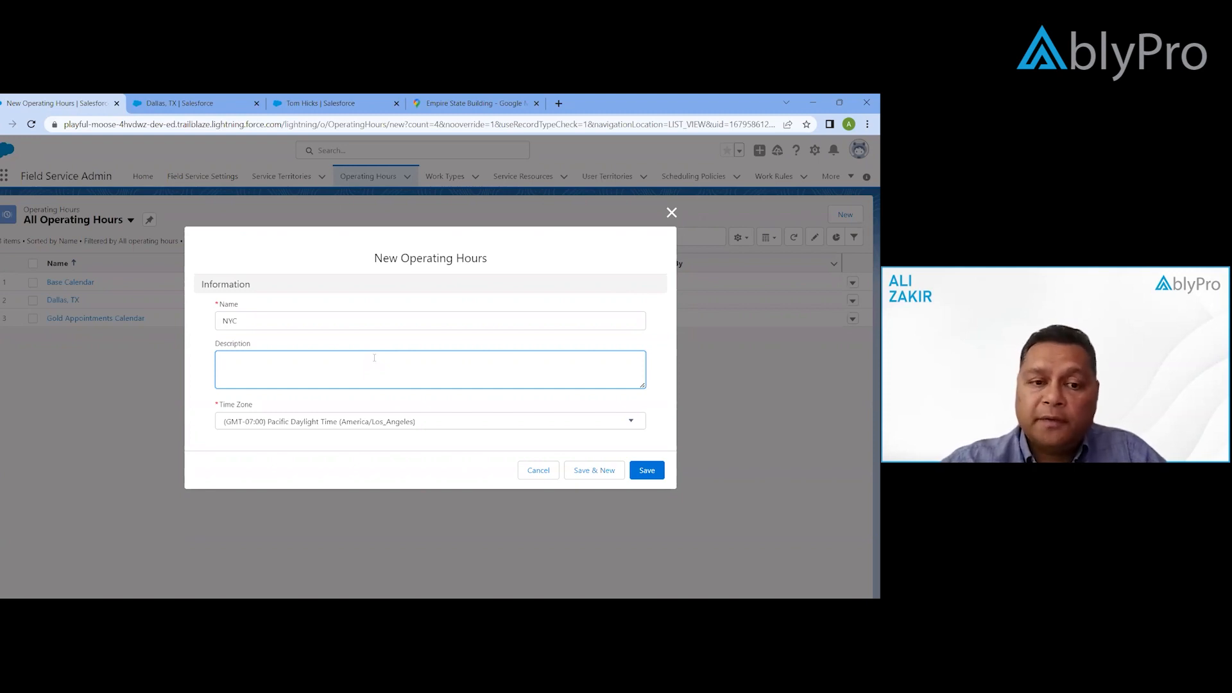
Set the new record's time zone to (GMT-04:00) Eastern Daylight Time (America/Indiana/Indianapolis)
{"action": "left_click", "coordinate": [391, 420]}
{"action": "scroll", "coordinate": [392, 422], "scroll_direction": "down", "scroll_amount": 8}
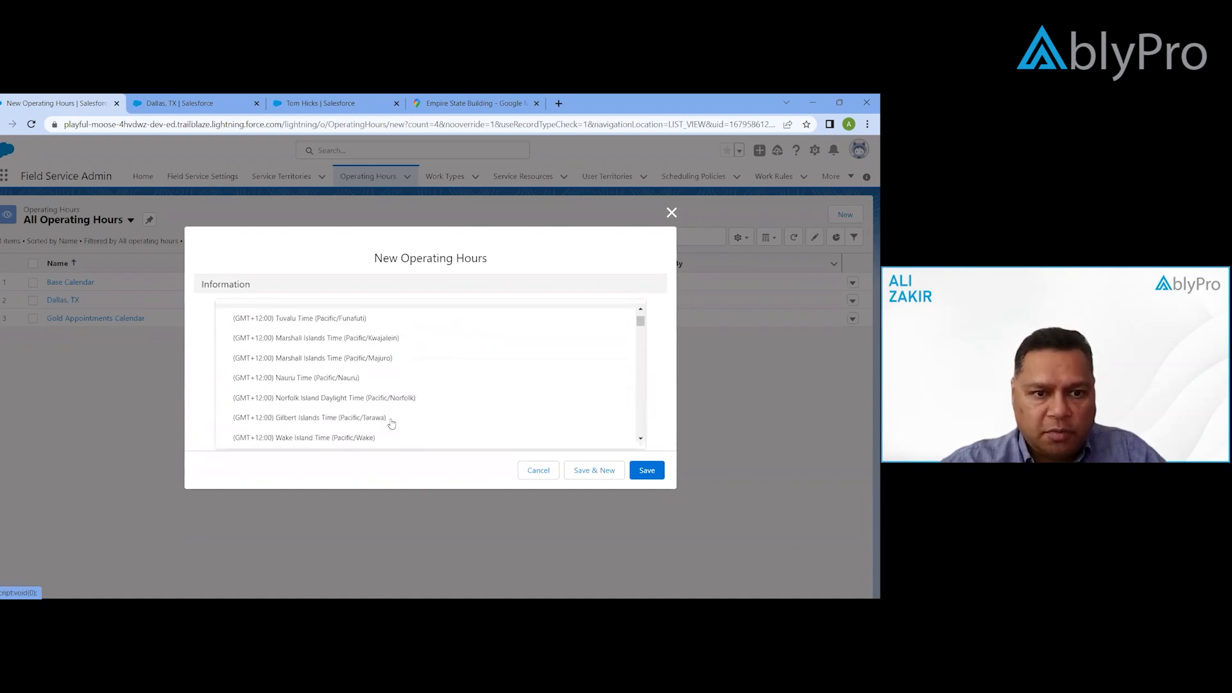
{"action": "scroll", "coordinate": [392, 424], "scroll_direction": "down", "scroll_amount": 10}
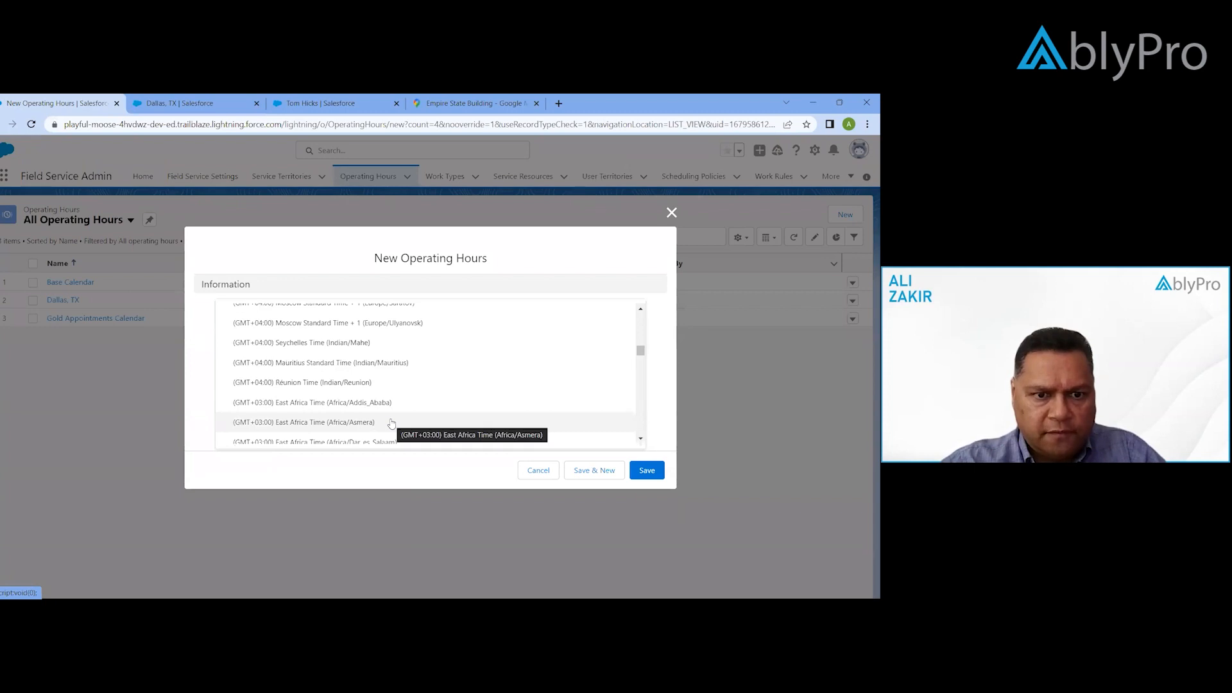
{"action": "scroll", "coordinate": [391, 423], "scroll_direction": "down", "scroll_amount": 5}
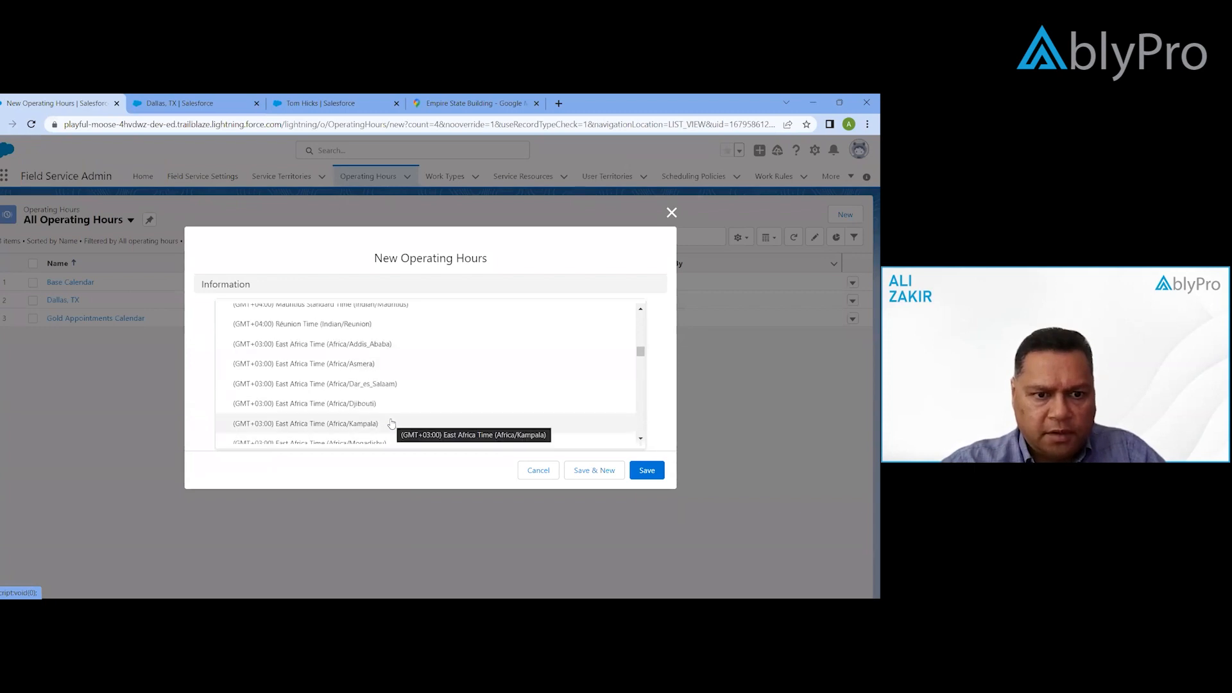
{"action": "scroll", "coordinate": [391, 424], "scroll_direction": "down", "scroll_amount": 10}
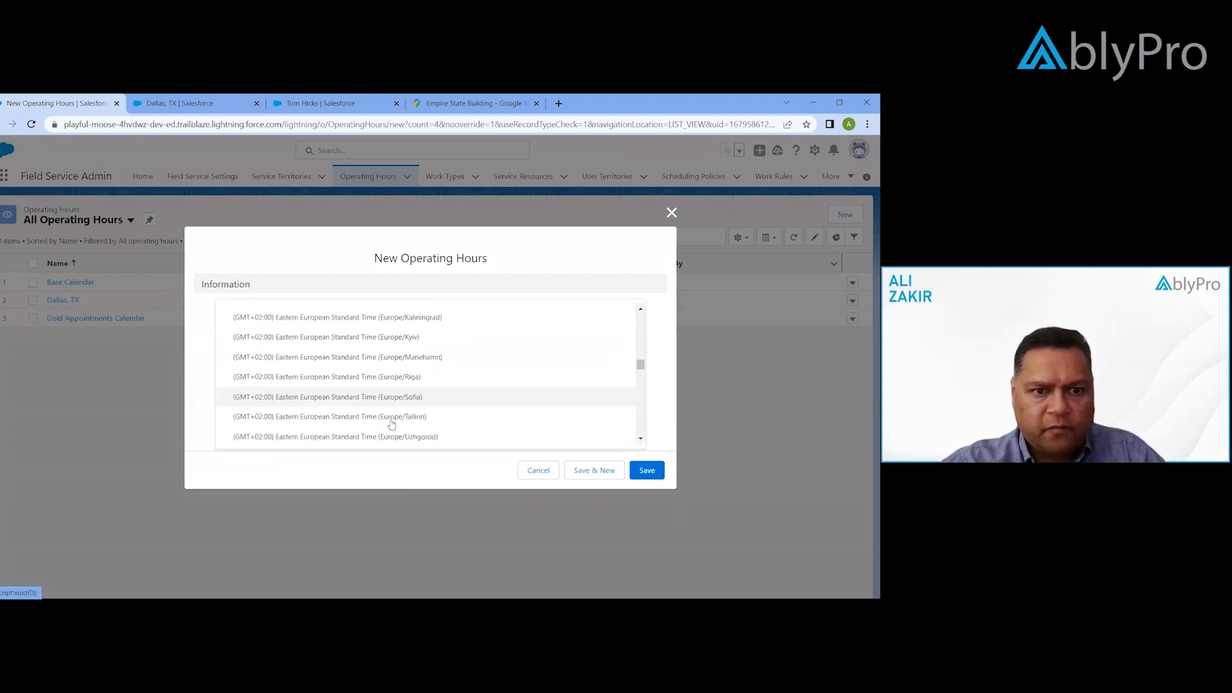
{"action": "scroll", "coordinate": [391, 423], "scroll_direction": "down", "scroll_amount": 10}
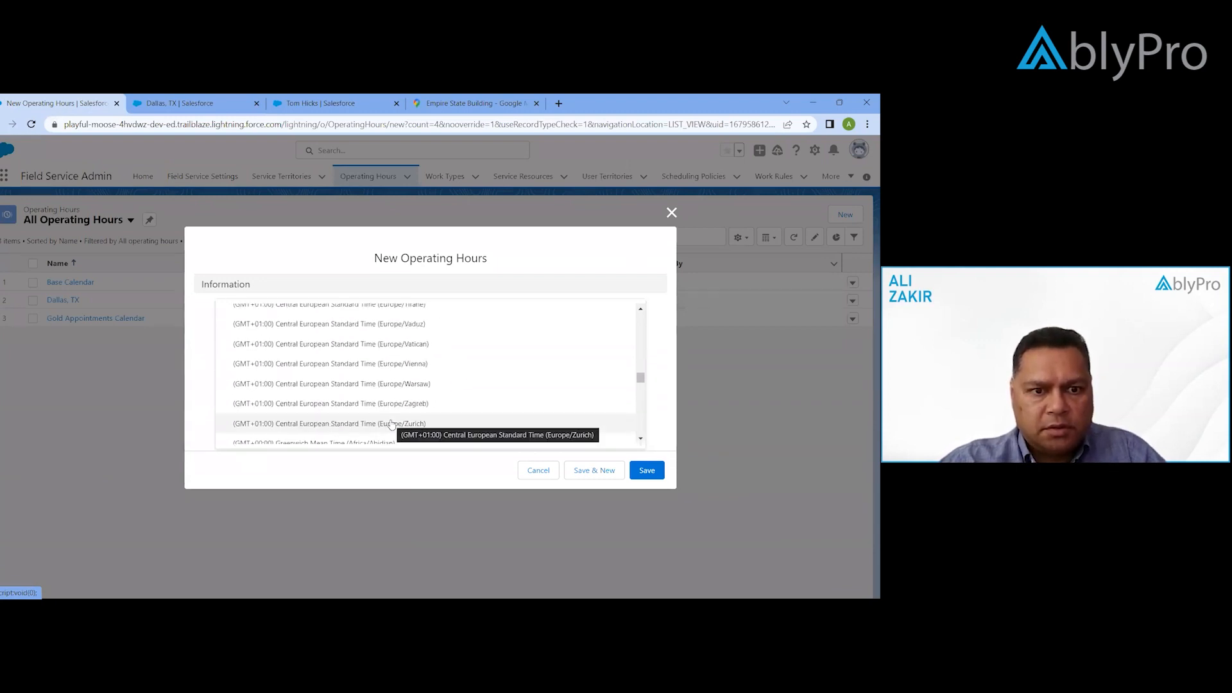
{"action": "scroll", "coordinate": [391, 423], "scroll_direction": "down", "scroll_amount": 10}
{"action": "scroll", "coordinate": [391, 423], "scroll_direction": "down", "scroll_amount": 3}
{"action": "scroll", "coordinate": [391, 423], "scroll_direction": "down", "scroll_amount": 3}
{"action": "scroll", "coordinate": [391, 424], "scroll_direction": "down", "scroll_amount": 1}
{"action": "scroll", "coordinate": [392, 424], "scroll_direction": "down", "scroll_amount": 3}
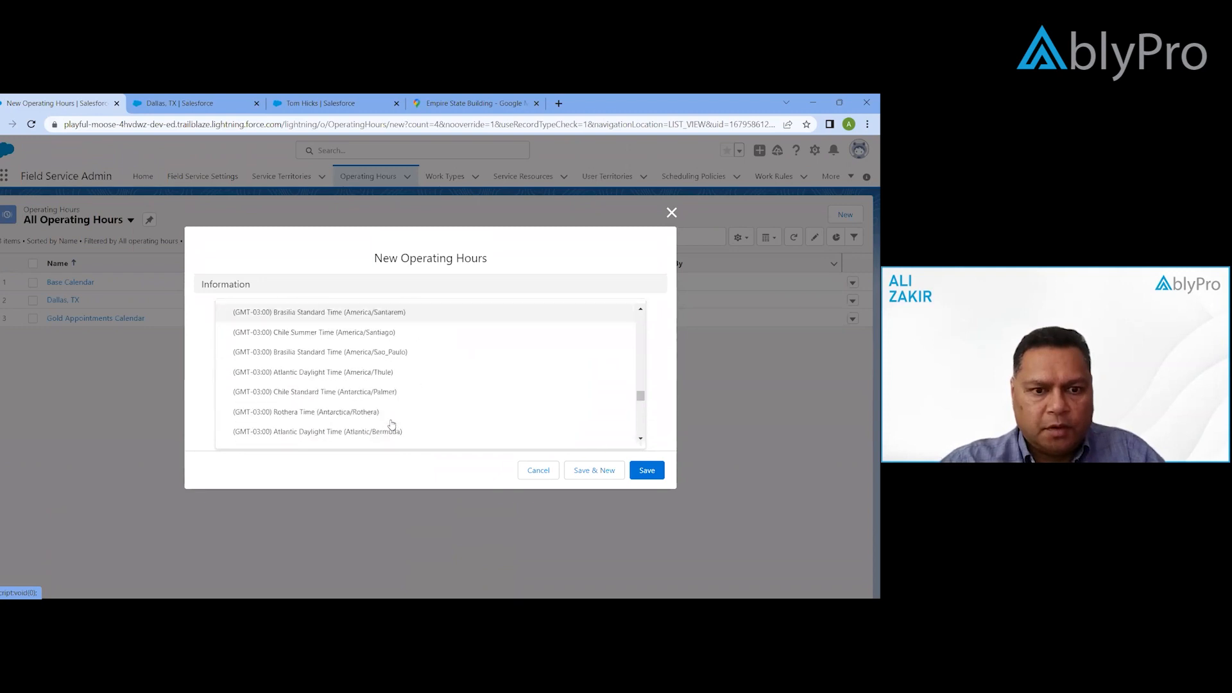
{"action": "scroll", "coordinate": [391, 424], "scroll_direction": "down", "scroll_amount": 1}
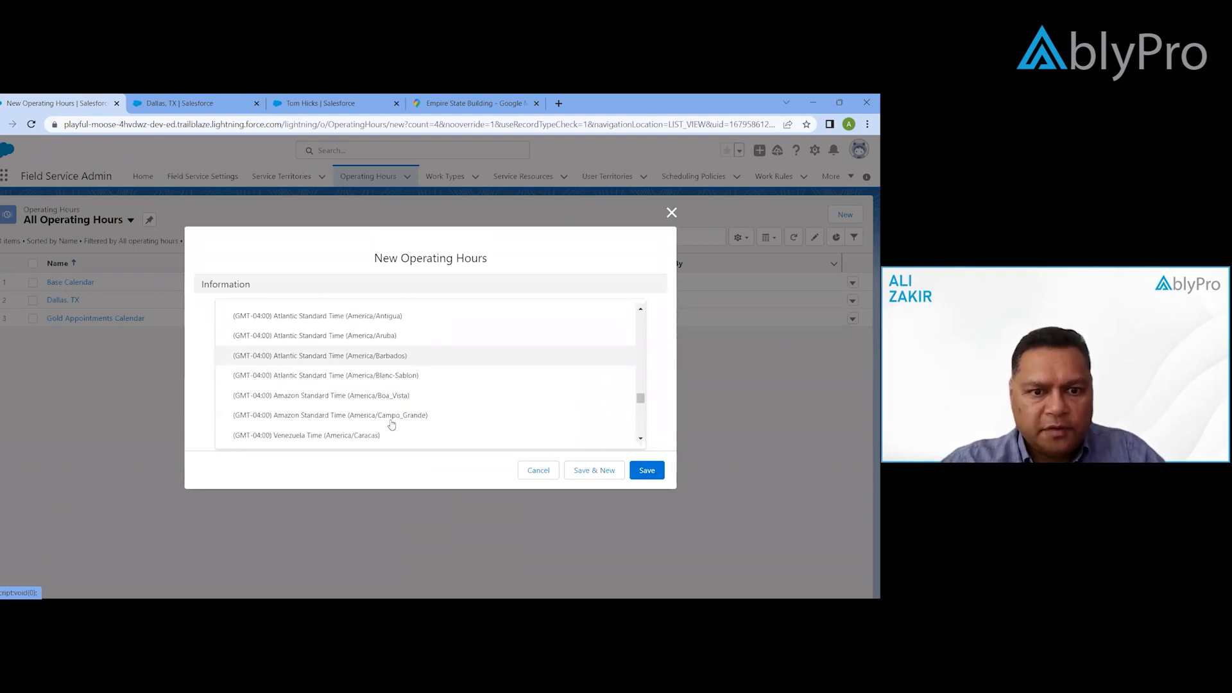
{"action": "scroll", "coordinate": [376, 423], "scroll_direction": "down", "scroll_amount": 1}
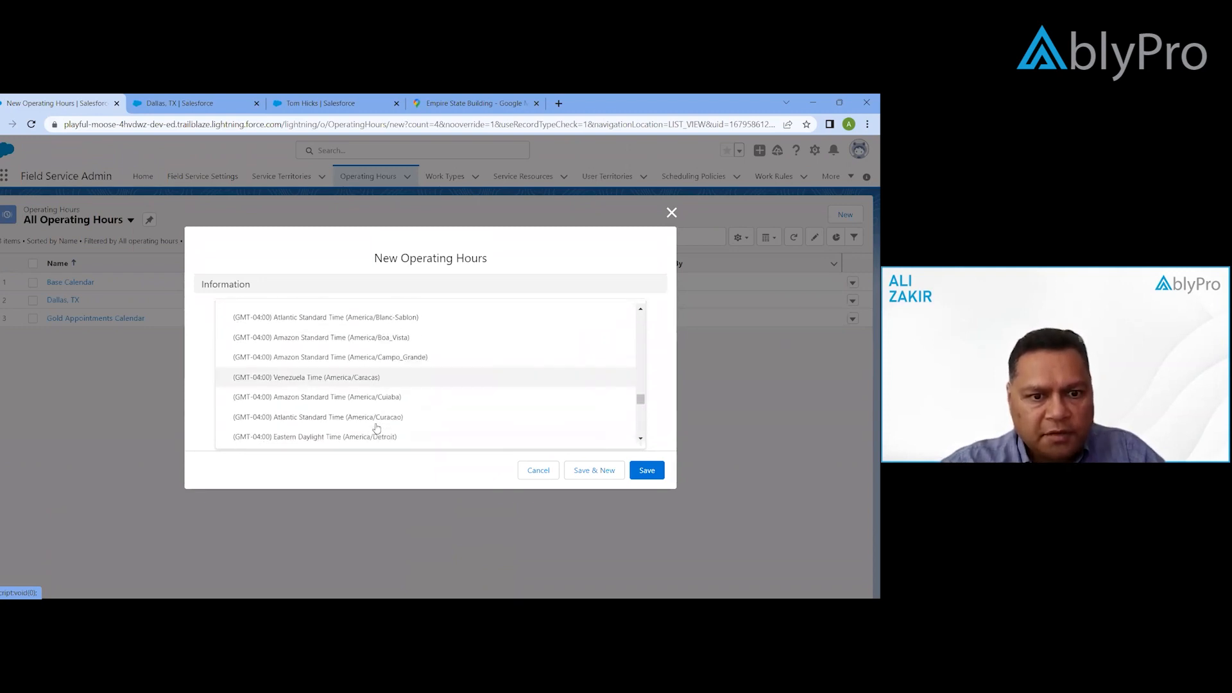
{"action": "scroll", "coordinate": [376, 428], "scroll_direction": "up", "scroll_amount": 2}
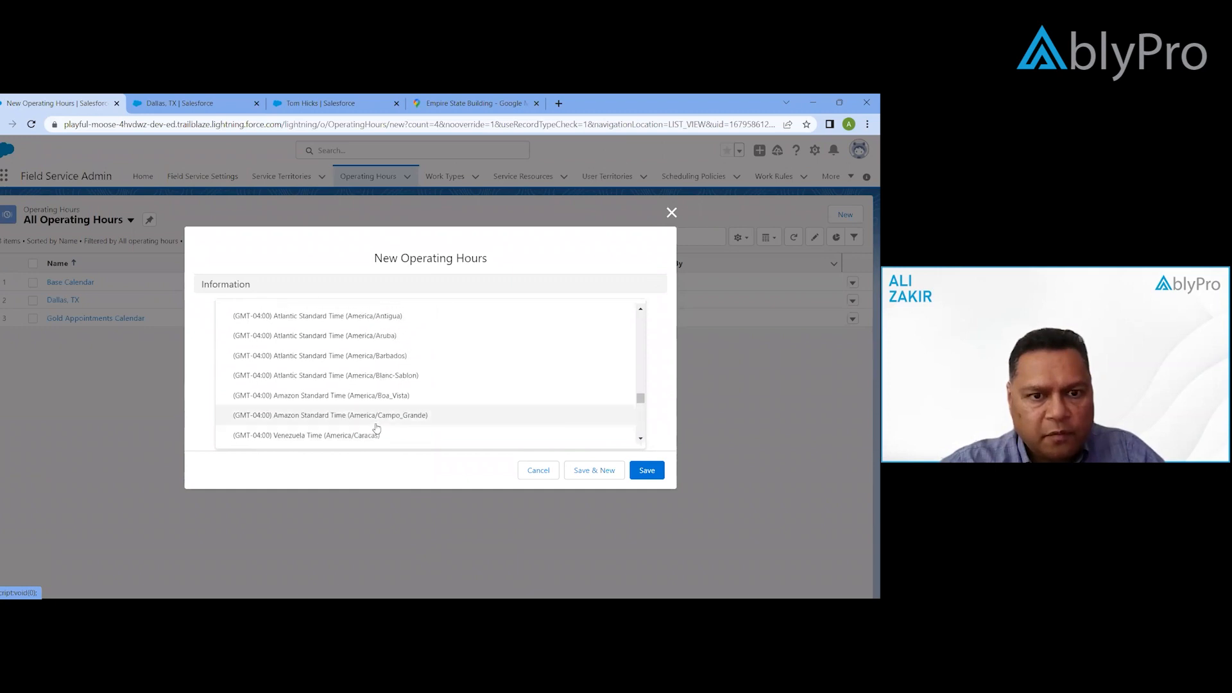
{"action": "scroll", "coordinate": [376, 428], "scroll_direction": "down", "scroll_amount": 3}
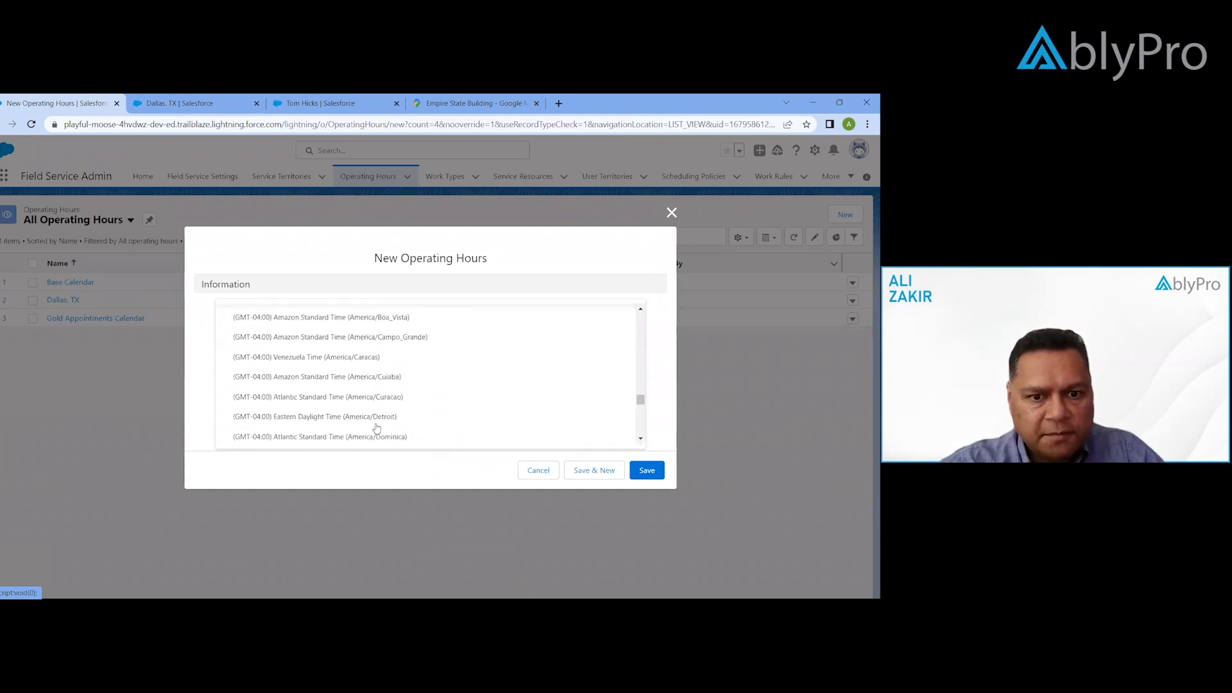
{"action": "scroll", "coordinate": [376, 428], "scroll_direction": "down", "scroll_amount": 2}
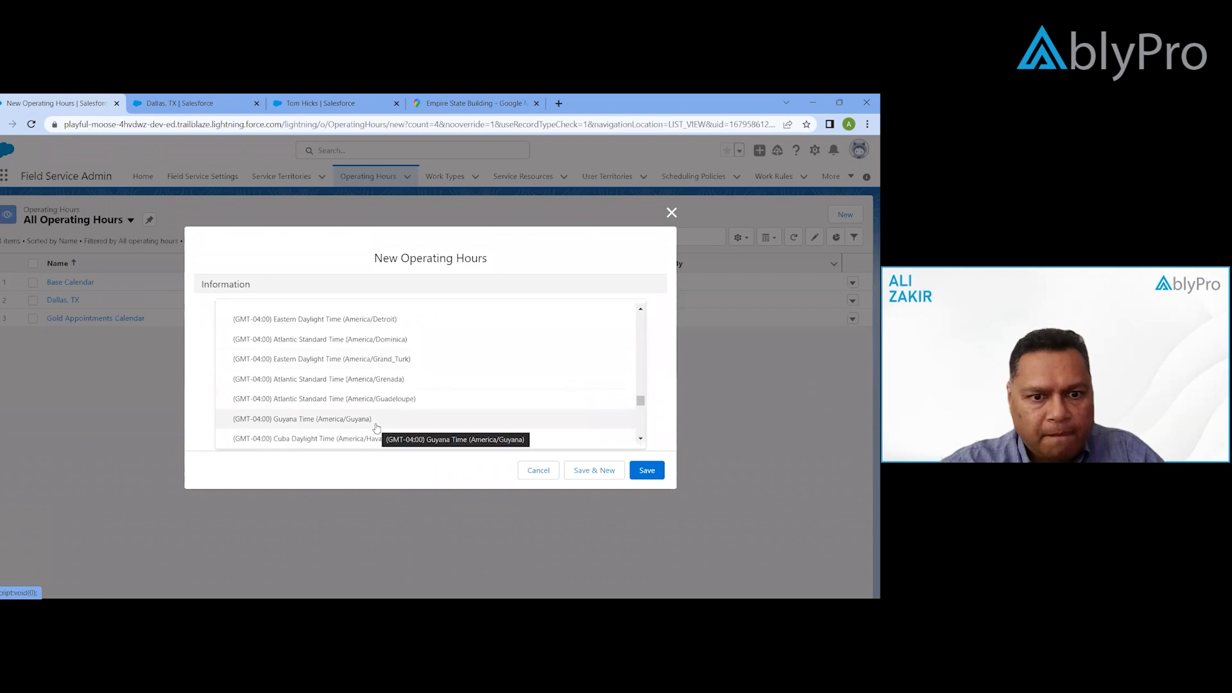
{"action": "scroll", "coordinate": [376, 429], "scroll_direction": "down", "scroll_amount": 1}
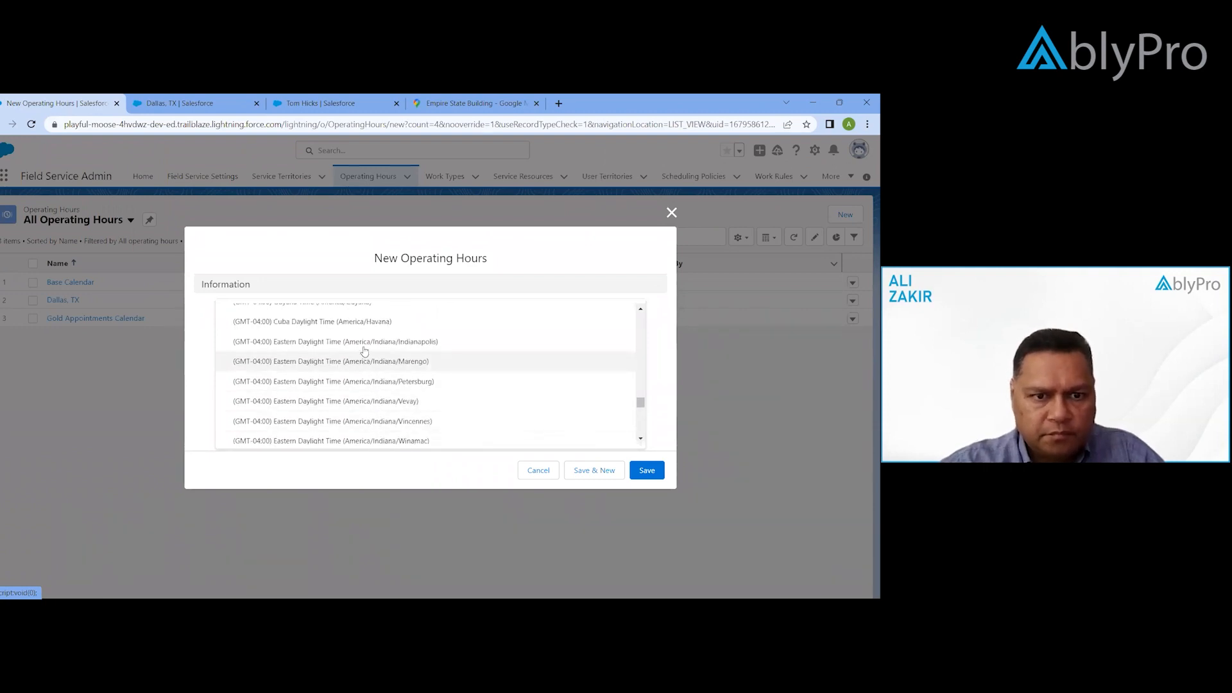
{"action": "scroll", "coordinate": [369, 426], "scroll_direction": "down", "scroll_amount": 2}
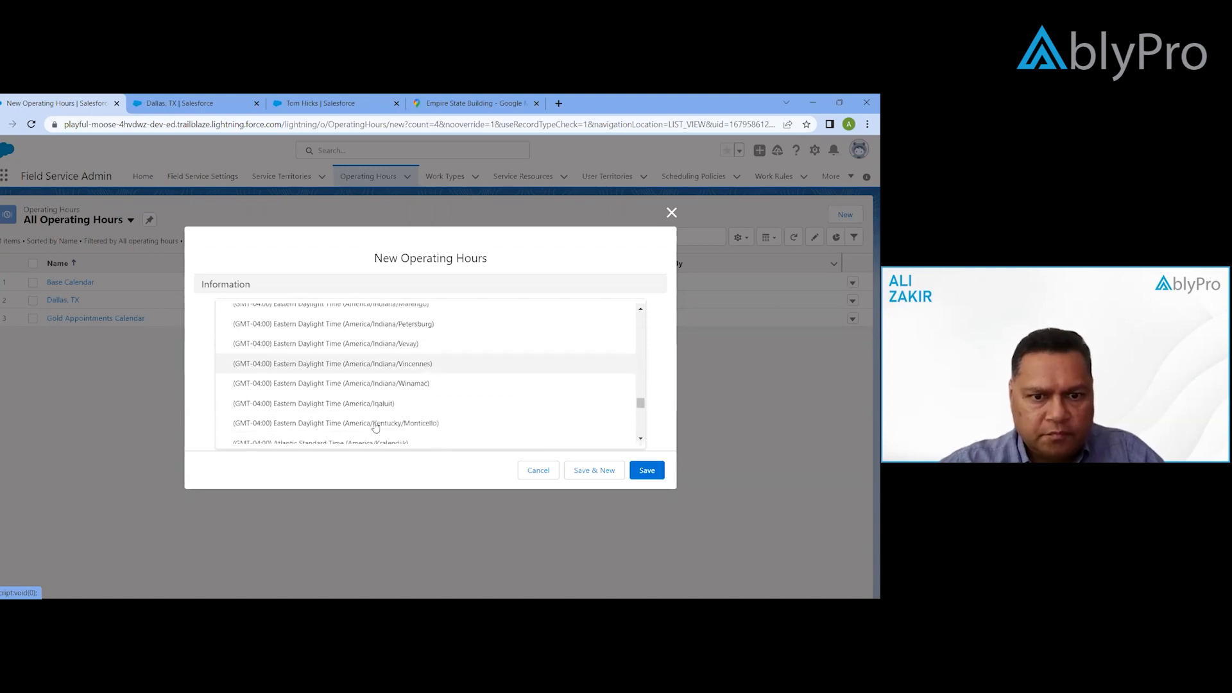
{"action": "scroll", "coordinate": [375, 427], "scroll_direction": "down", "scroll_amount": 1}
{"action": "scroll", "coordinate": [375, 427], "scroll_direction": "up", "scroll_amount": 1}
{"action": "scroll", "coordinate": [376, 428], "scroll_direction": "up", "scroll_amount": 3}
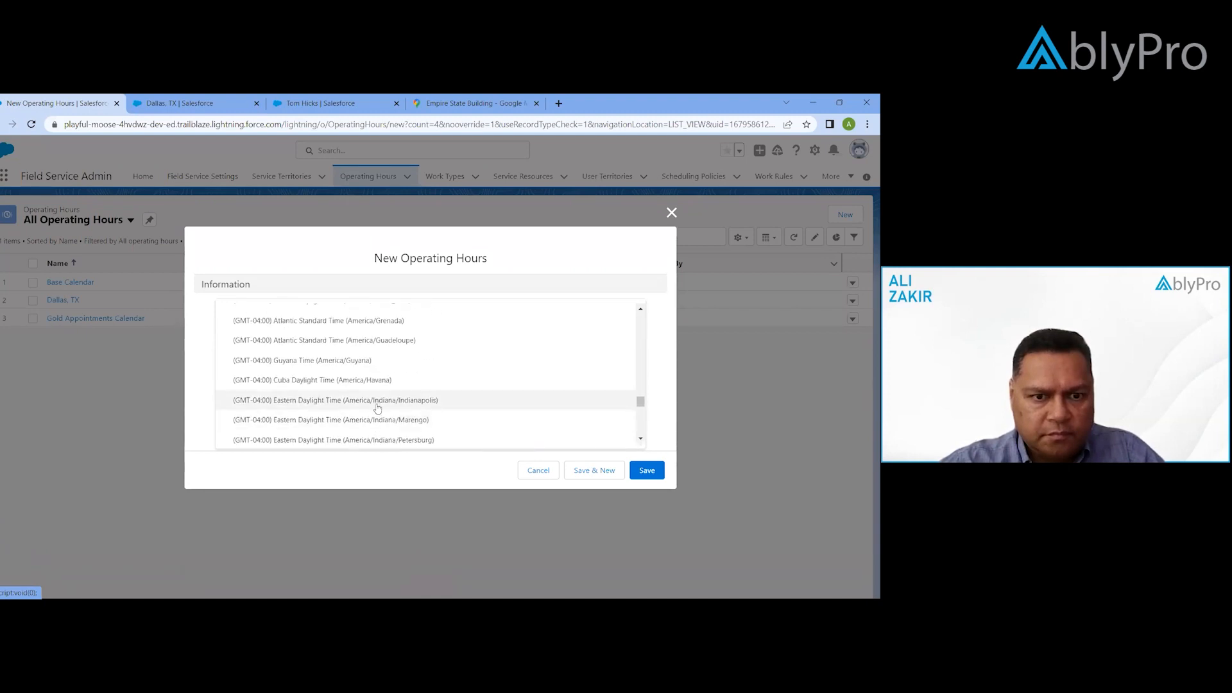
{"action": "left_click", "coordinate": [378, 403]}
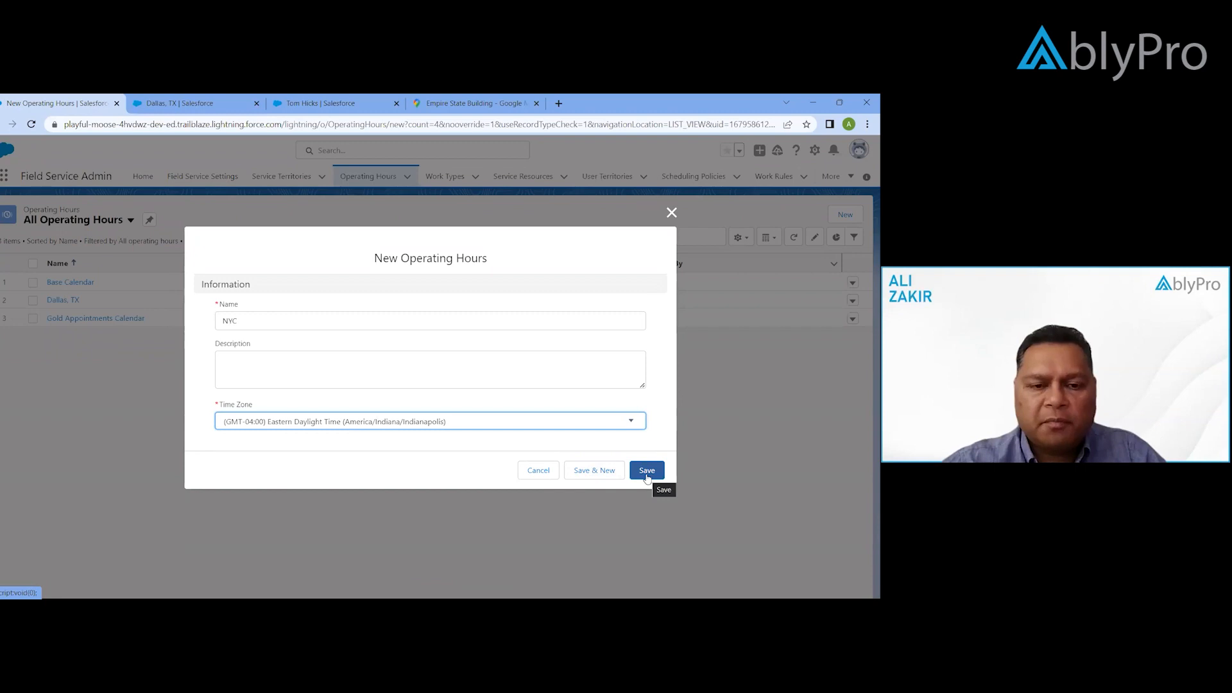
Set the time zone to (GMT-04:00) Eastern Daylight Time (America/Detroit) and save the NYC operating hours
{"action": "left_click", "coordinate": [405, 426]}
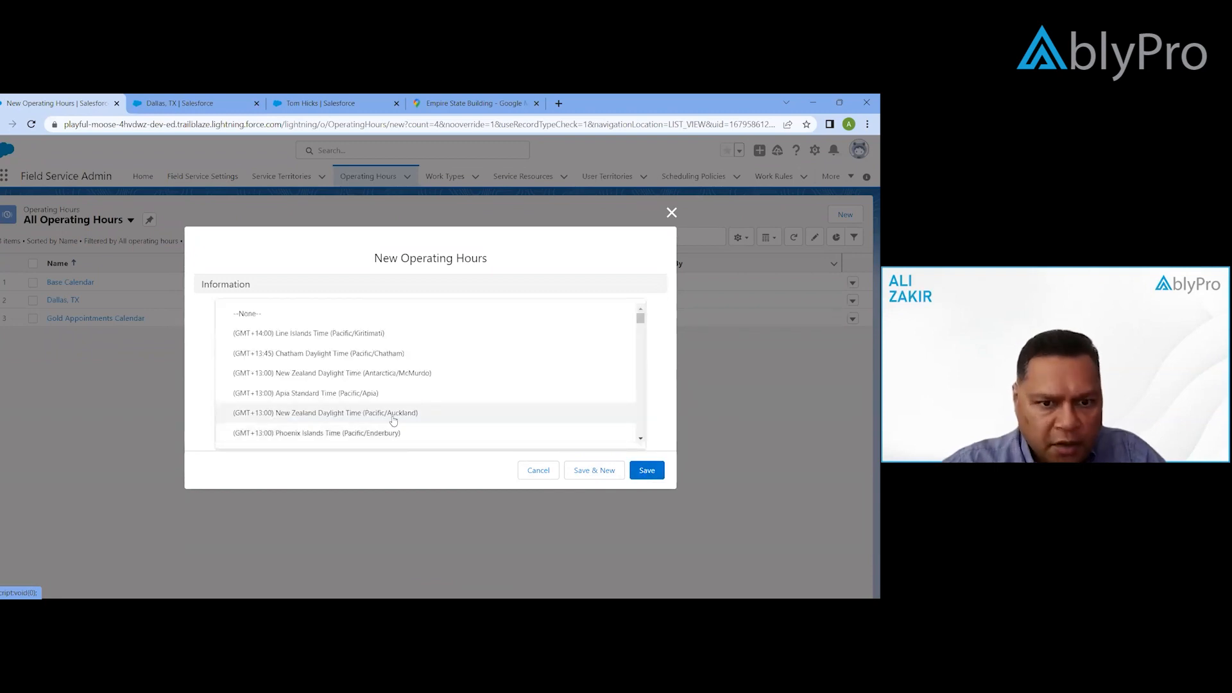
{"action": "scroll", "coordinate": [393, 420], "scroll_direction": "down", "scroll_amount": 2}
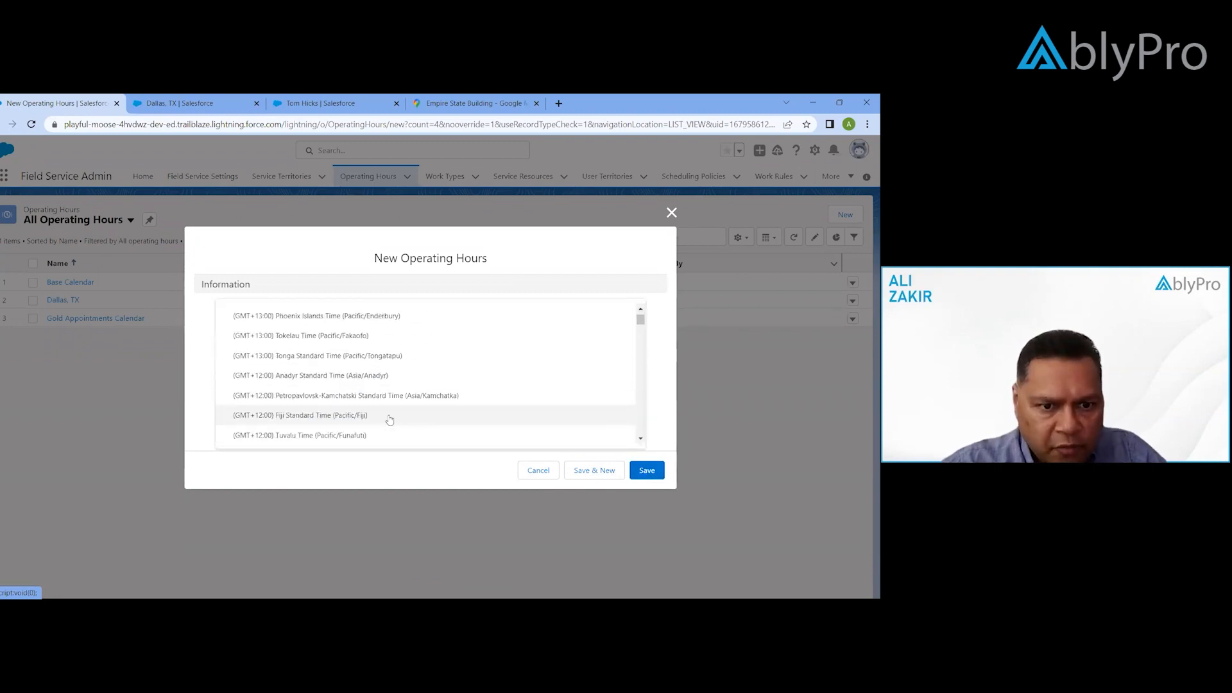
{"action": "scroll", "coordinate": [392, 420], "scroll_direction": "down", "scroll_amount": 10}
{"action": "scroll", "coordinate": [403, 419], "scroll_direction": "down", "scroll_amount": 10}
{"action": "scroll", "coordinate": [403, 419], "scroll_direction": "down", "scroll_amount": 8}
{"action": "scroll", "coordinate": [403, 420], "scroll_direction": "down", "scroll_amount": 10}
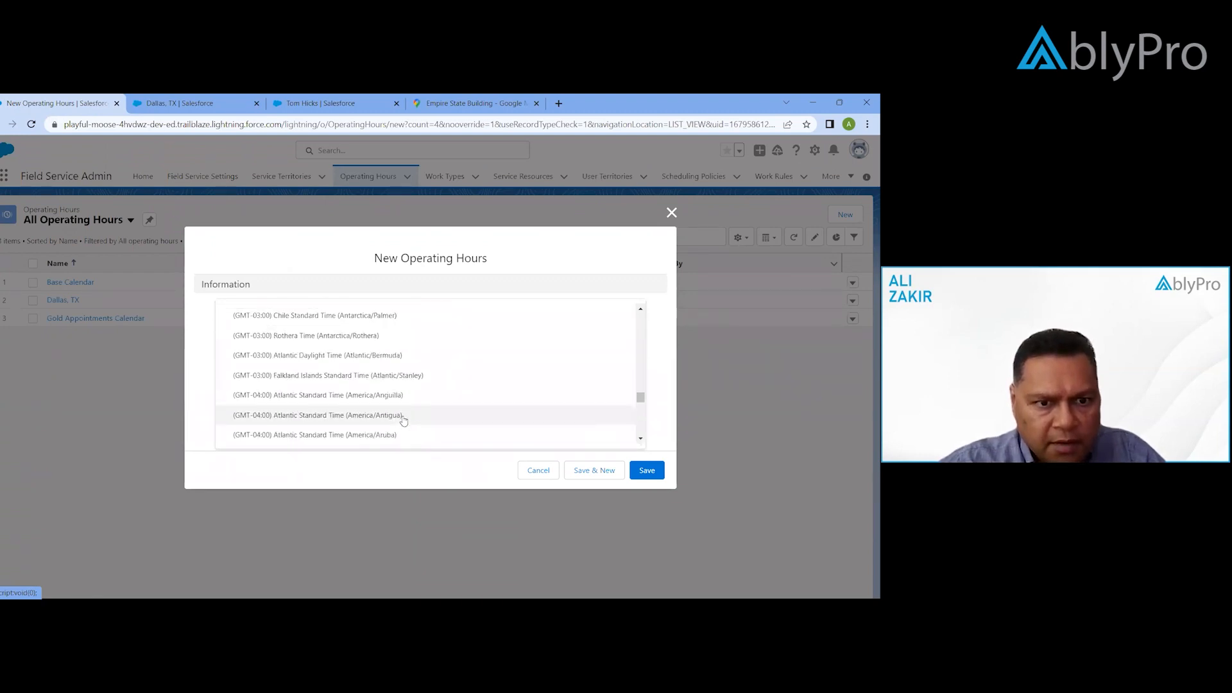
{"action": "scroll", "coordinate": [403, 420], "scroll_direction": "down", "scroll_amount": 4}
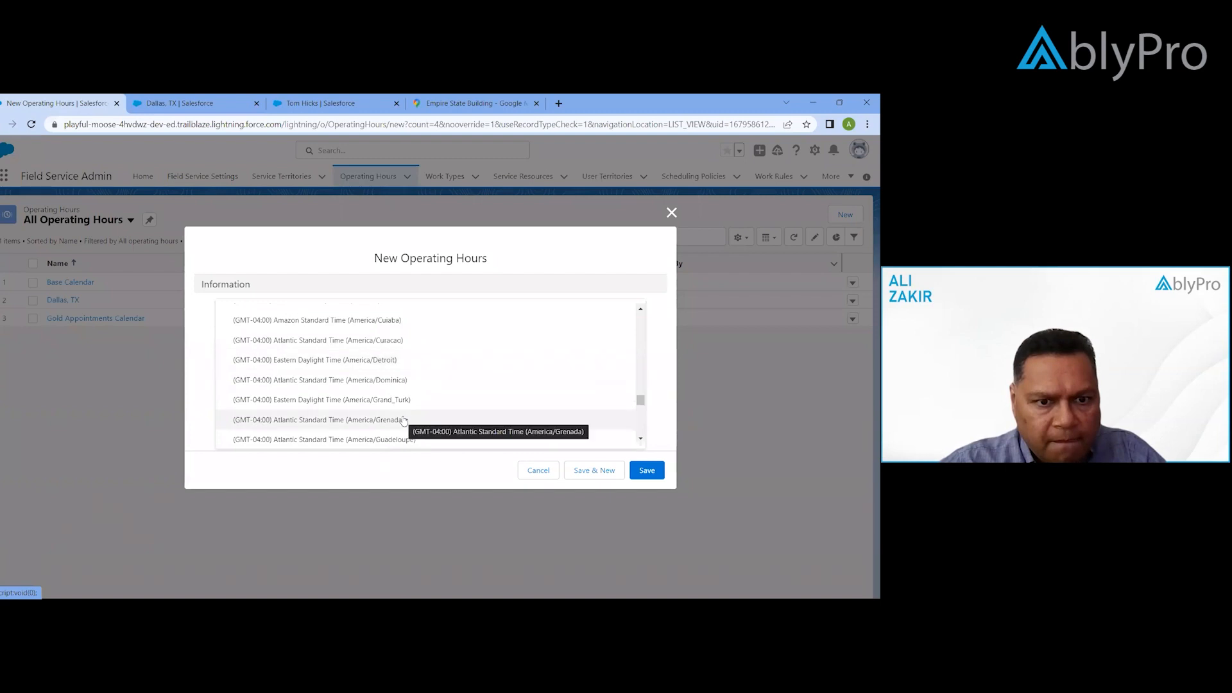
{"action": "left_click", "coordinate": [394, 360]}
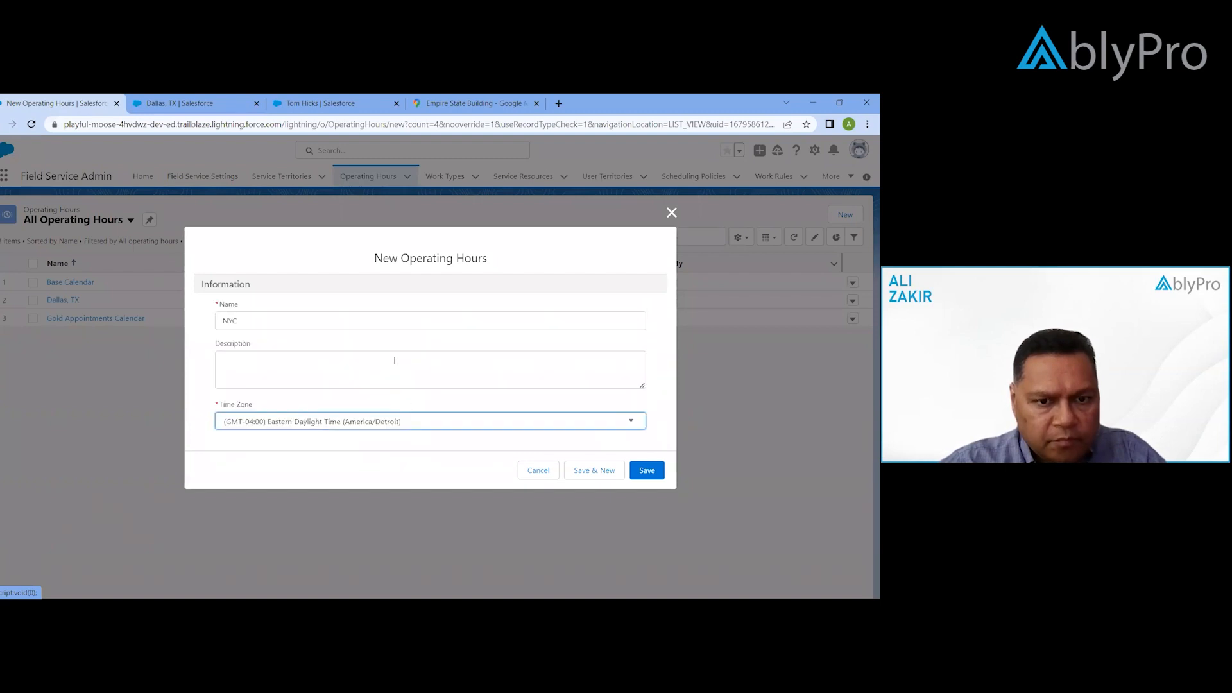
{"action": "left_click", "coordinate": [647, 470]}
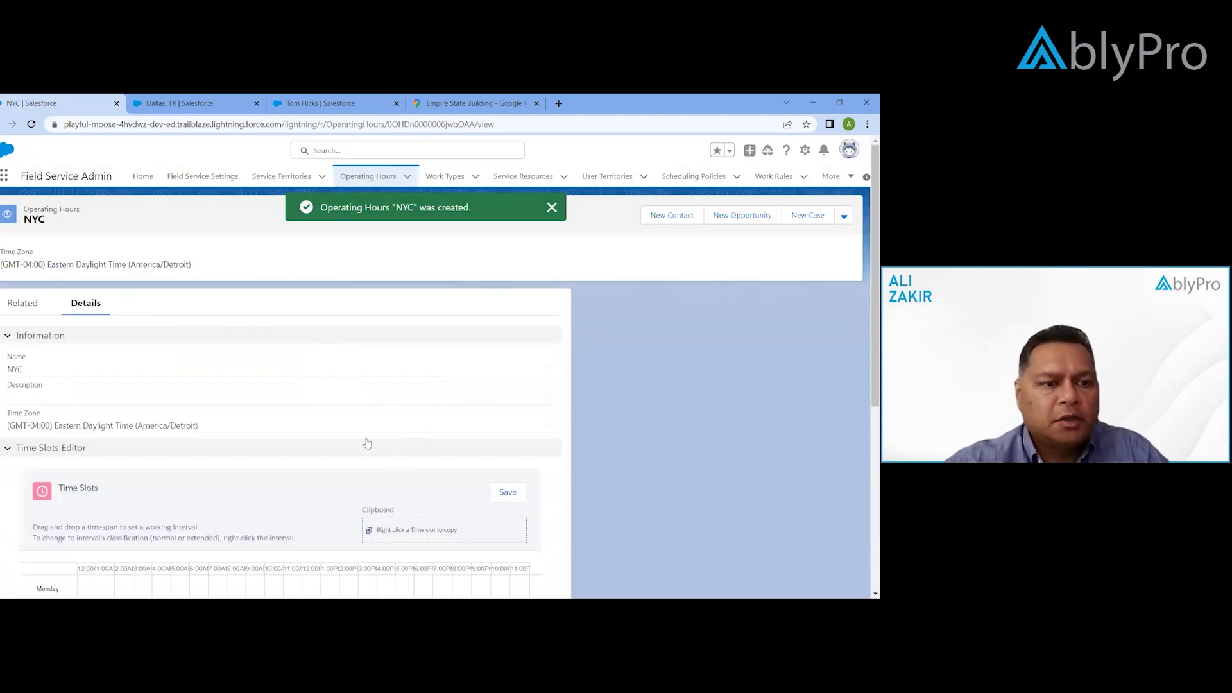
Add a Monday time slot from 9:00 AM to 5:00 PM in the NYC time slots editor
{"action": "scroll", "coordinate": [363, 439], "scroll_direction": "down", "scroll_amount": 1}
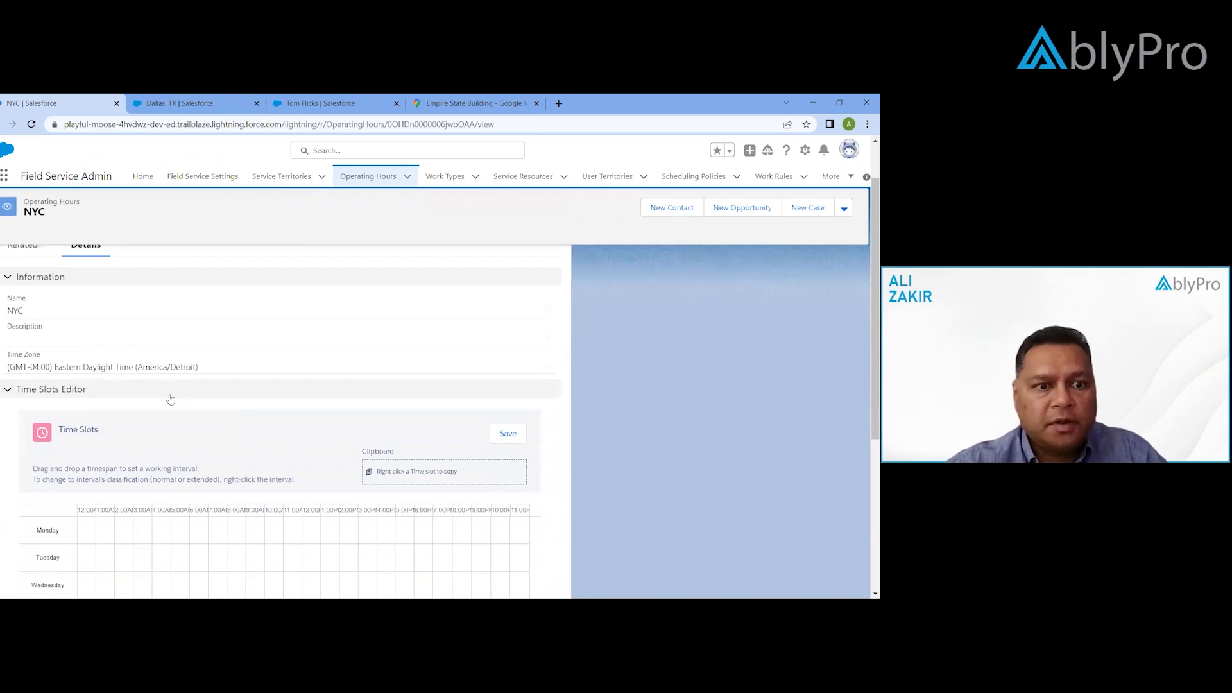
{"action": "scroll", "coordinate": [286, 425], "scroll_direction": "down", "scroll_amount": 1}
{"action": "scroll", "coordinate": [287, 425], "scroll_direction": "down", "scroll_amount": 3}
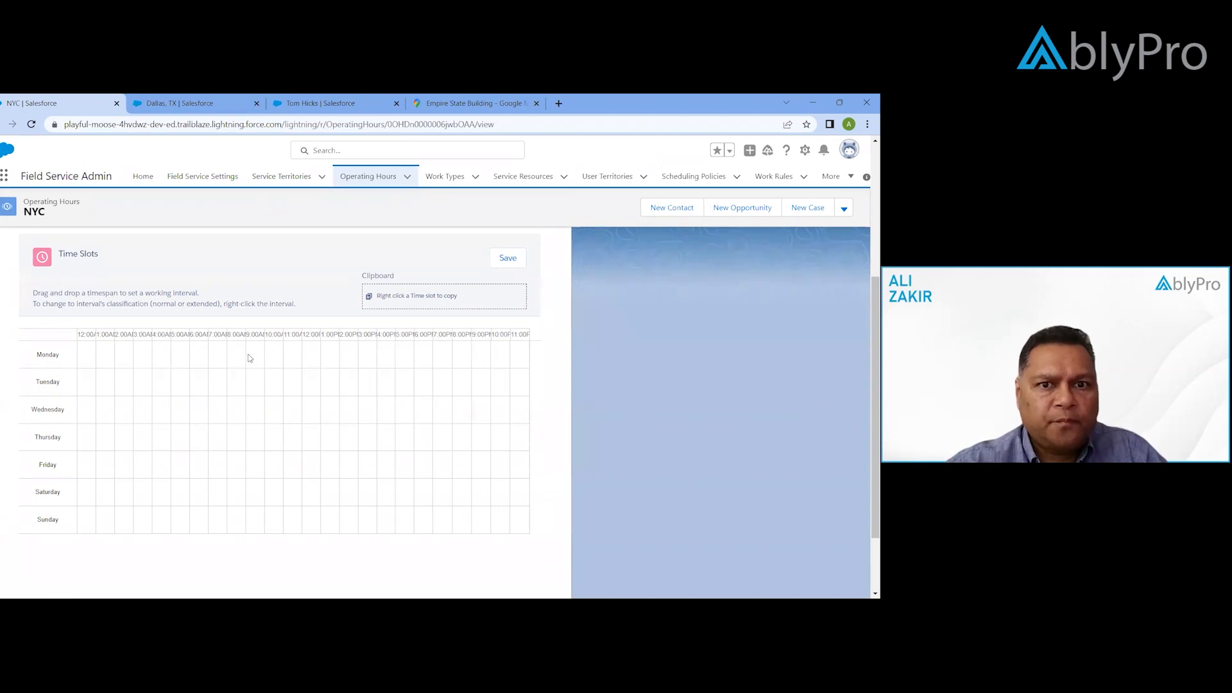
{"action": "left_click_drag", "start_coordinate": [247, 354], "coordinate": [414, 358]}
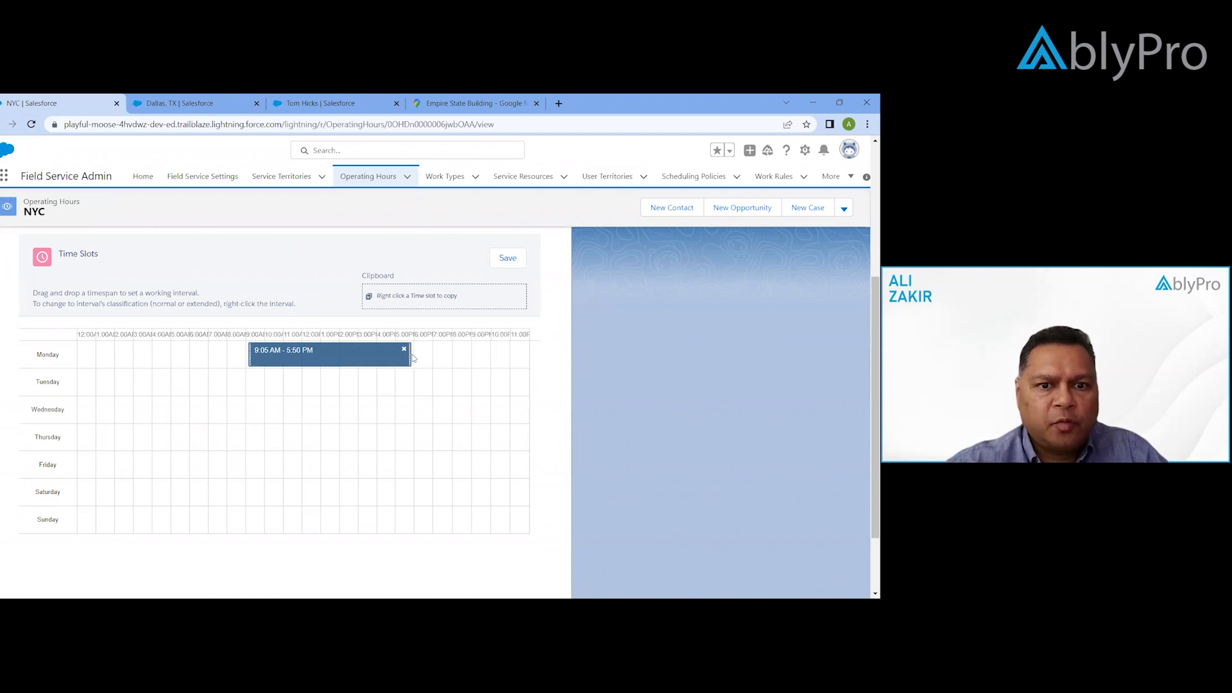
{"action": "left_click_drag", "start_coordinate": [250, 359], "coordinate": [247, 358]}
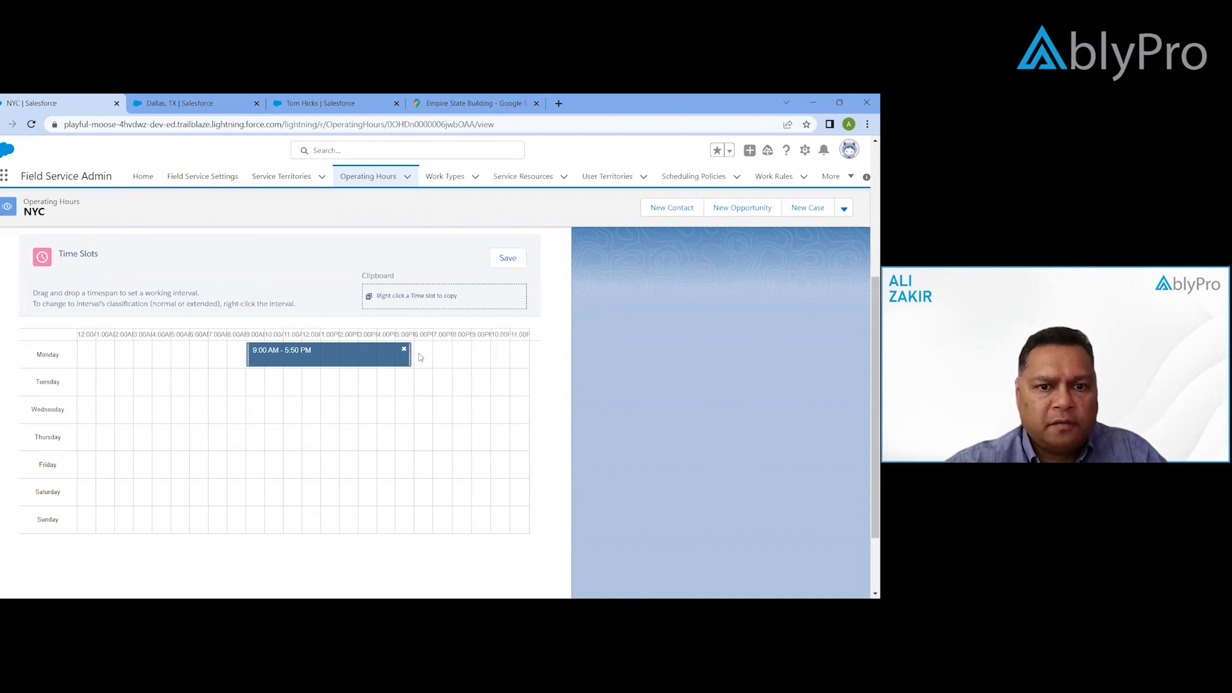
{"action": "left_click_drag", "start_coordinate": [412, 359], "coordinate": [397, 363]}
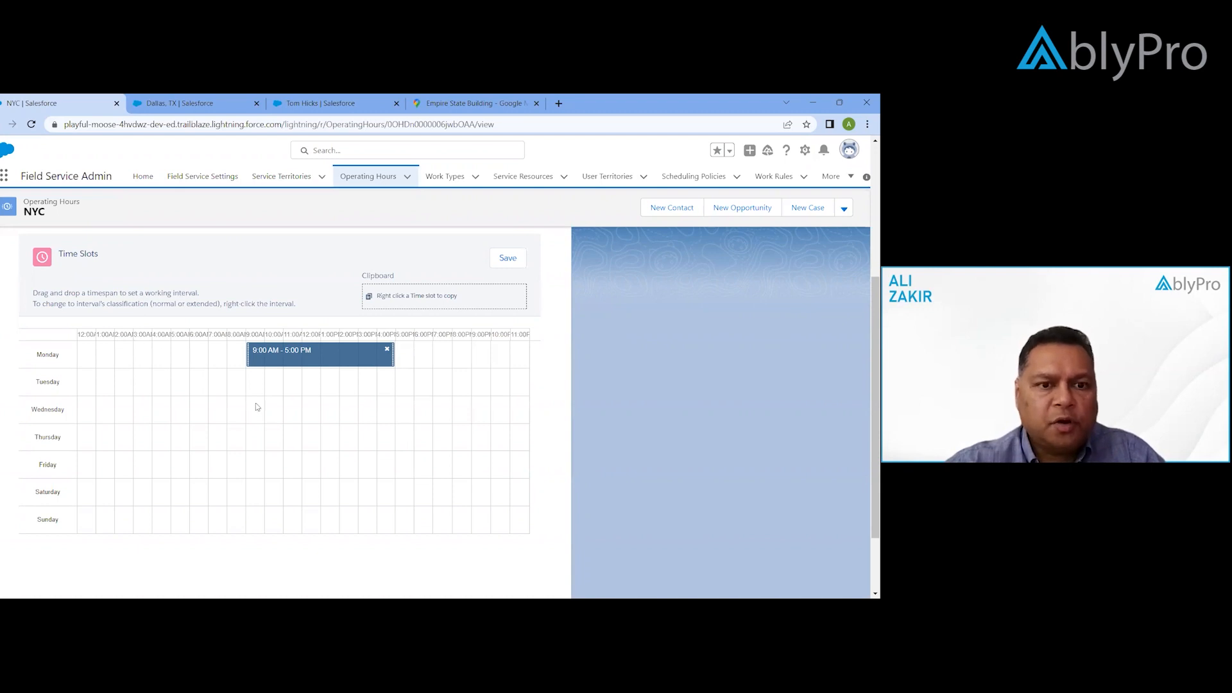
Copy the Monday time slot to the time slots clipboard
{"action": "right_click", "coordinate": [266, 358]}
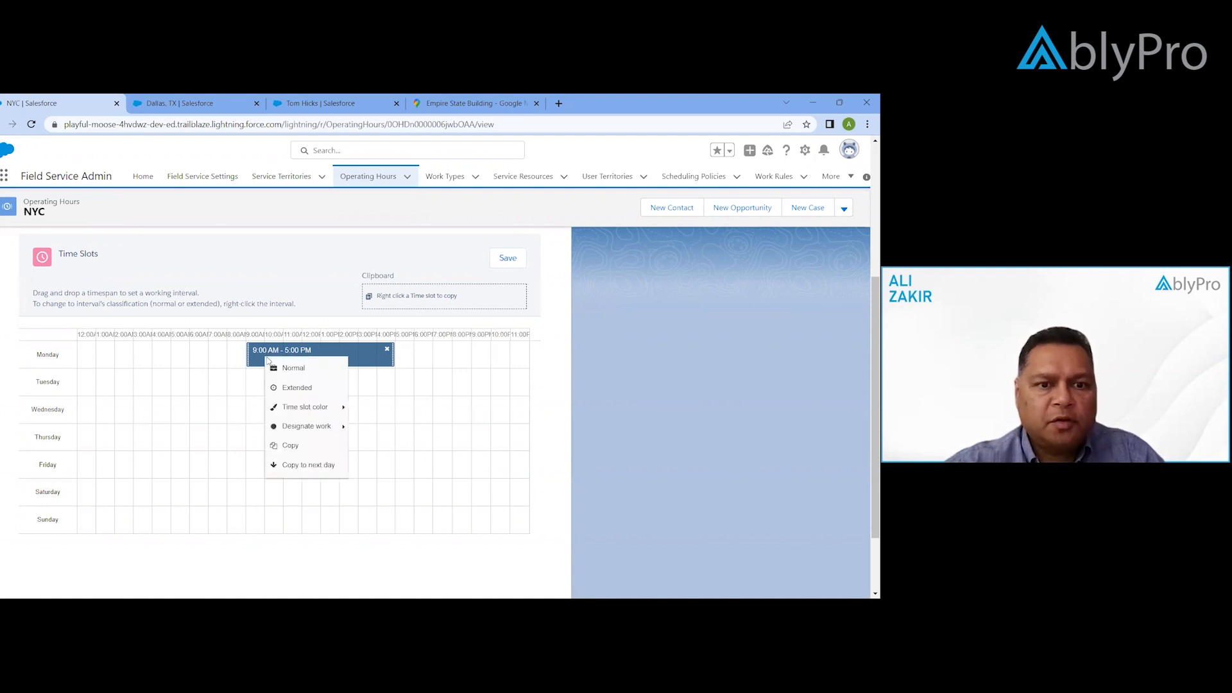
{"action": "mouse_move", "coordinate": [293, 414]}
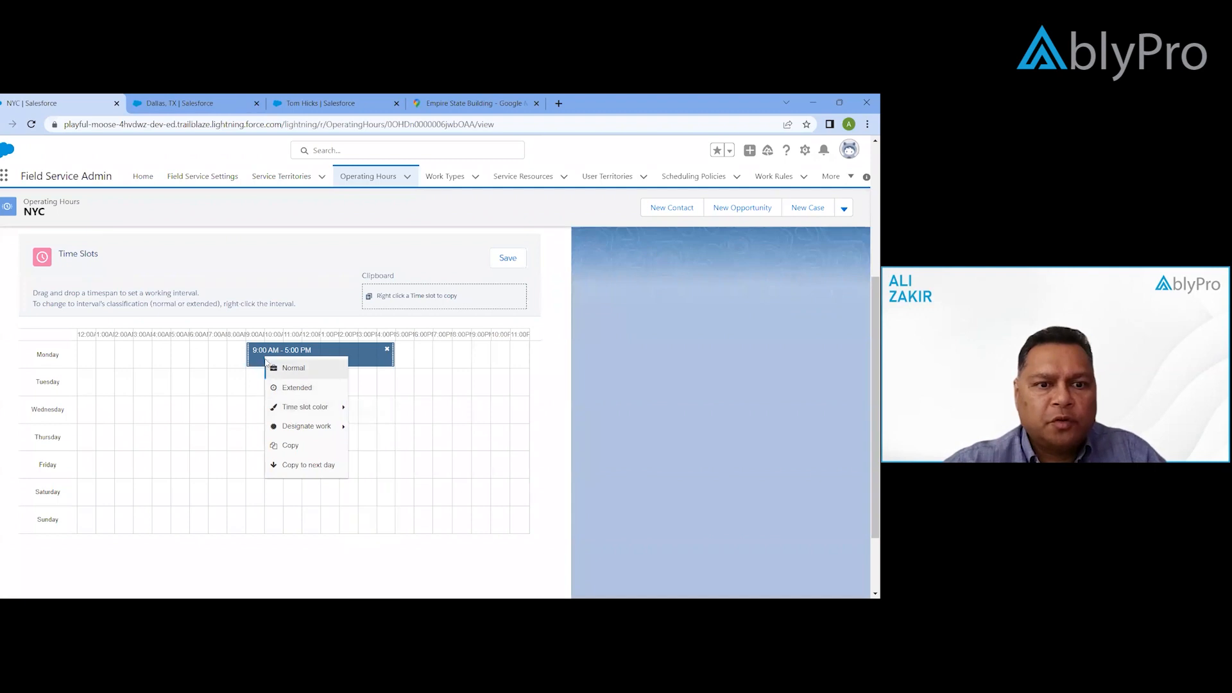
{"action": "left_click", "coordinate": [258, 361]}
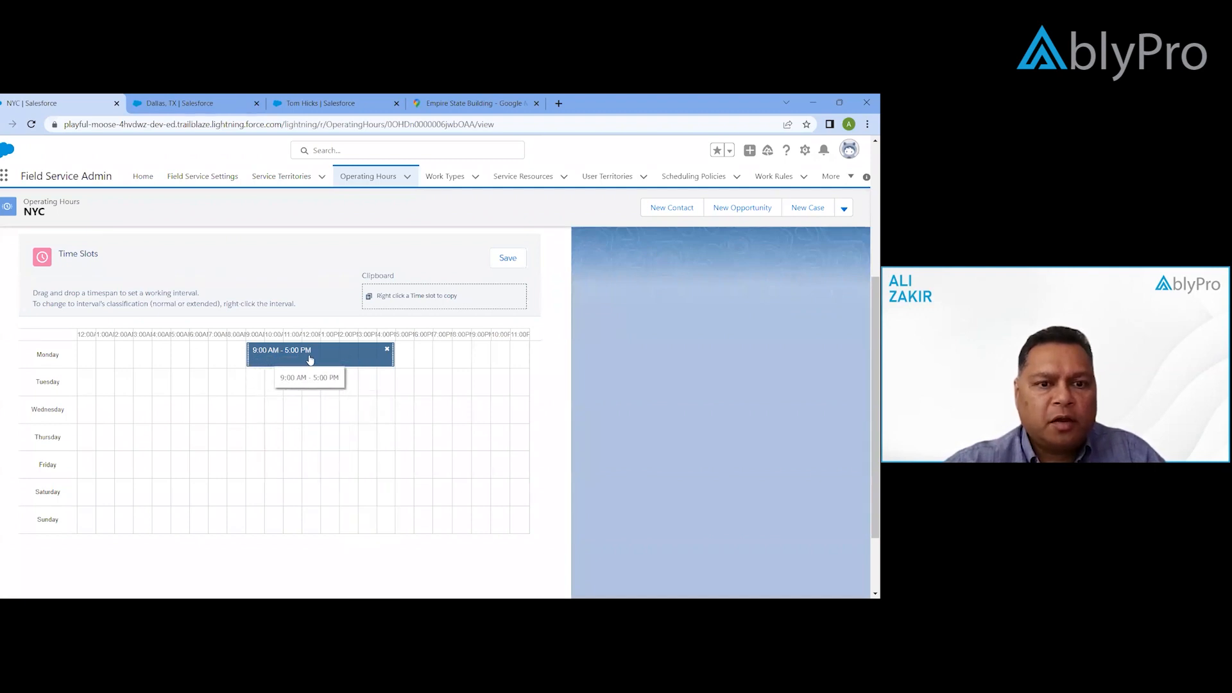
{"action": "right_click", "coordinate": [283, 361]}
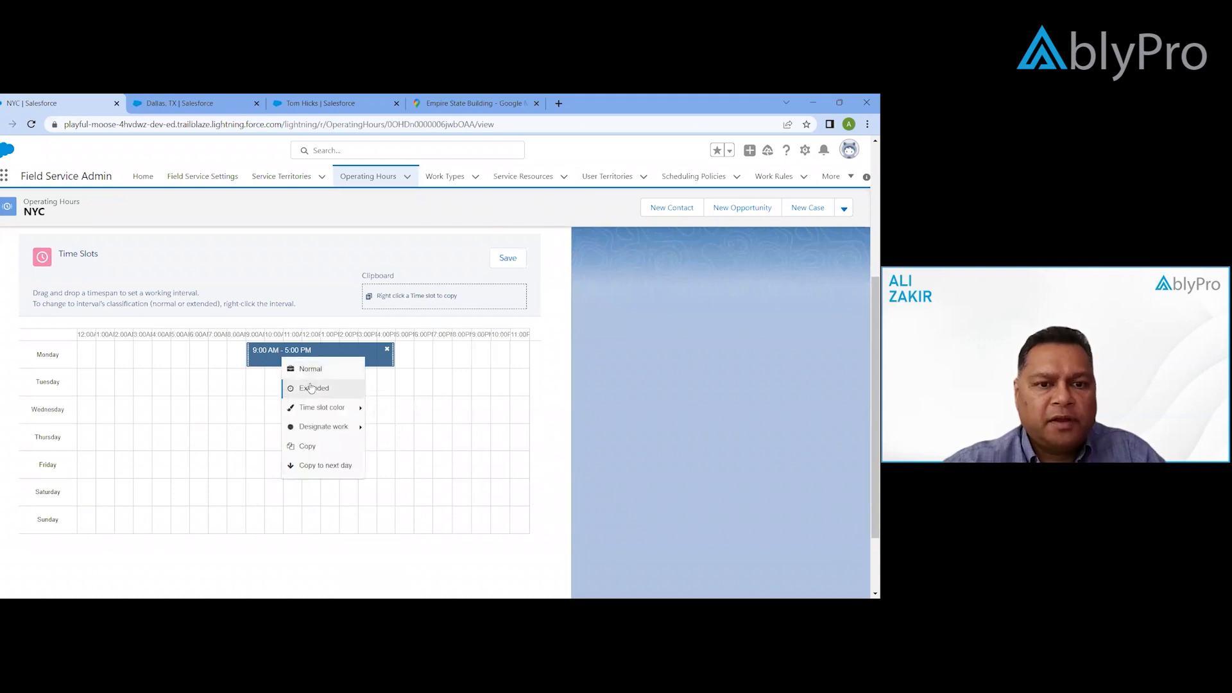
{"action": "left_click", "coordinate": [316, 447]}
Copy the 9:00 AM to 5:00 PM Monday time slot day by day to Tuesday, Wednesday, Thursday and Friday
{"action": "right_click", "coordinate": [309, 360]}
{"action": "mouse_move", "coordinate": [340, 437]}
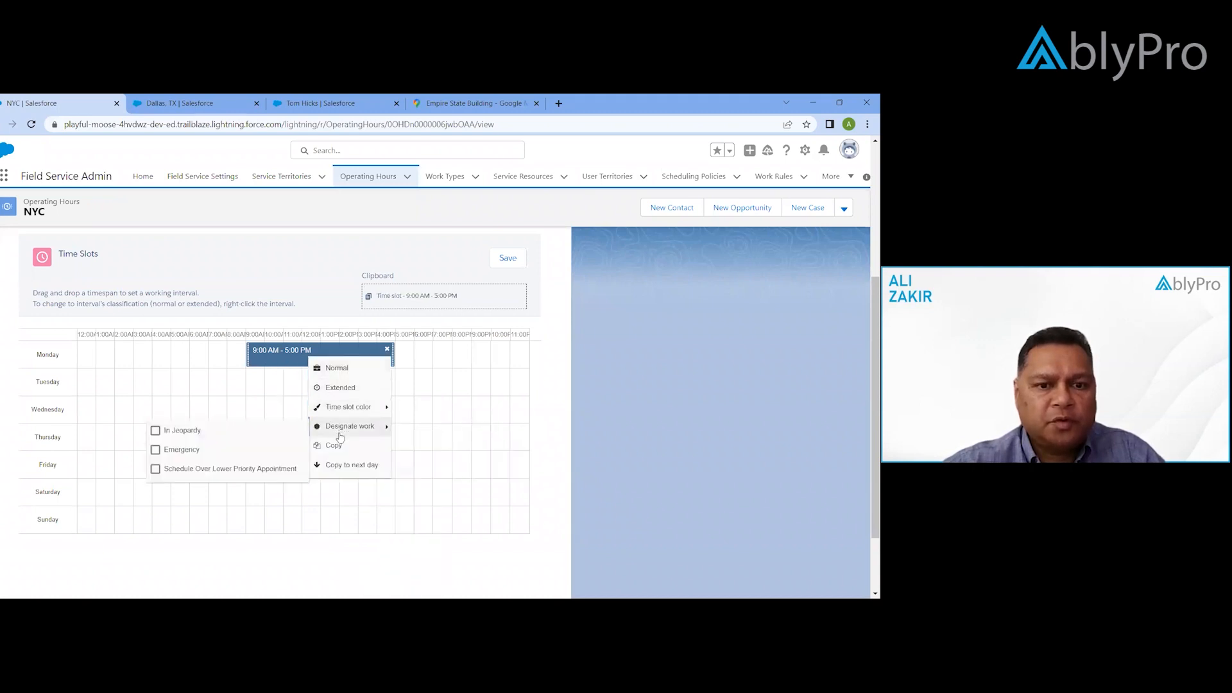
{"action": "left_click", "coordinate": [349, 465]}
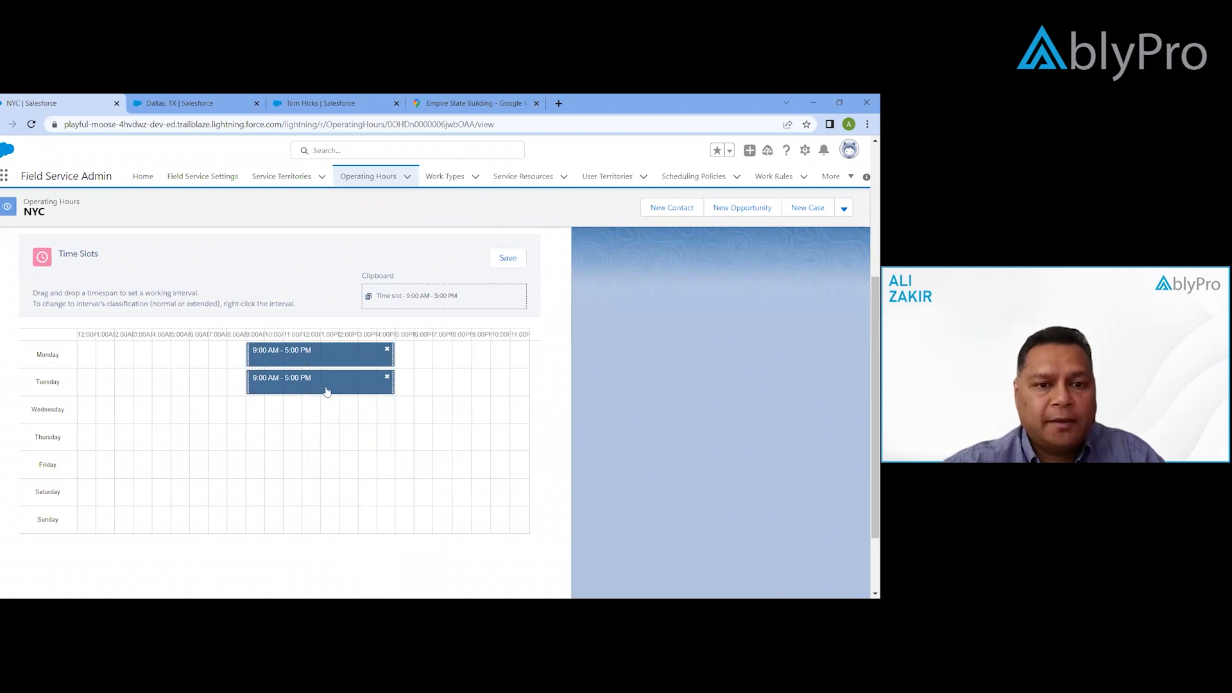
{"action": "right_click", "coordinate": [325, 389]}
{"action": "left_click", "coordinate": [371, 496]}
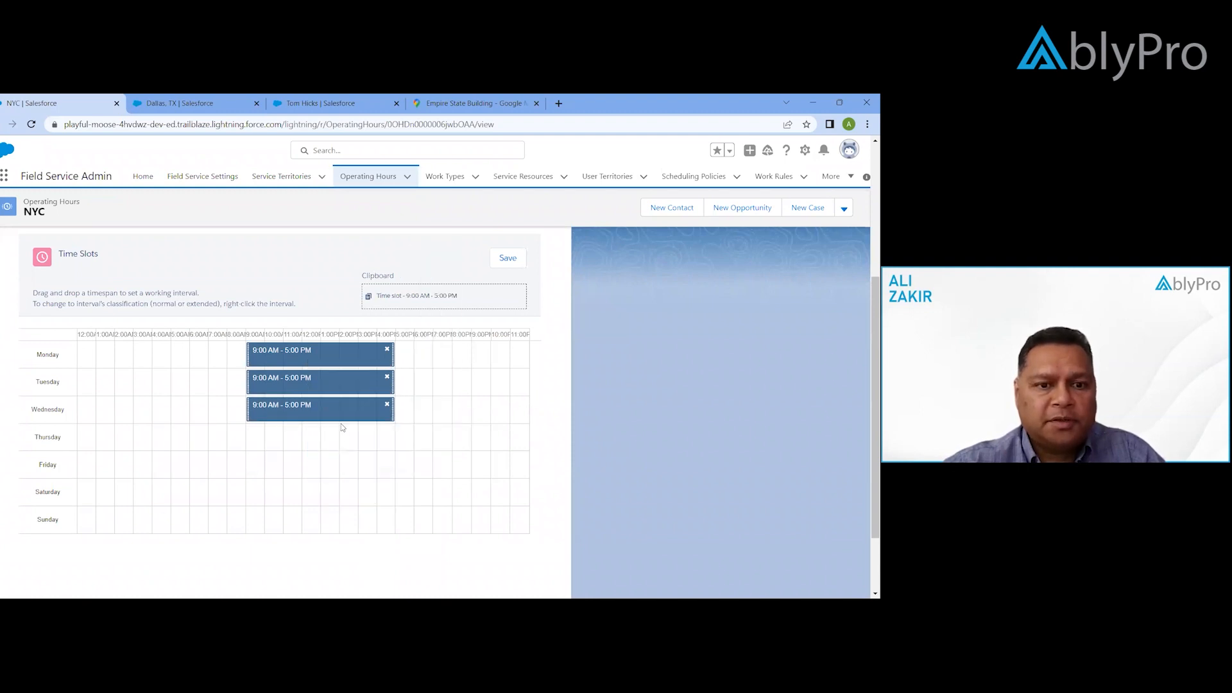
{"action": "right_click", "coordinate": [342, 417]}
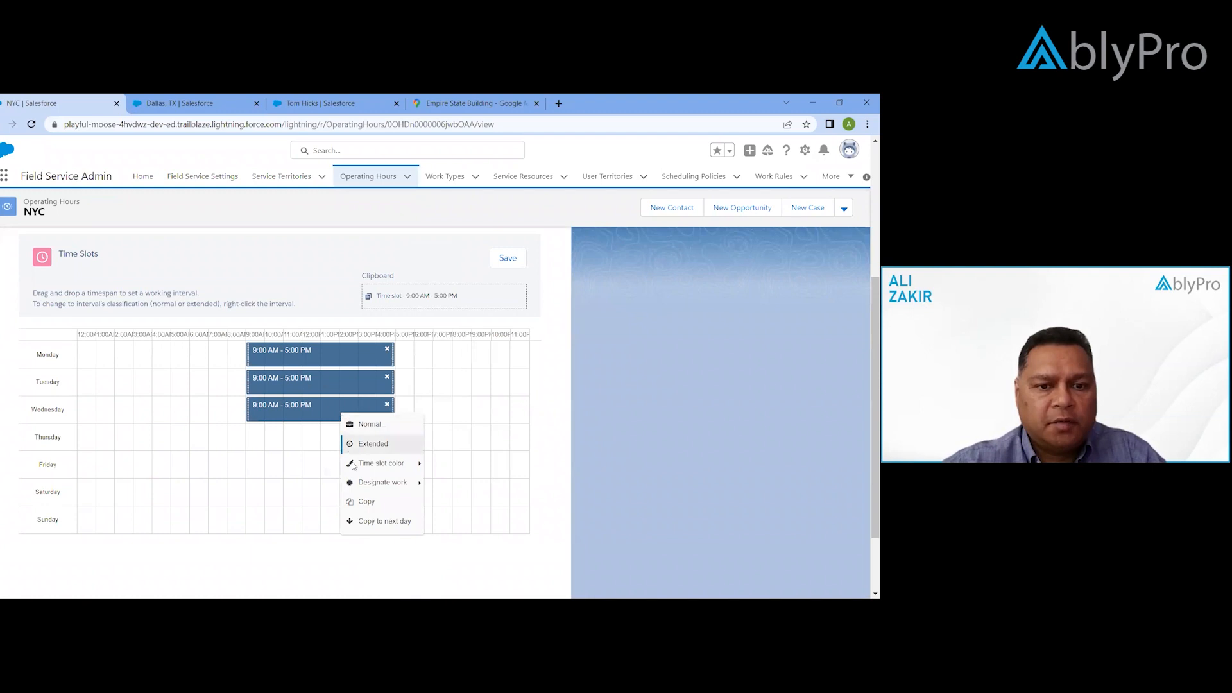
{"action": "left_click", "coordinate": [374, 521]}
{"action": "right_click", "coordinate": [342, 433]}
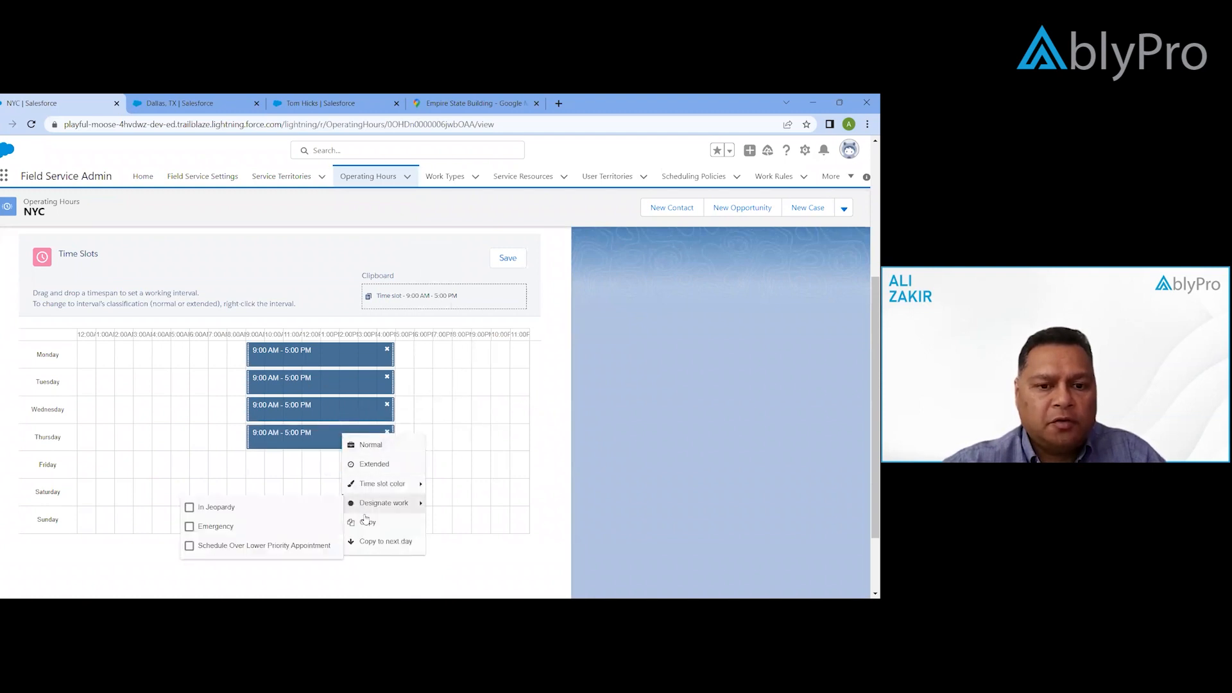
{"action": "left_click", "coordinate": [386, 542]}
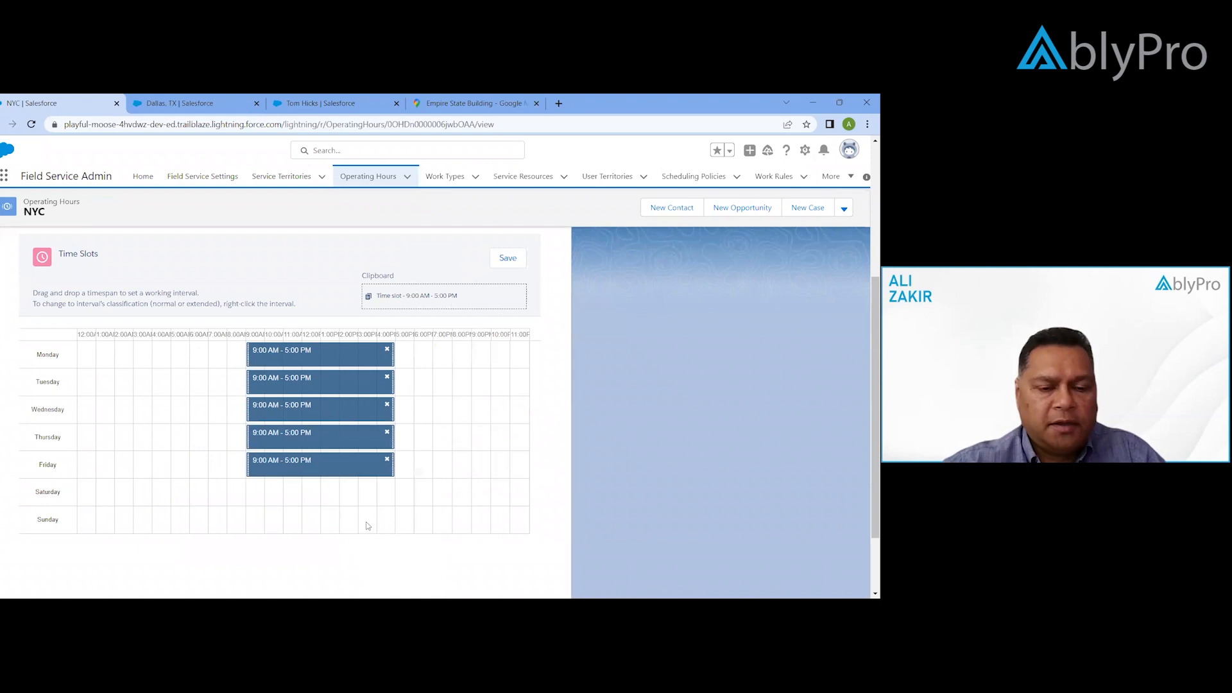
Add a Saturday time slot from 9:00 AM to 8:00 PM and classify it as Extended
{"action": "right_click", "coordinate": [317, 463]}
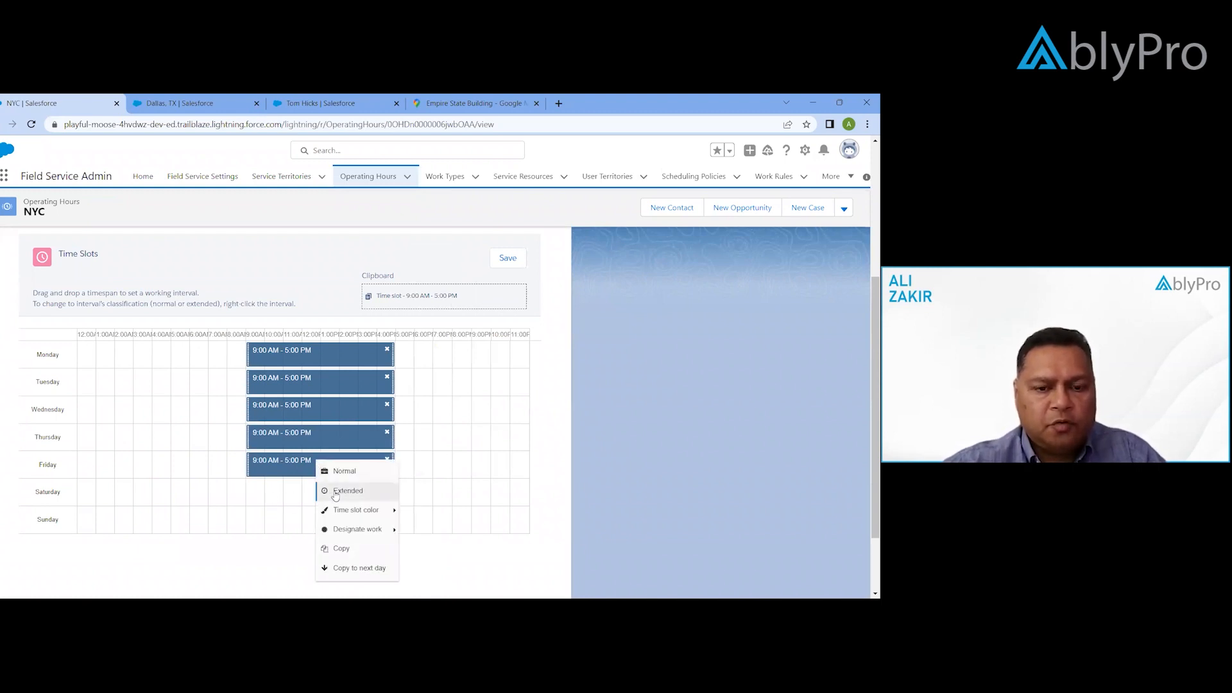
{"action": "left_click", "coordinate": [279, 496]}
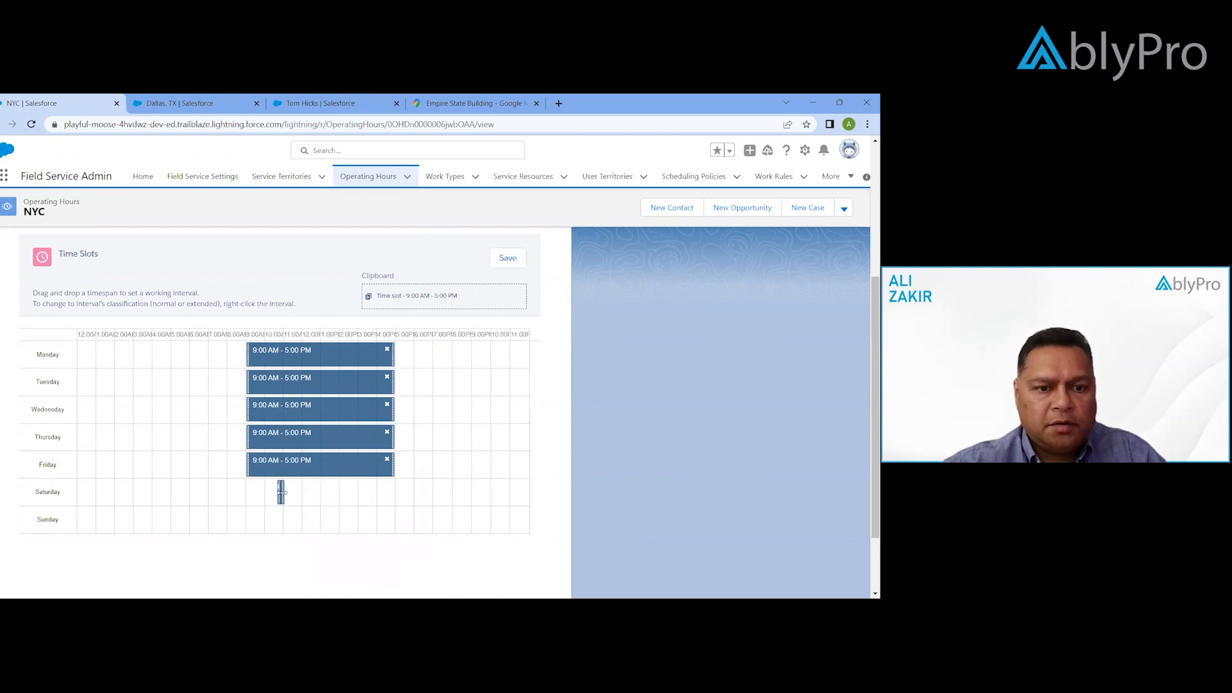
{"action": "left_click_drag", "start_coordinate": [277, 495], "coordinate": [452, 494]}
{"action": "right_click", "coordinate": [351, 487]}
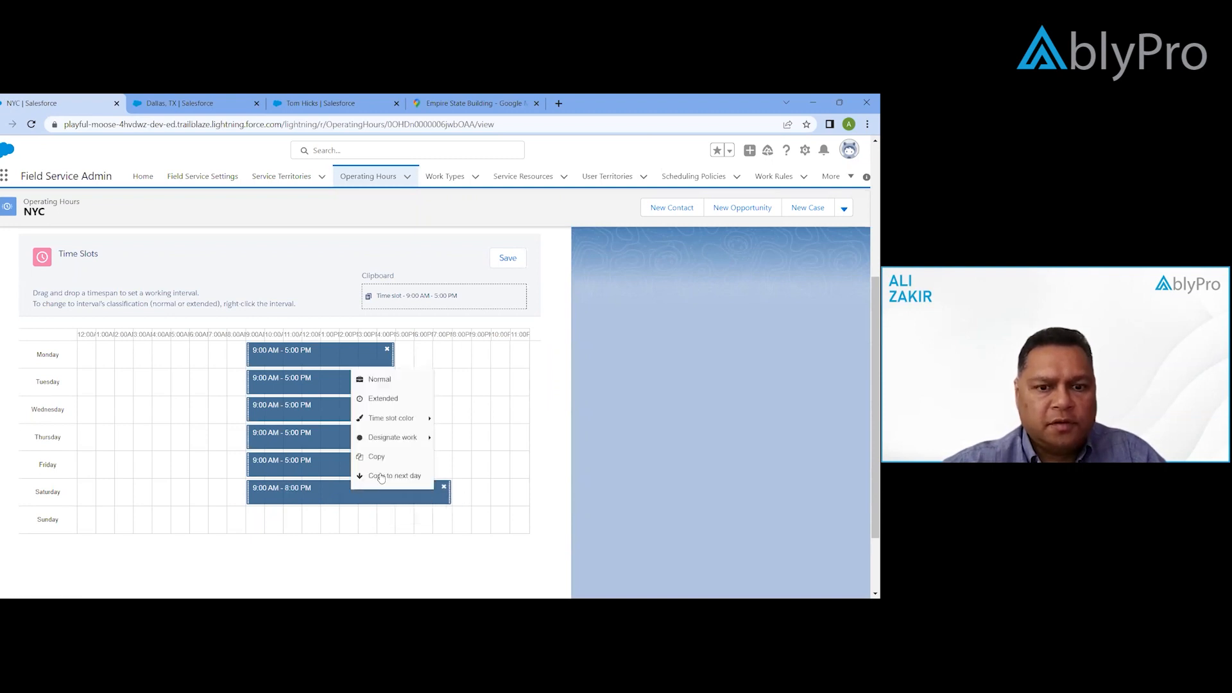
{"action": "left_click", "coordinate": [397, 401]}
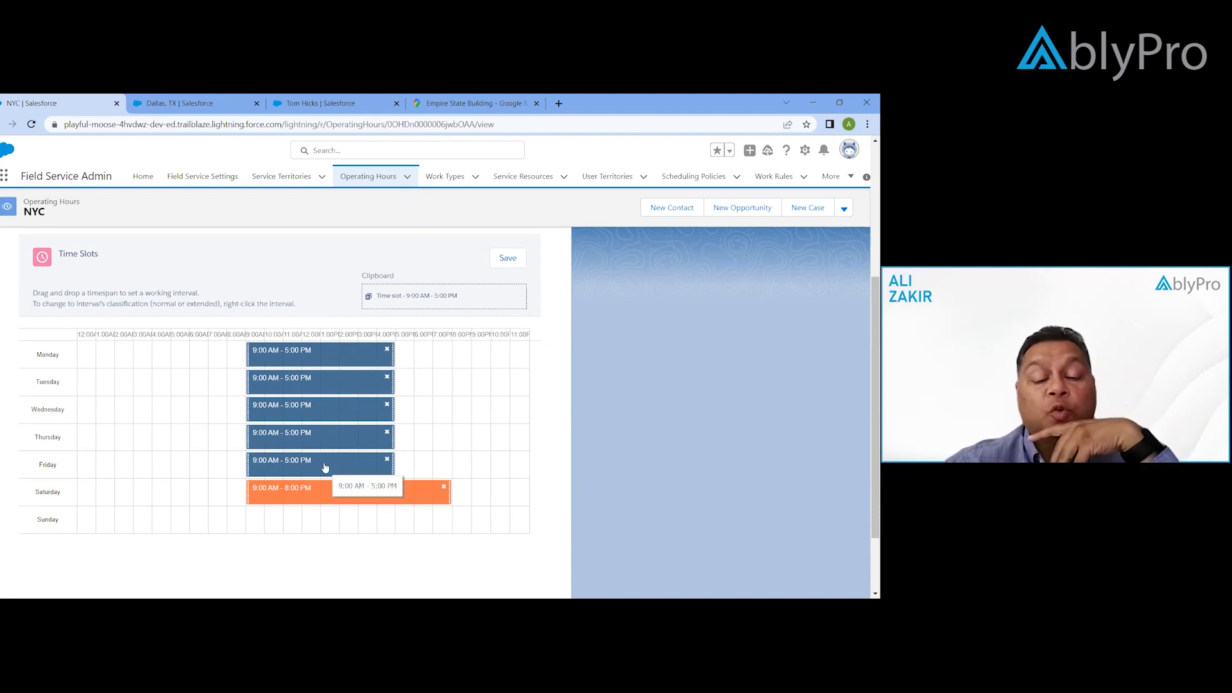
Copy the extended Saturday time slot to Sunday
{"action": "right_click", "coordinate": [318, 351]}
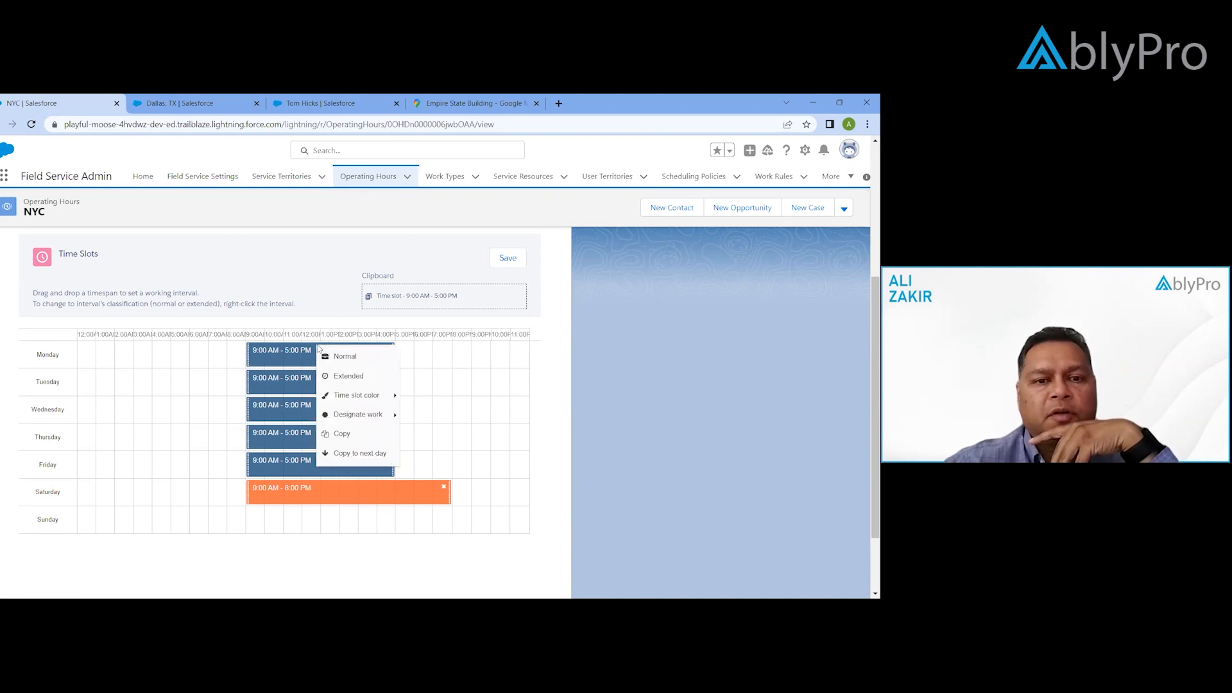
{"action": "left_click", "coordinate": [358, 509]}
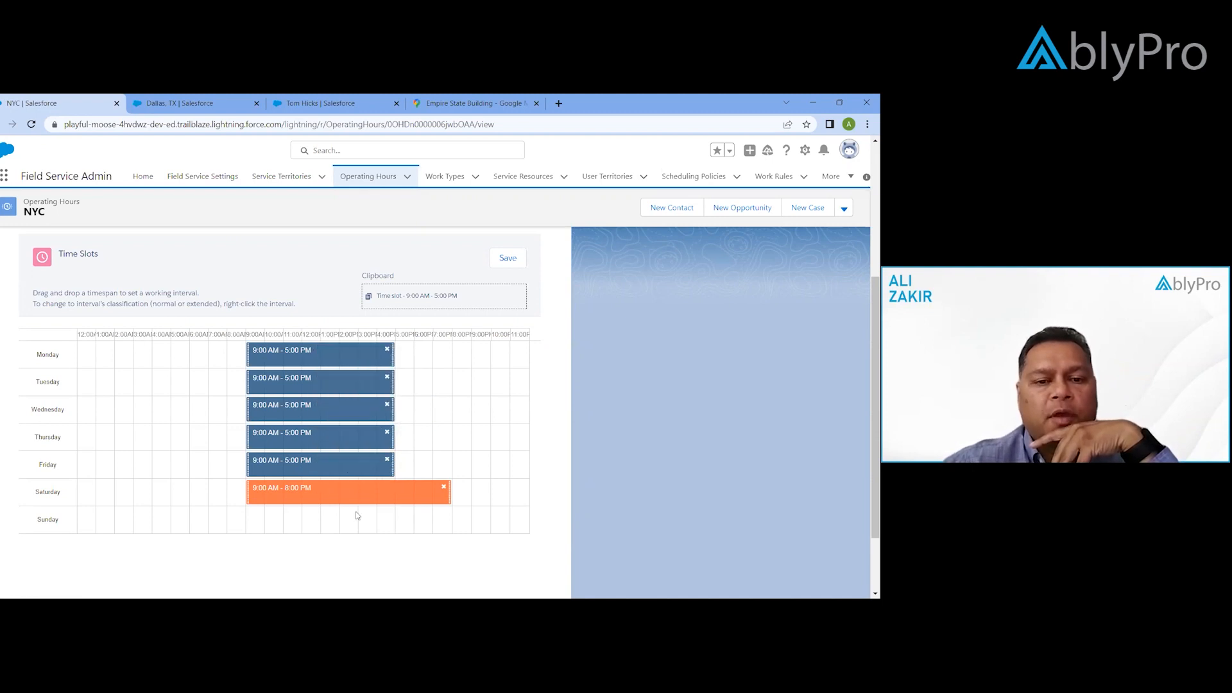
{"action": "right_click", "coordinate": [321, 497]}
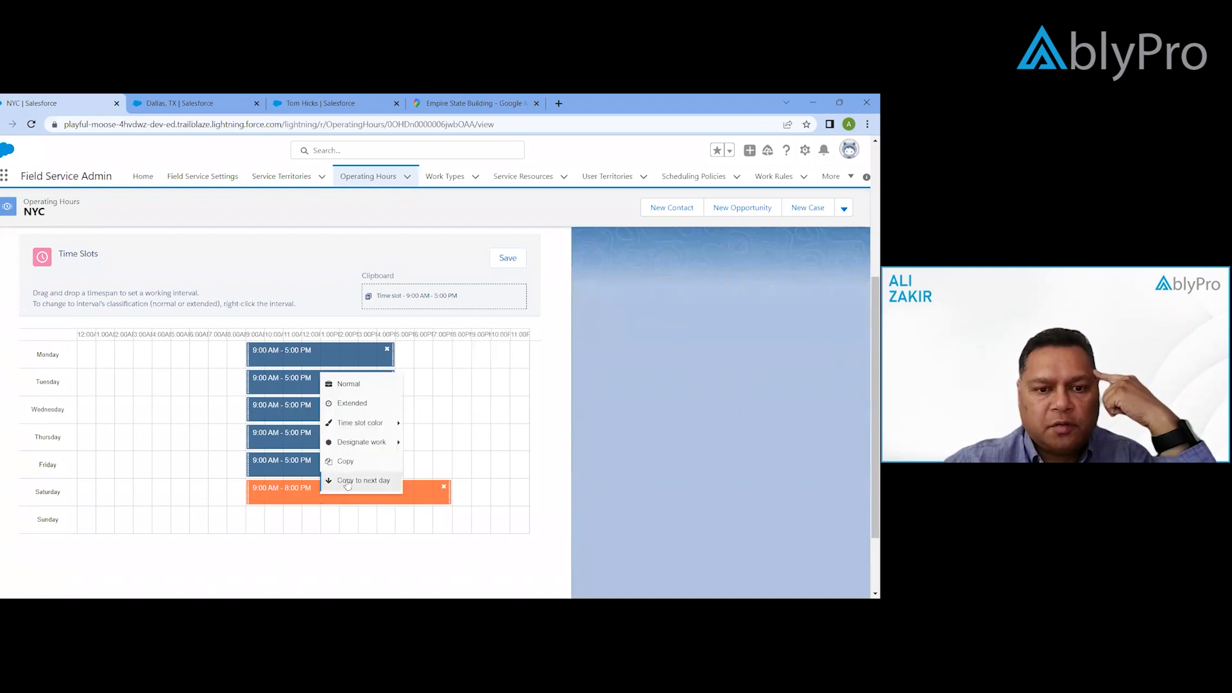
{"action": "left_click", "coordinate": [348, 482]}
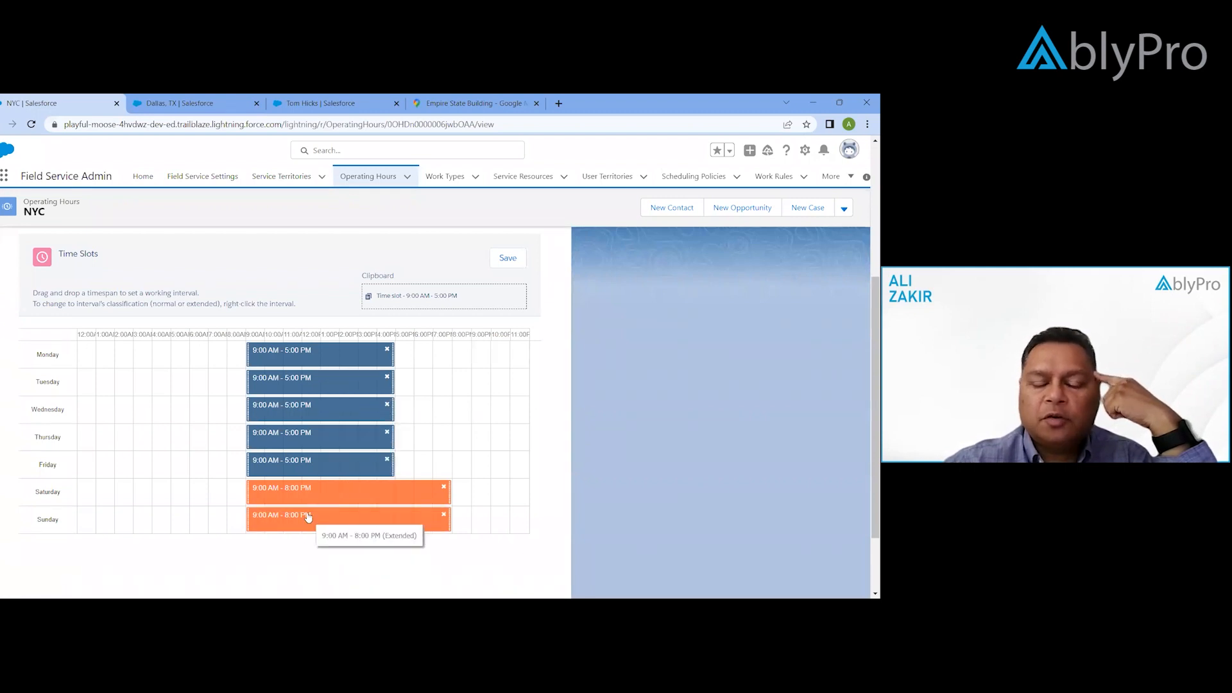
{"action": "right_click", "coordinate": [322, 496]}
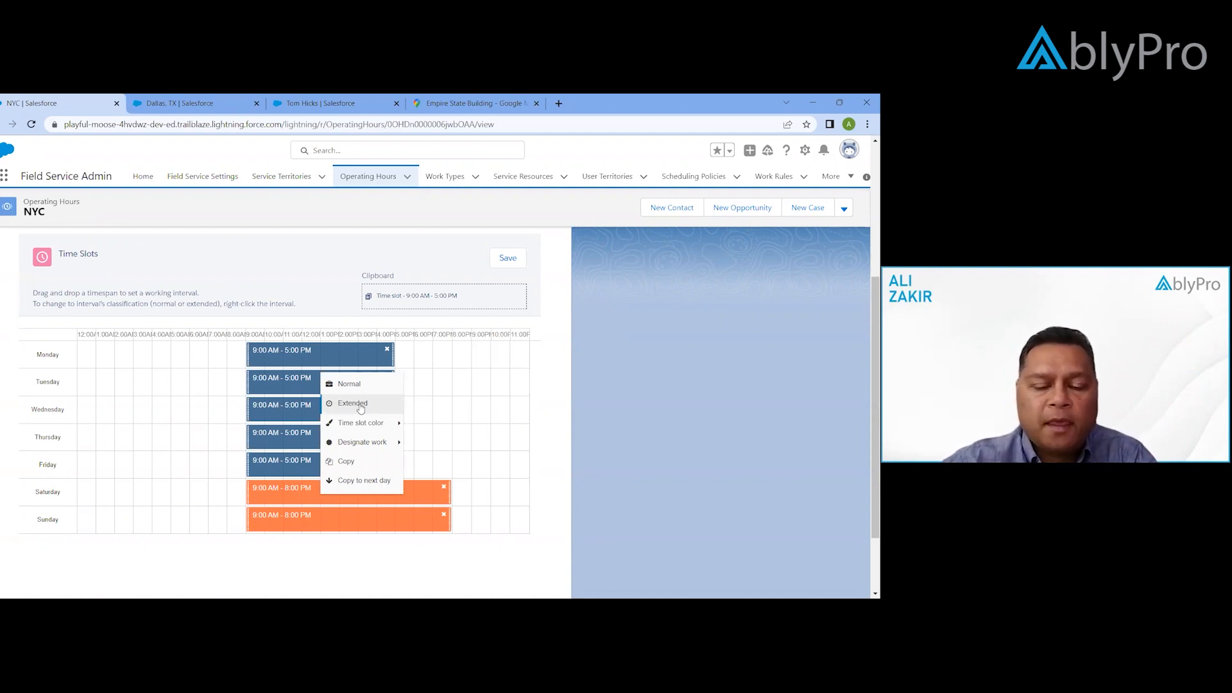
{"action": "left_click", "coordinate": [371, 502]}
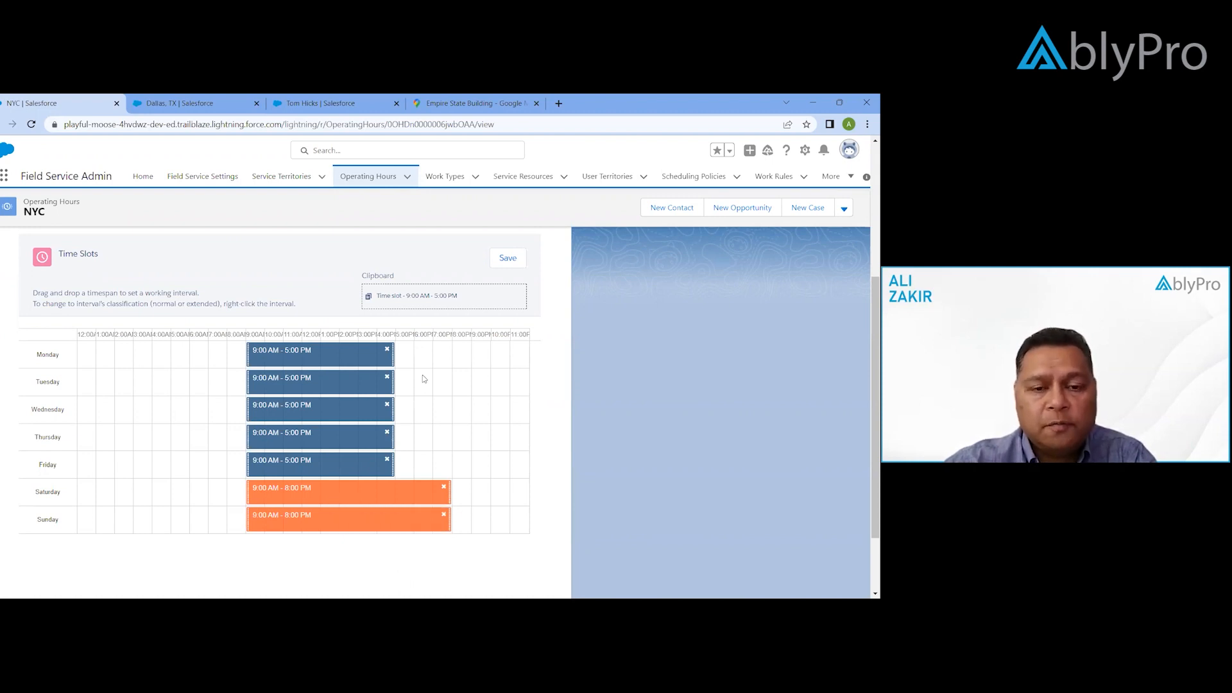
Add an Extended Monday evening time slot from 5:00 PM to 9:00 PM and save the time slots
{"action": "left_click_drag", "start_coordinate": [441, 358], "coordinate": [472, 359]}
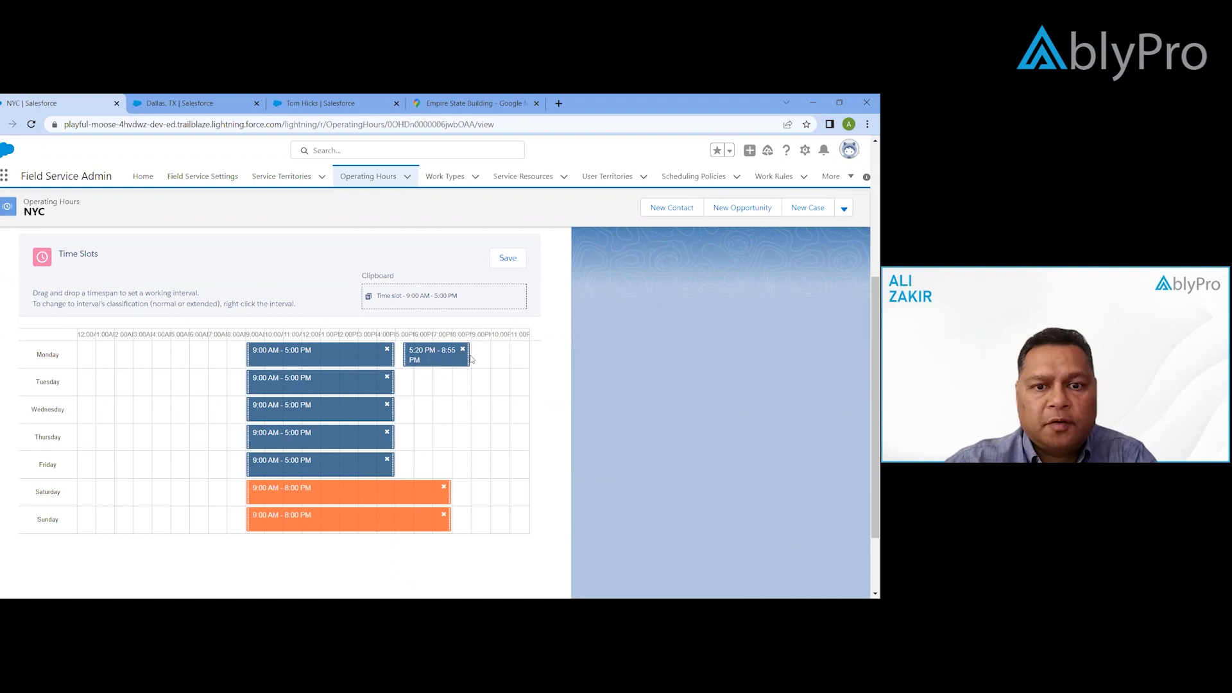
{"action": "left_click_drag", "start_coordinate": [405, 358], "coordinate": [397, 358]}
{"action": "right_click", "coordinate": [422, 357]}
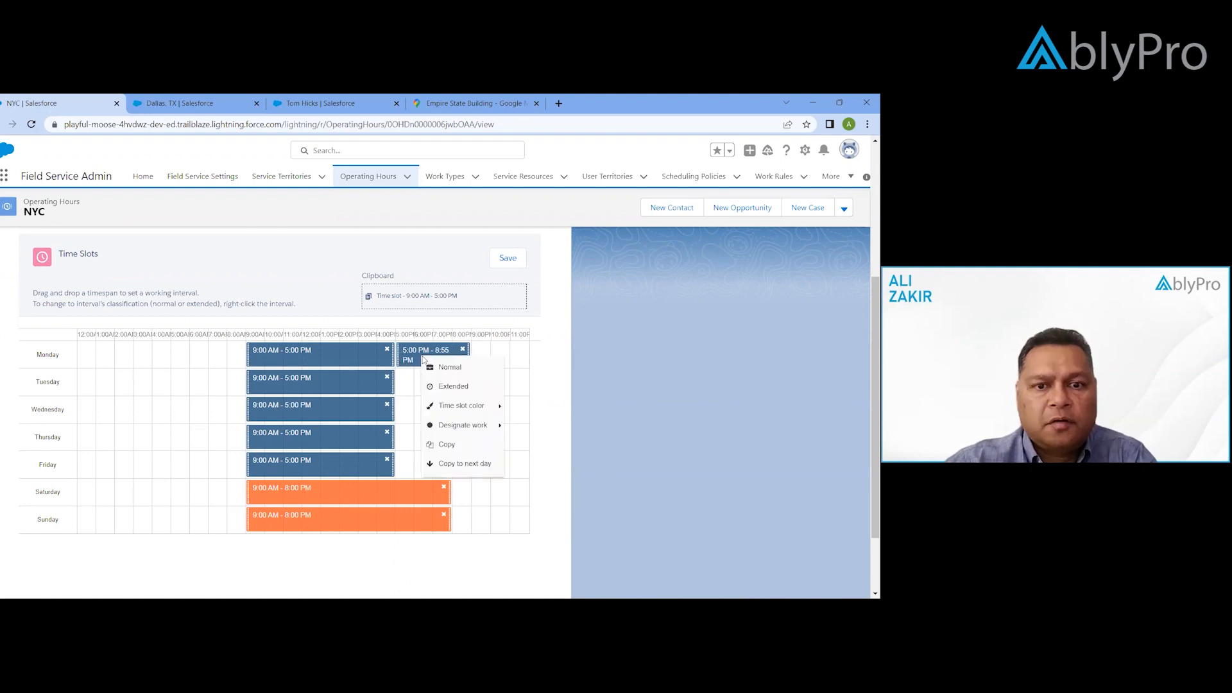
{"action": "left_click", "coordinate": [450, 390]}
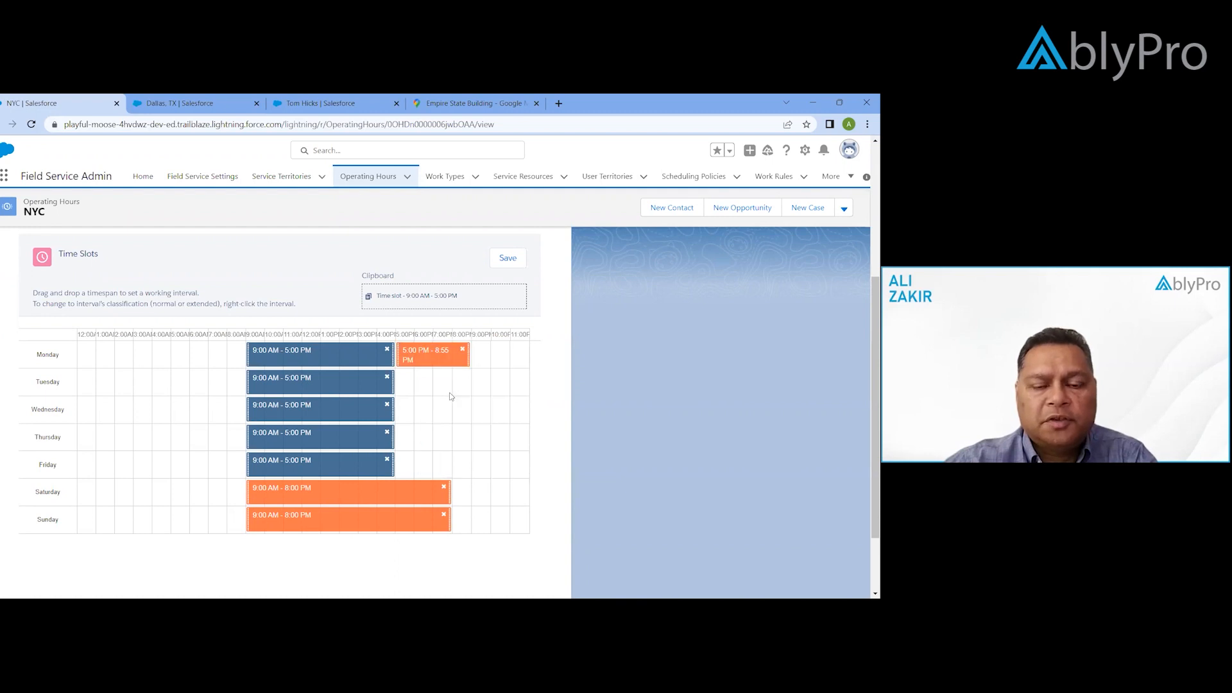
{"action": "left_click_drag", "start_coordinate": [472, 358], "coordinate": [475, 358]}
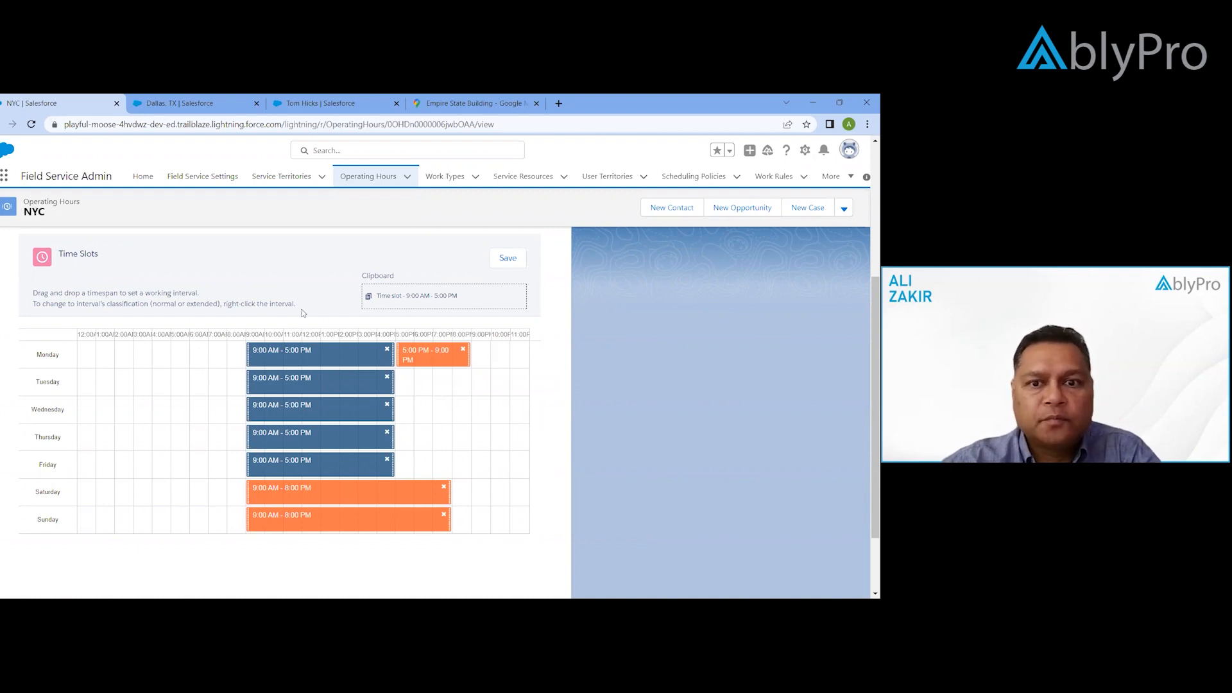
{"action": "left_click", "coordinate": [504, 259]}
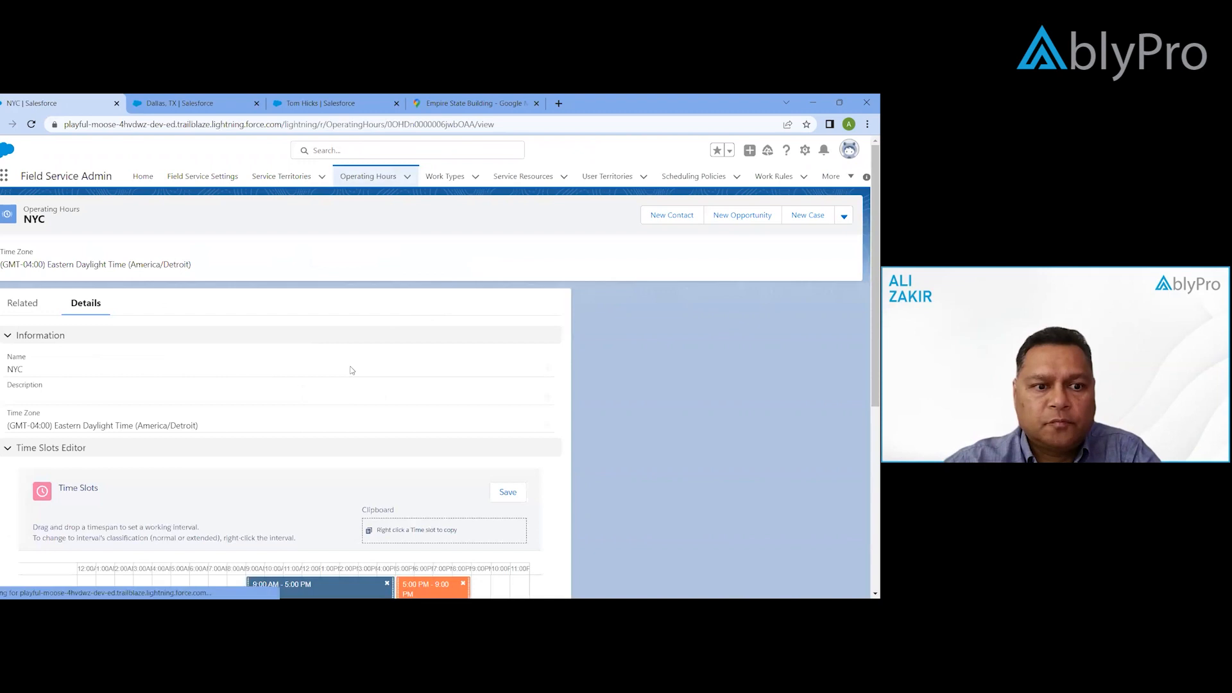
Review the saved NYC time slots in the editor and in the related list, and return to the record details
{"action": "scroll", "coordinate": [338, 377], "scroll_direction": "down", "scroll_amount": 4}
{"action": "scroll", "coordinate": [339, 379], "scroll_direction": "up", "scroll_amount": 4}
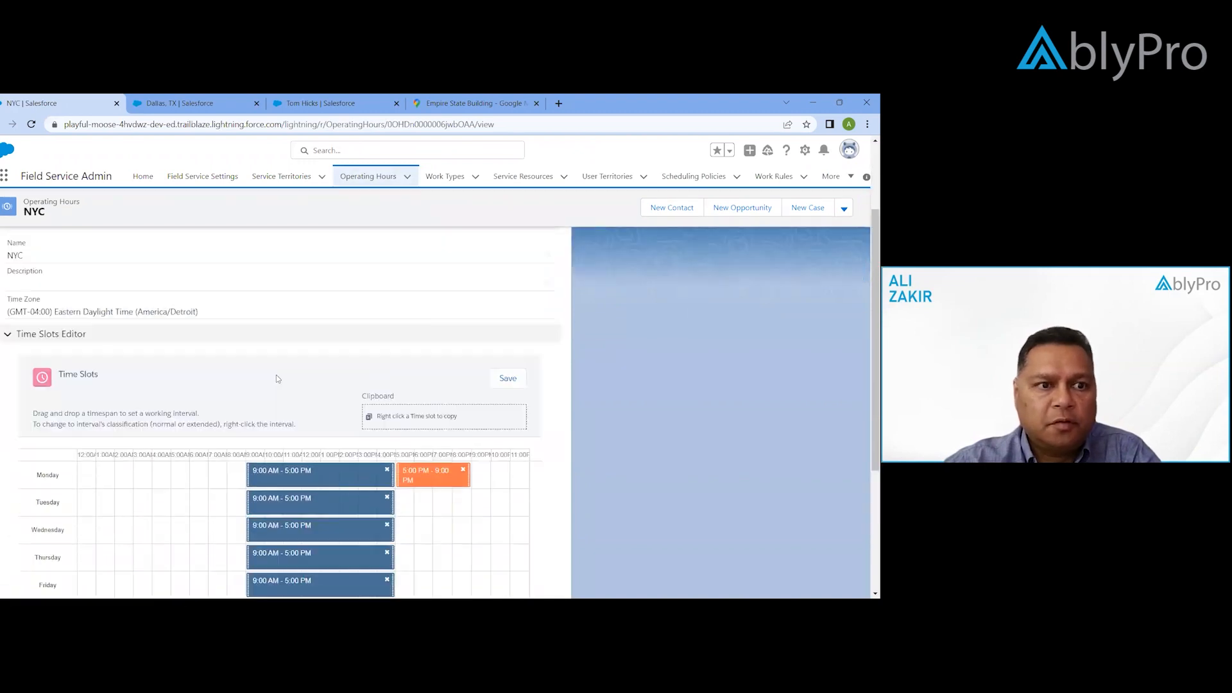
{"action": "left_click", "coordinate": [28, 309]}
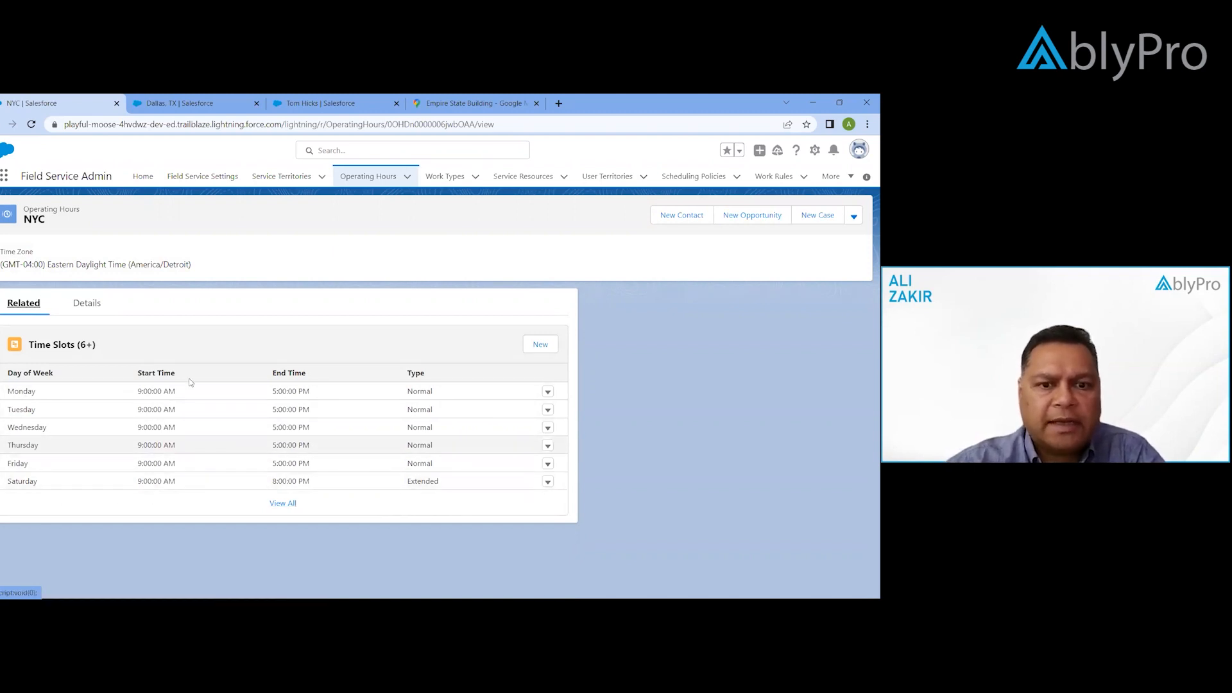
{"action": "left_click", "coordinate": [96, 309]}
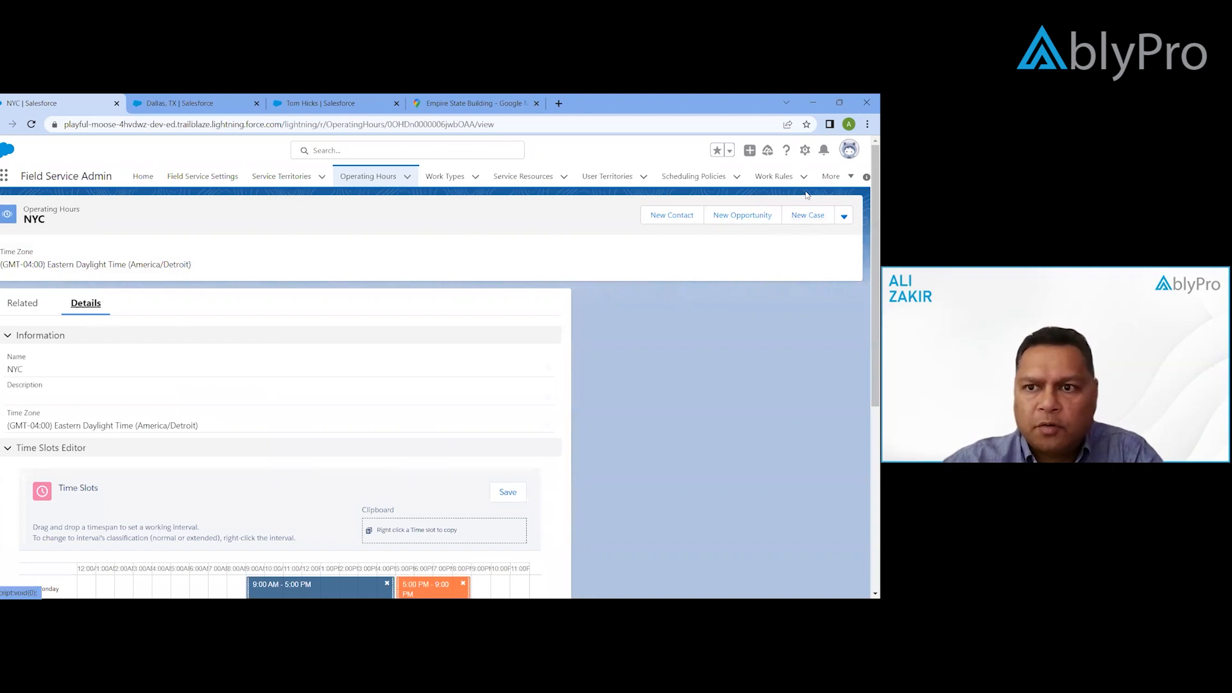
Open the Operating Hours object in Setup, view its fields, and open the FSL Operating Hours Layout page layout
{"action": "left_click", "coordinate": [804, 151]}
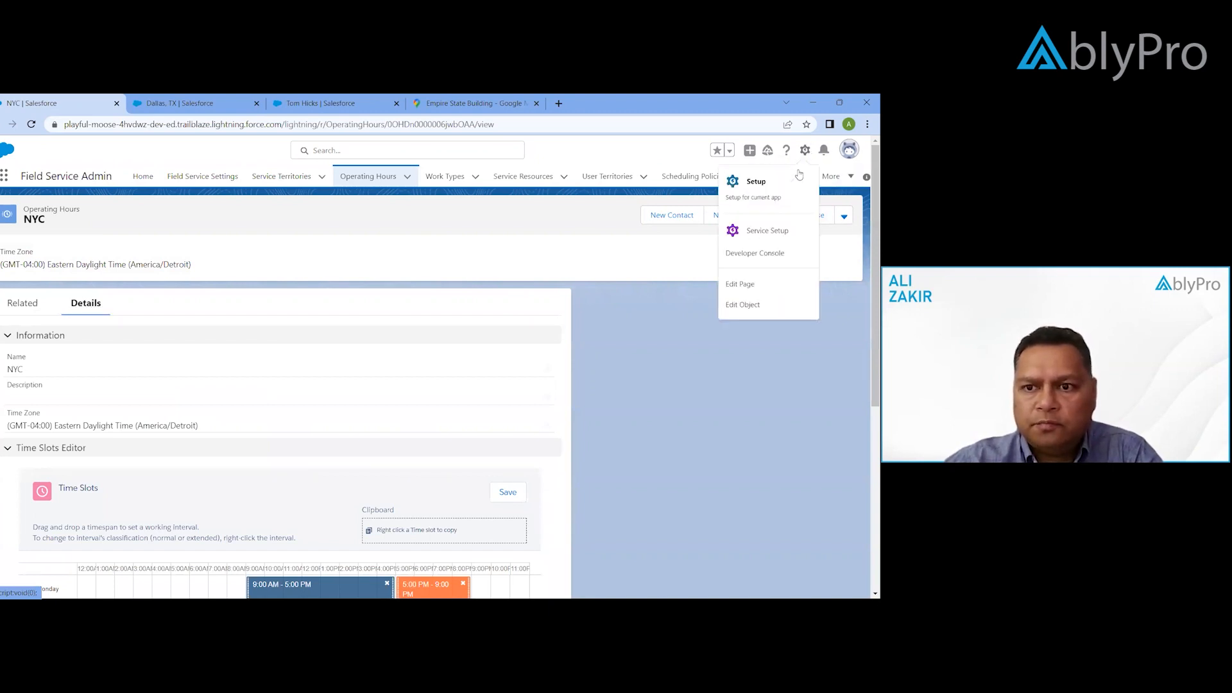
{"action": "left_click", "coordinate": [761, 304]}
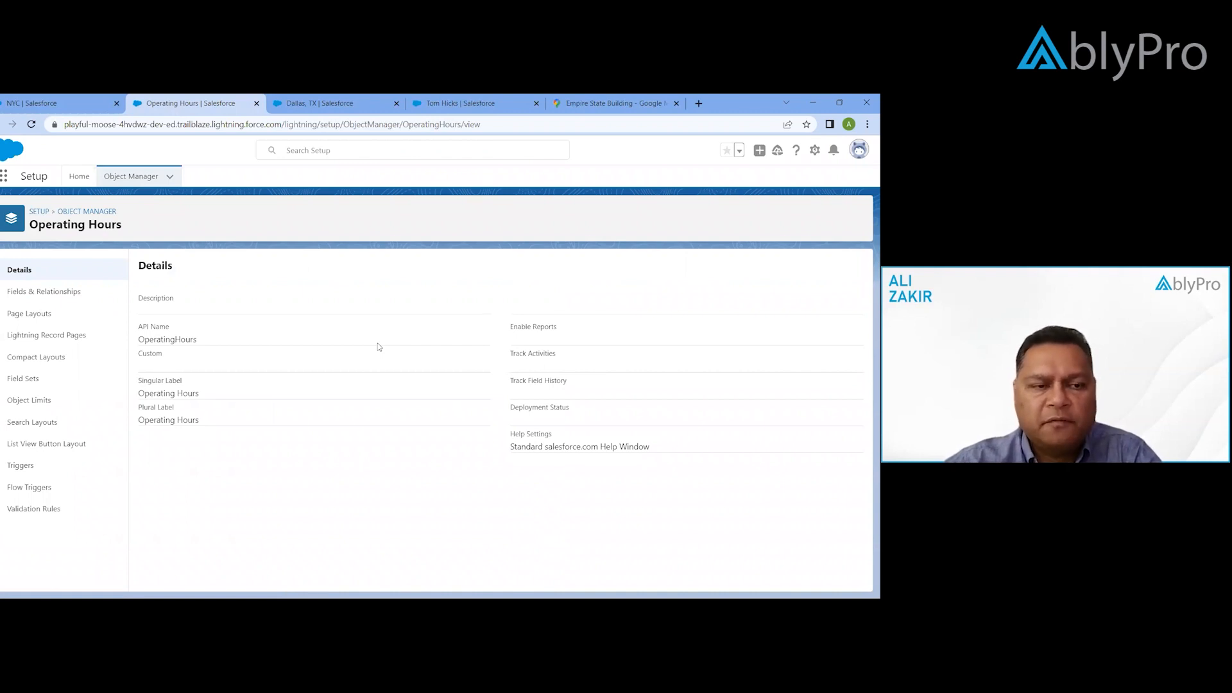
{"action": "left_click", "coordinate": [56, 295]}
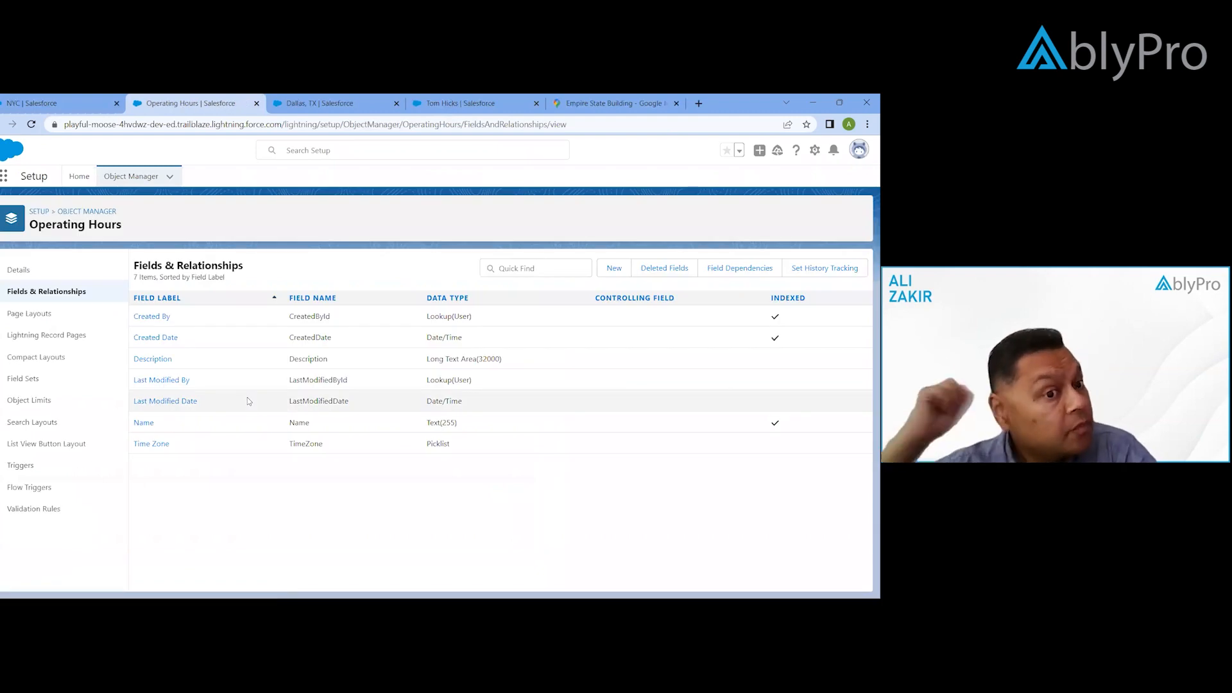
{"action": "left_click", "coordinate": [37, 319]}
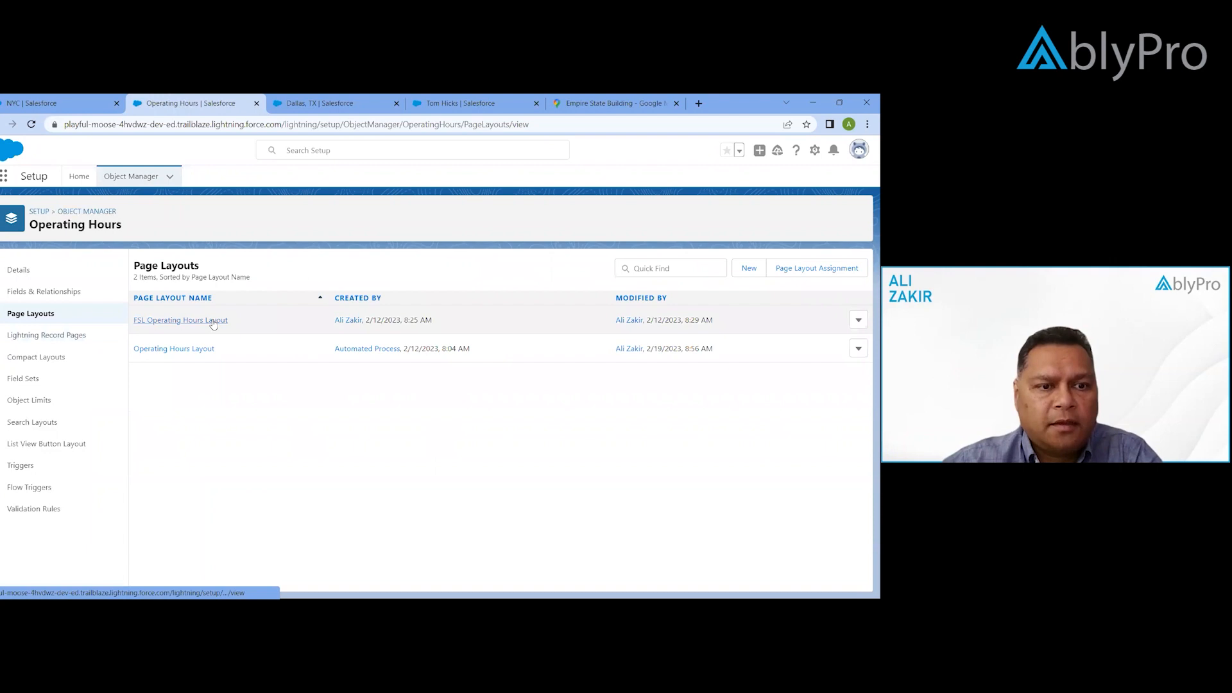
{"action": "left_click", "coordinate": [168, 325]}
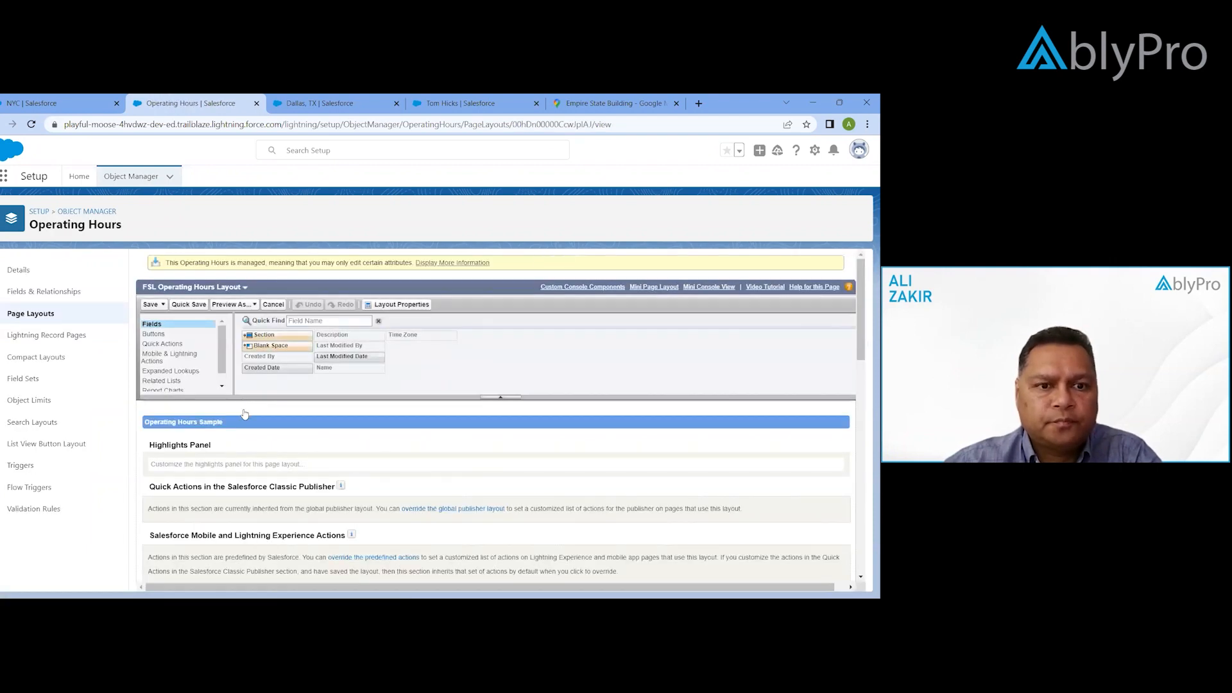
Locate the vf023_CalendarEditor Visualforce page in the Time Slots Editor section of the page layout
{"action": "scroll", "coordinate": [178, 385], "scroll_direction": "down", "scroll_amount": 2}
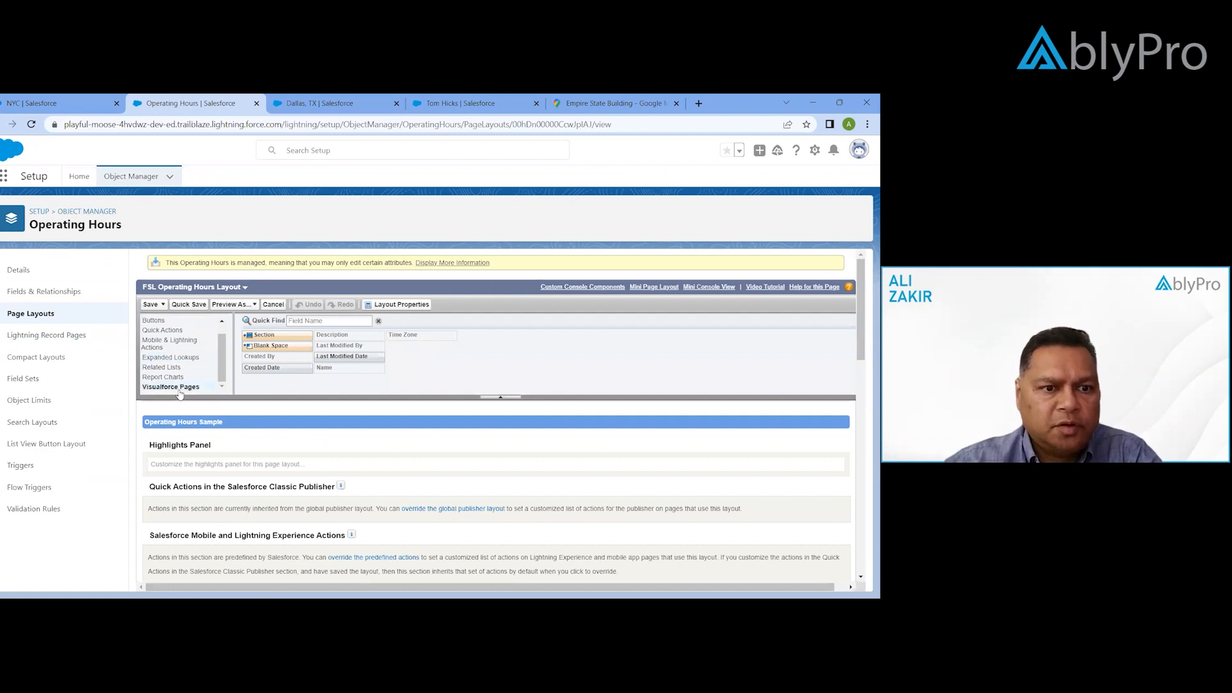
{"action": "left_click", "coordinate": [172, 387]}
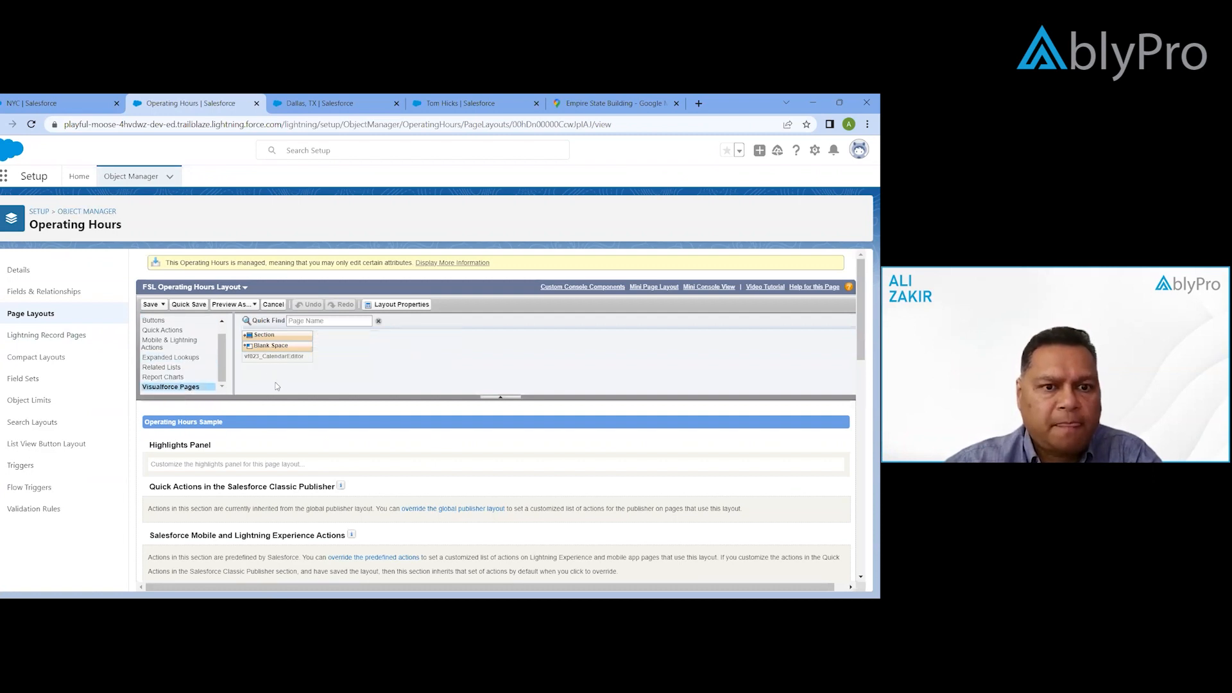
{"action": "scroll", "coordinate": [293, 393], "scroll_direction": "down", "scroll_amount": 3}
{"action": "scroll", "coordinate": [293, 393], "scroll_direction": "down", "scroll_amount": 5}
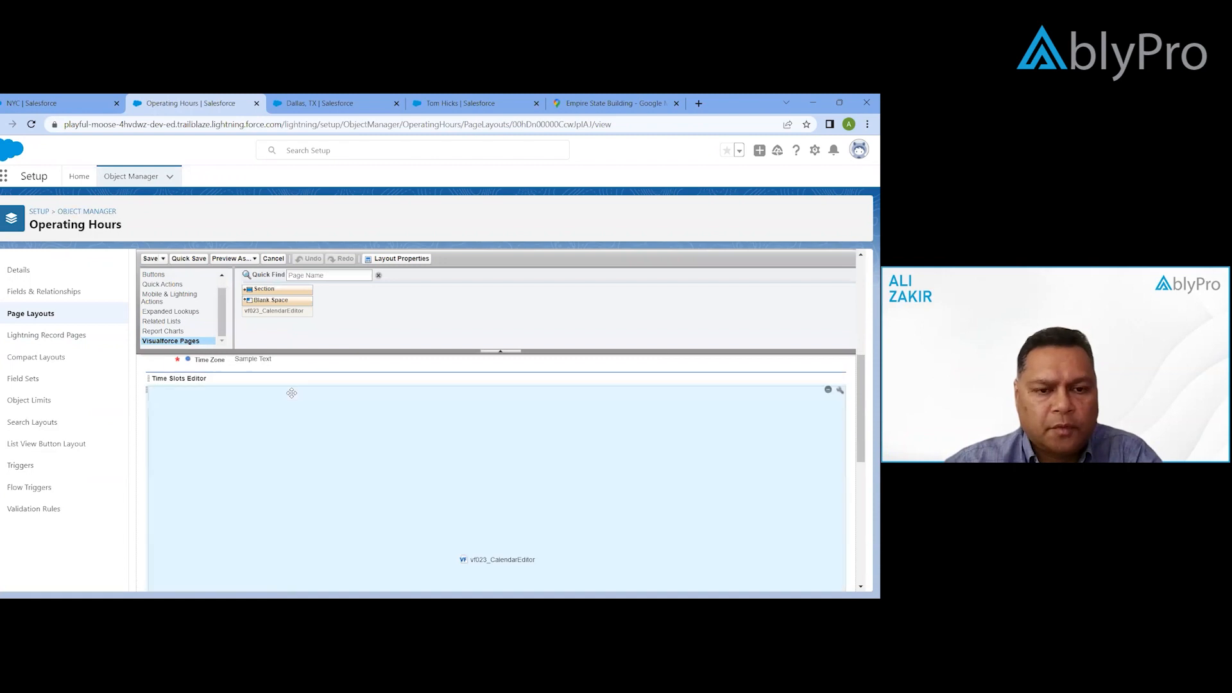
{"action": "mouse_move", "coordinate": [254, 316]}
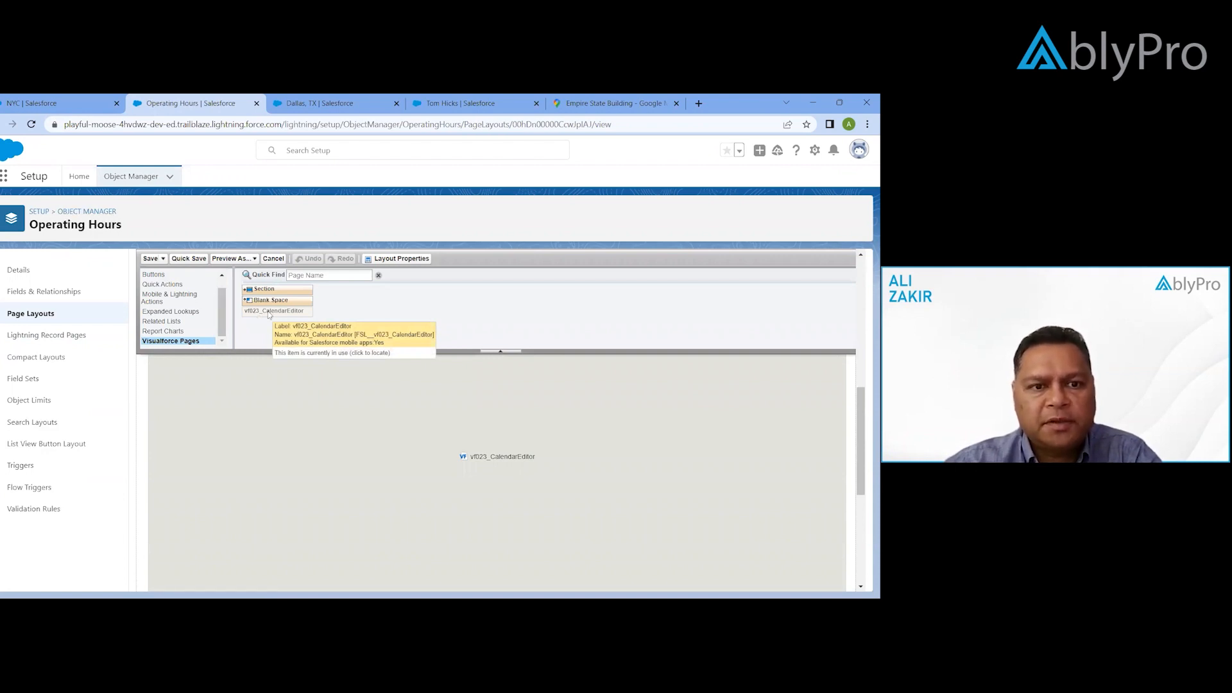
{"action": "left_click", "coordinate": [257, 313]}
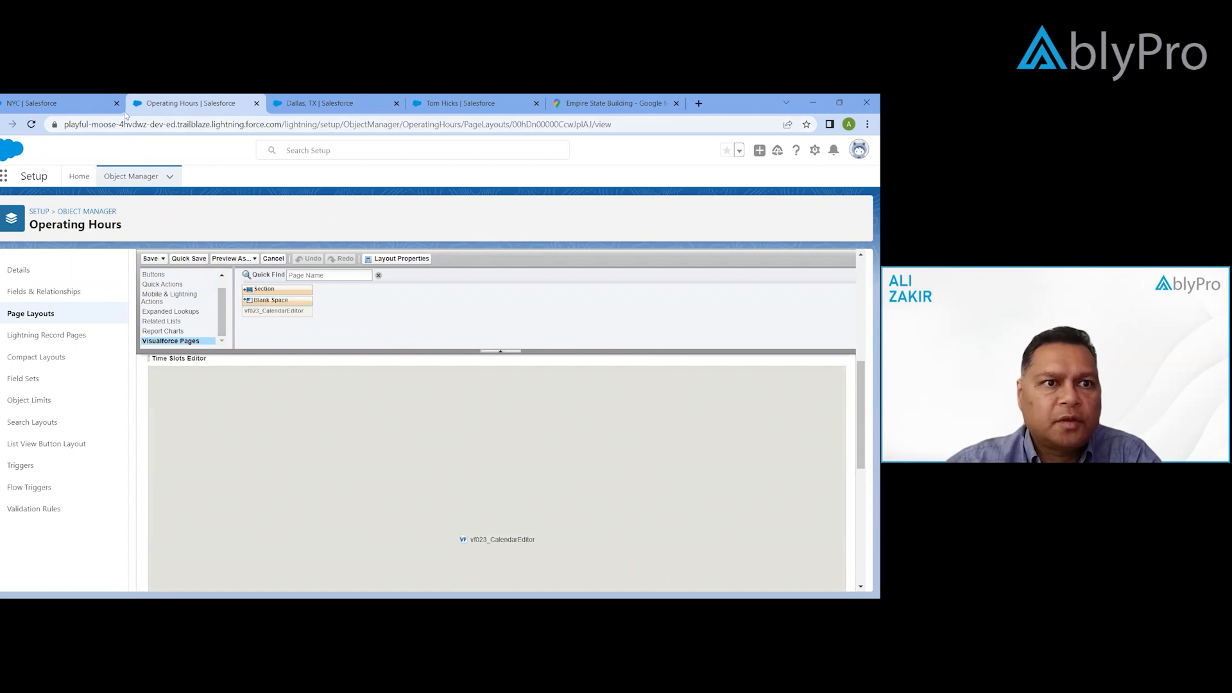
Return to the NYC operating hours record and view its time slots editor
{"action": "left_click", "coordinate": [70, 103]}
{"action": "scroll", "coordinate": [268, 389], "scroll_direction": "down", "scroll_amount": 4}
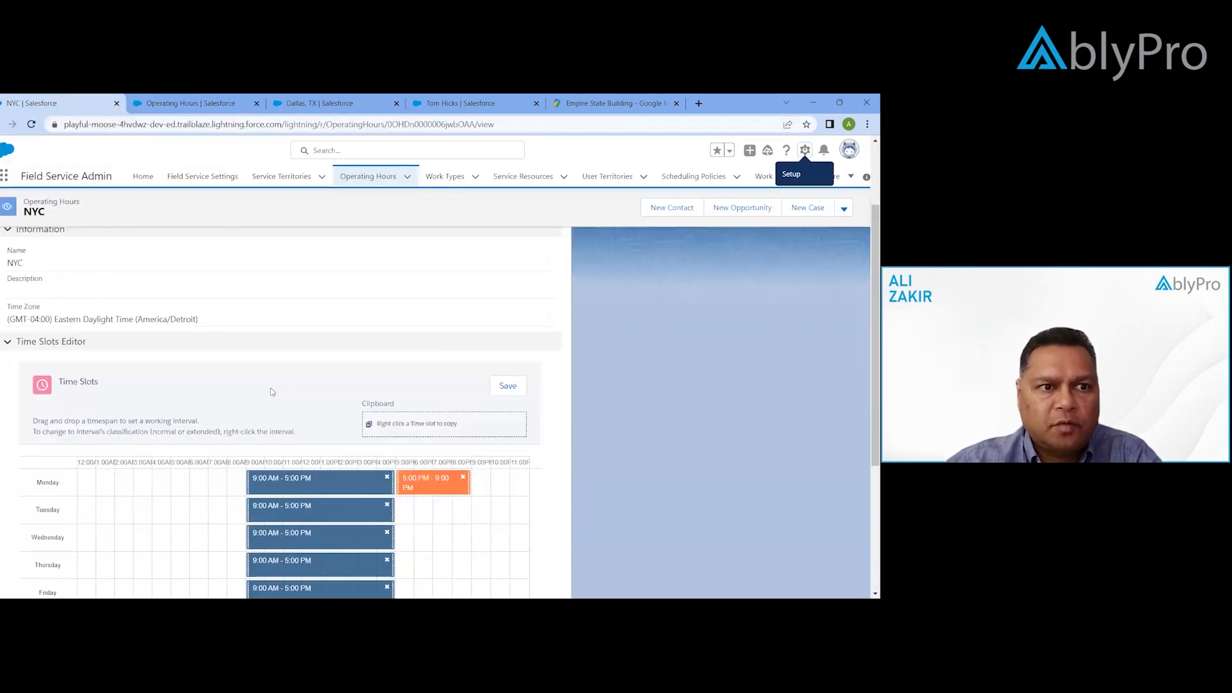
Reopen the NYC operating hours record from the list and review its time slots in the editor and the related list
{"action": "scroll", "coordinate": [272, 390], "scroll_direction": "up", "scroll_amount": 4}
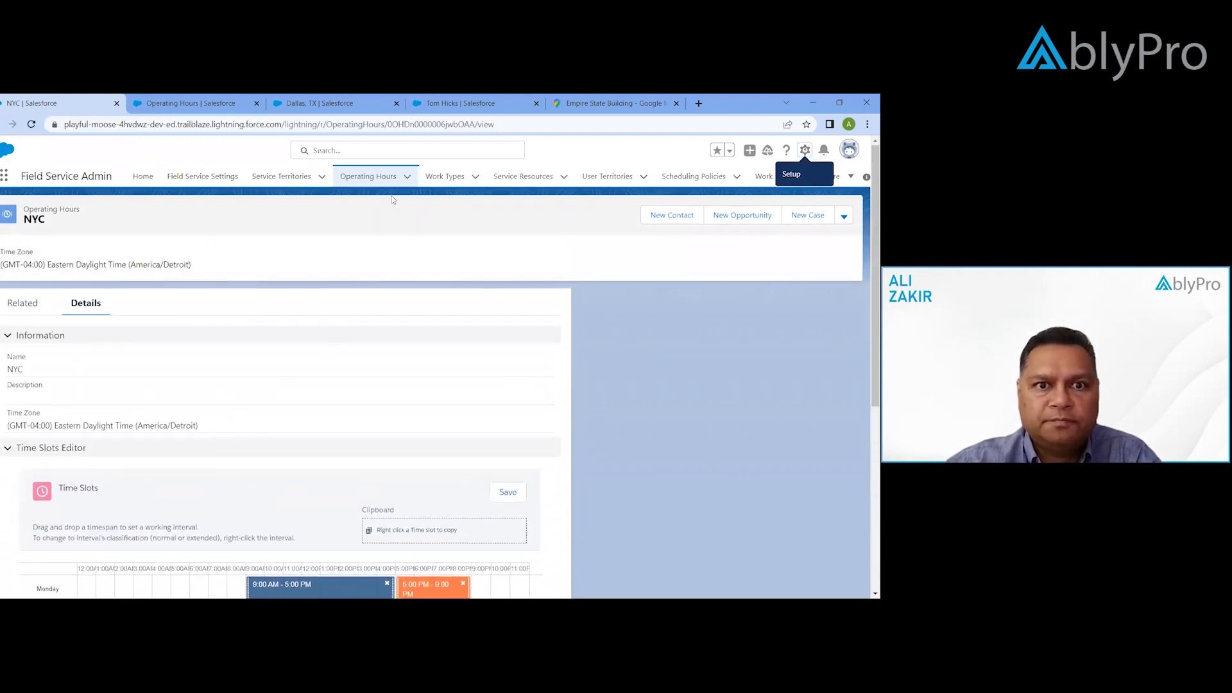
{"action": "left_click", "coordinate": [379, 177]}
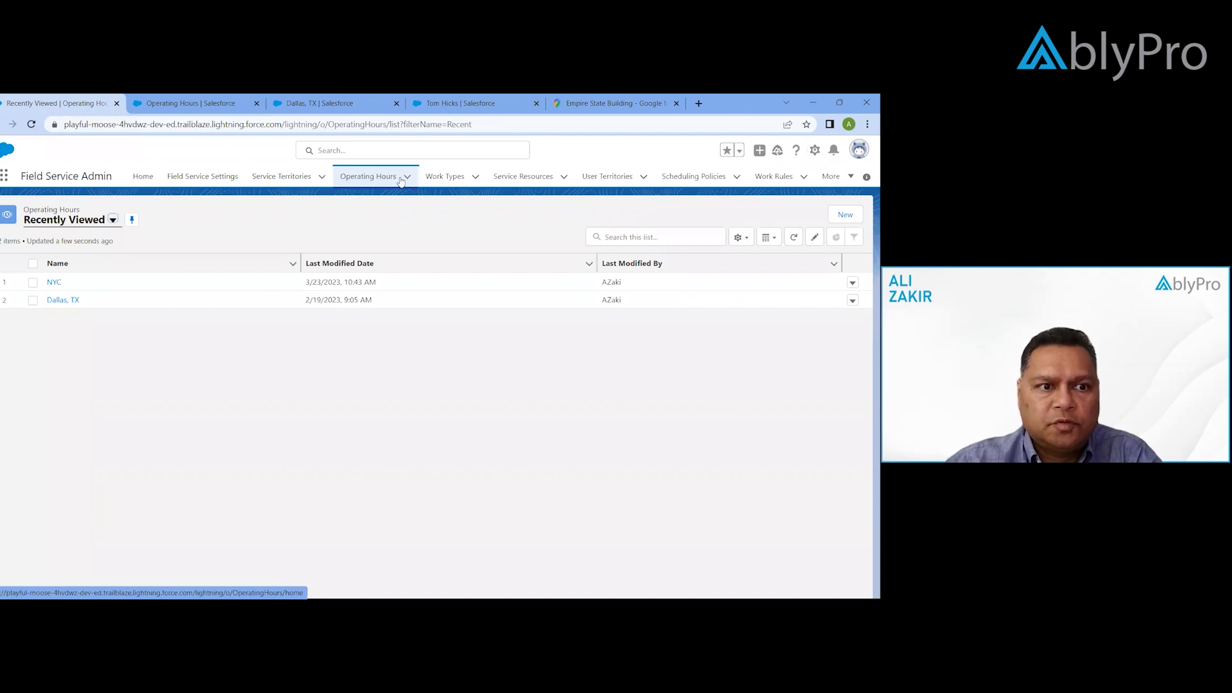
{"action": "left_click", "coordinate": [54, 283]}
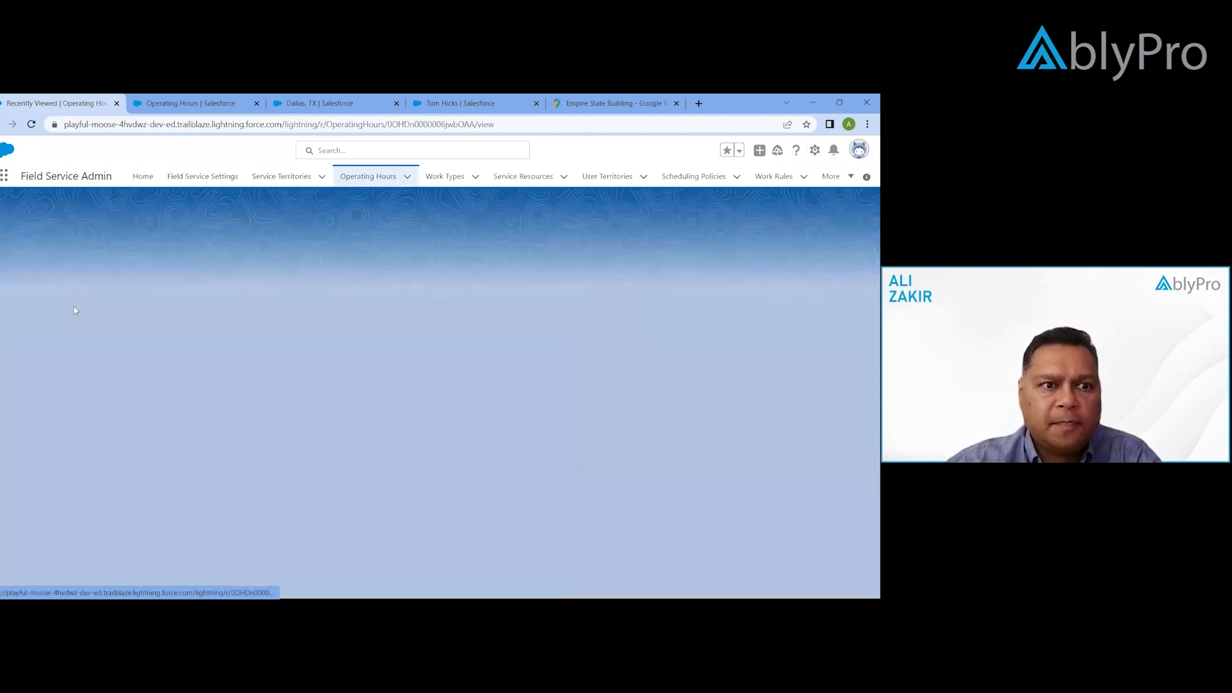
{"action": "scroll", "coordinate": [231, 409], "scroll_direction": "down", "scroll_amount": 2}
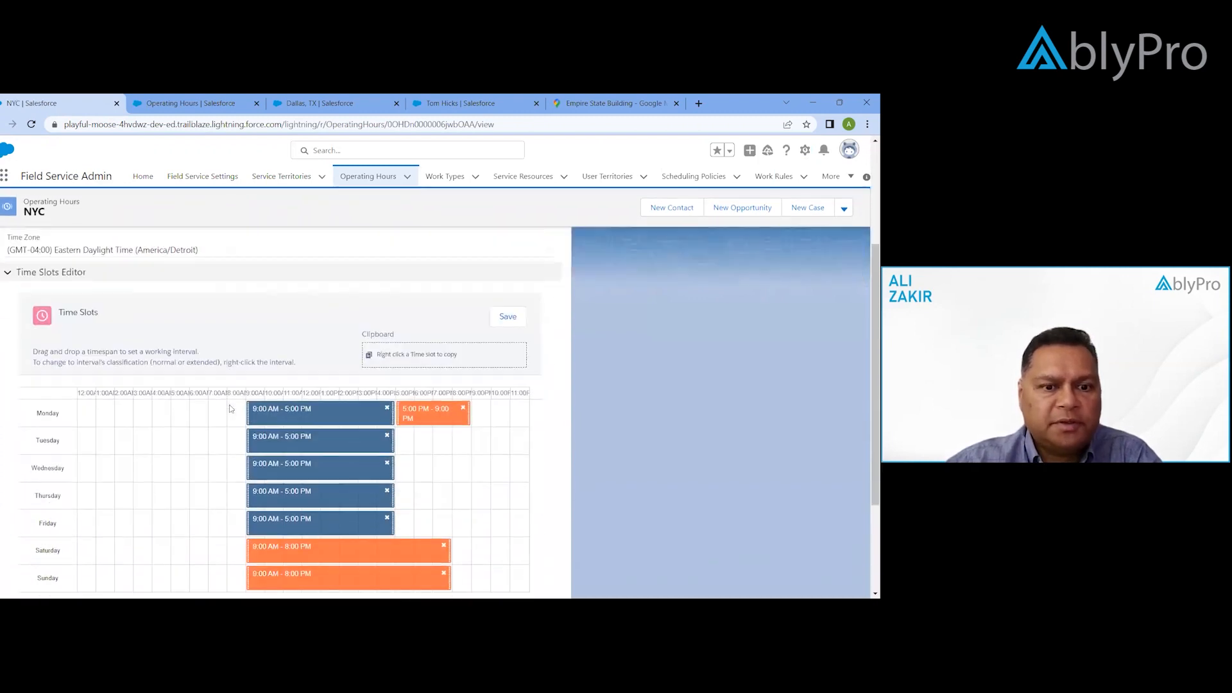
{"action": "scroll", "coordinate": [229, 408], "scroll_direction": "up", "scroll_amount": 2}
{"action": "scroll", "coordinate": [232, 409], "scroll_direction": "up", "scroll_amount": 2}
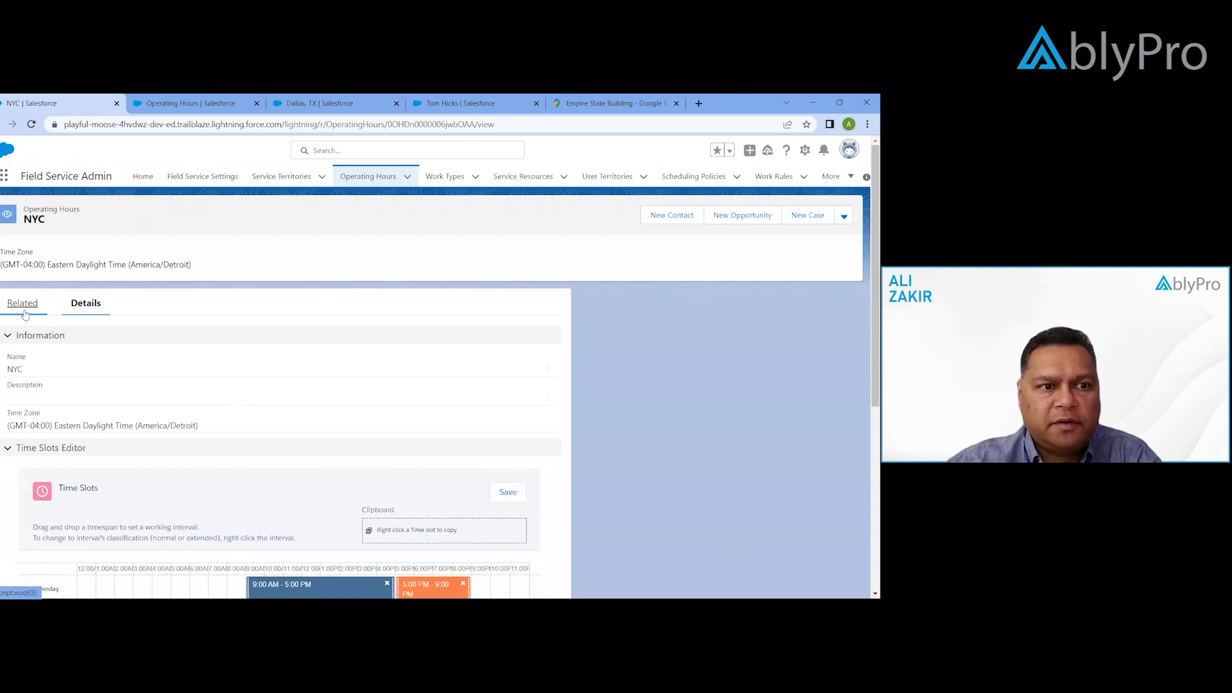
{"action": "left_click", "coordinate": [24, 305]}
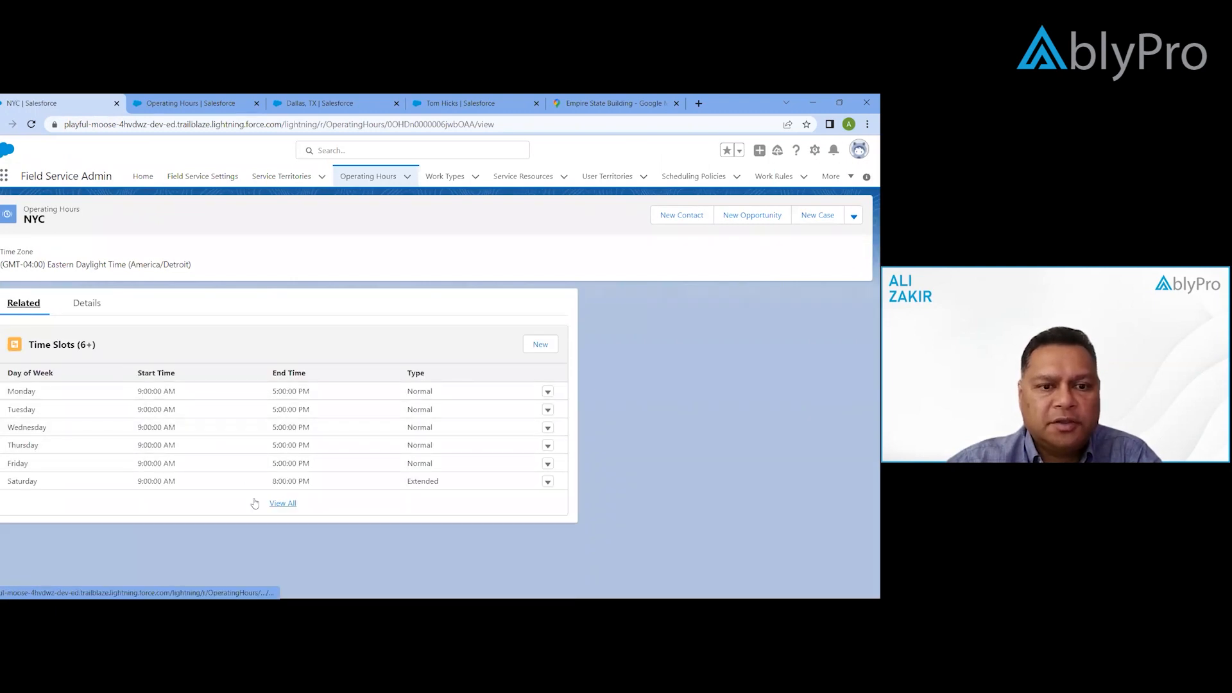
{"action": "left_click", "coordinate": [100, 312]}
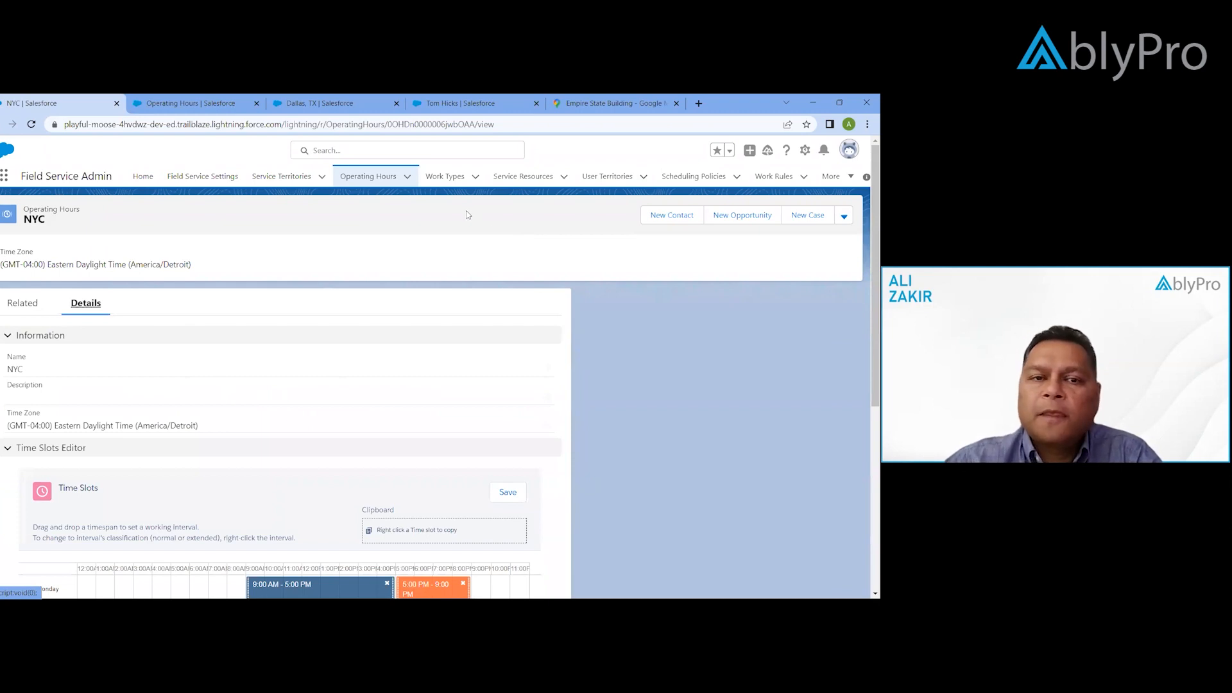
Start a new operating hours record and name it NYC - Warehouse
{"action": "left_click", "coordinate": [406, 178]}
{"action": "left_click", "coordinate": [408, 200]}
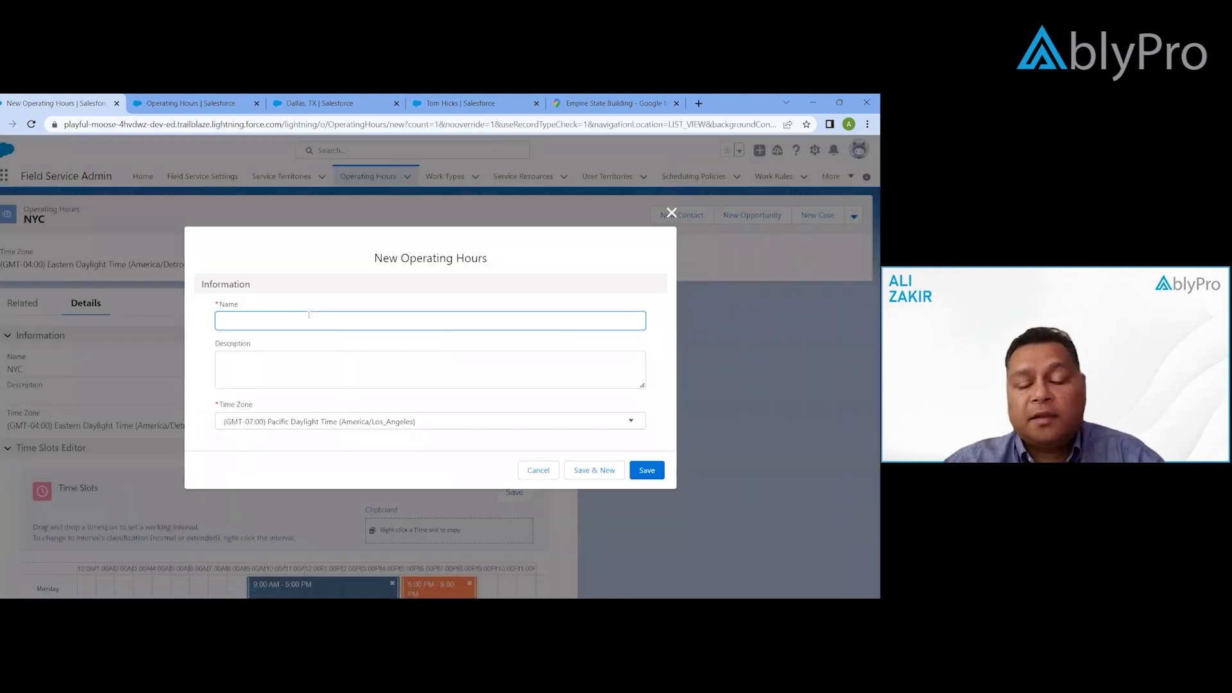
{"action": "type", "text": "NYC "}
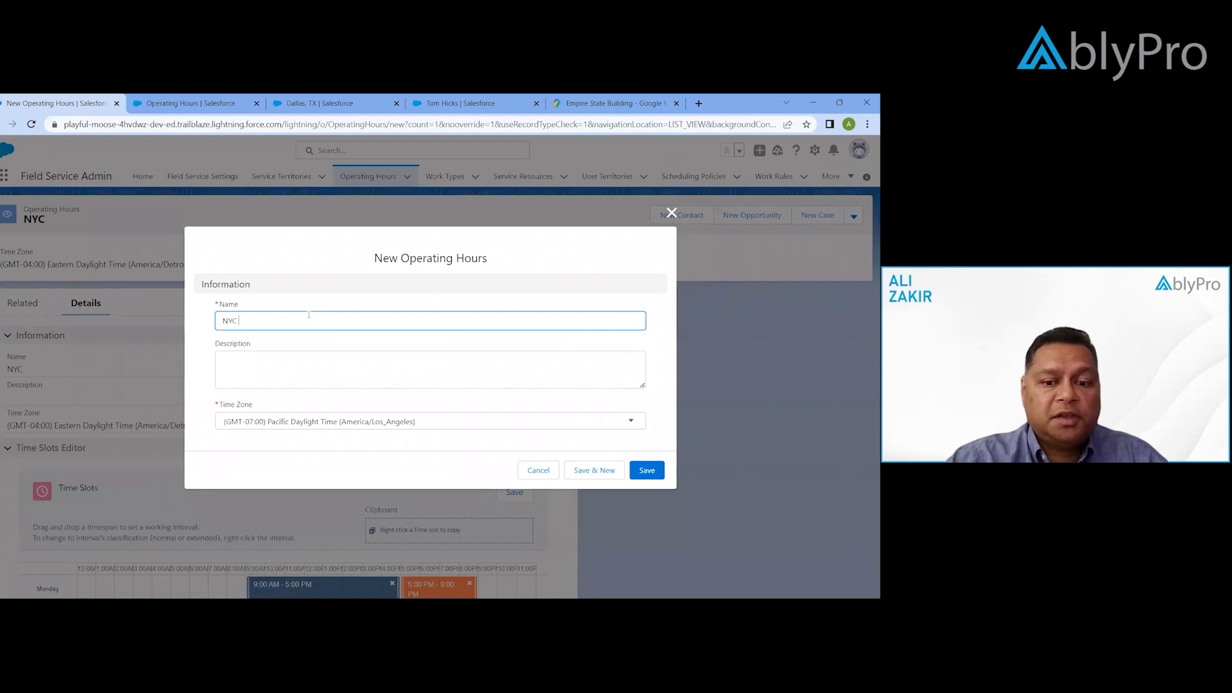
{"action": "type", "text": "- W"}
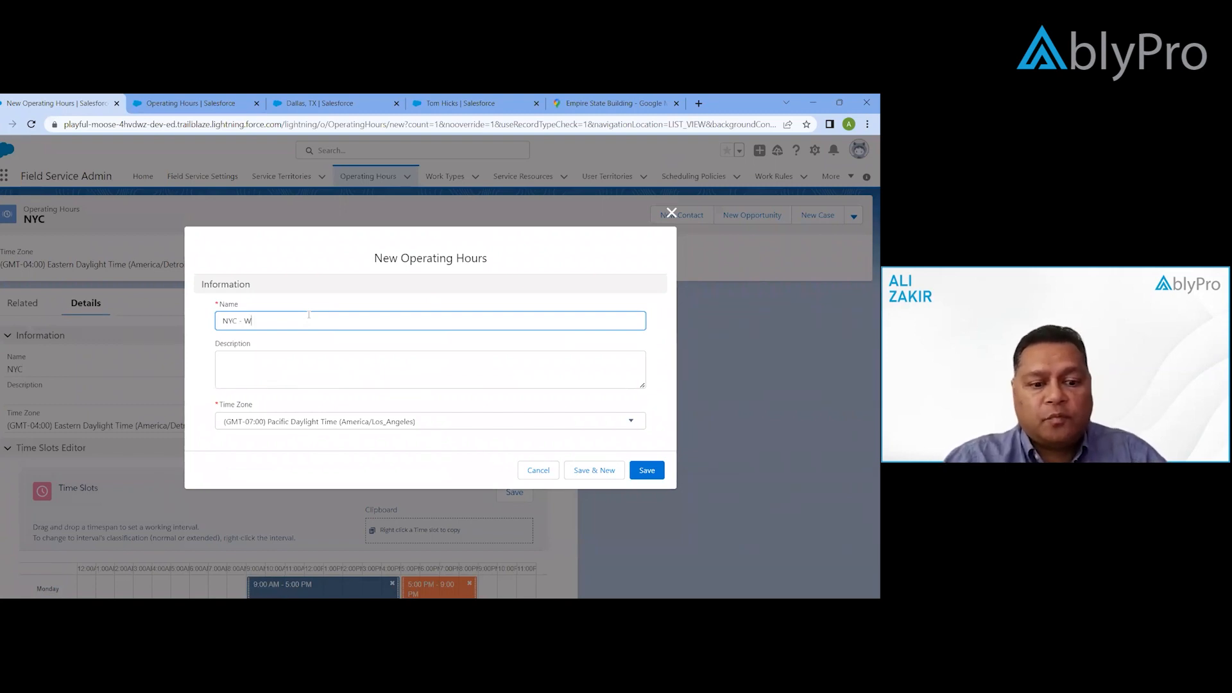
{"action": "type", "text": "arehpus"}
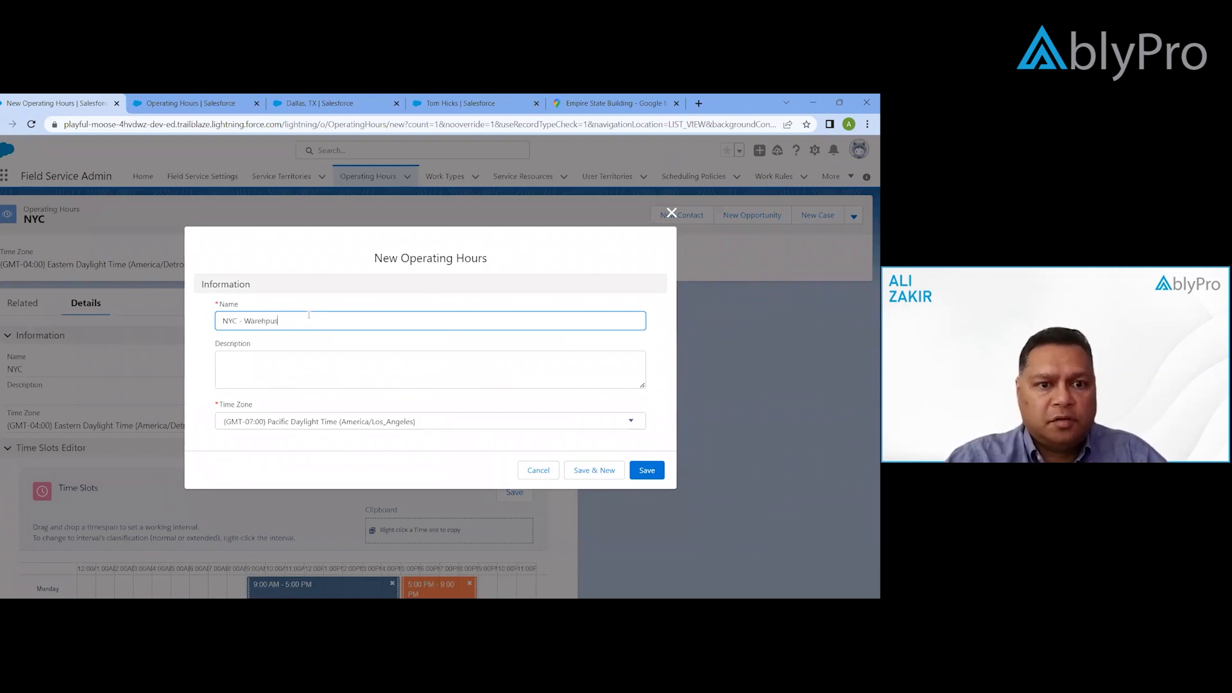
{"action": "type", "text": "se"}
Set the time zone to (GMT-03:00) Brasilia Standard Time (America/Araguaina) and save the NYC - Warehouse operating hours
{"action": "left_click", "coordinate": [440, 423]}
{"action": "scroll", "coordinate": [443, 426], "scroll_direction": "down", "scroll_amount": 15}
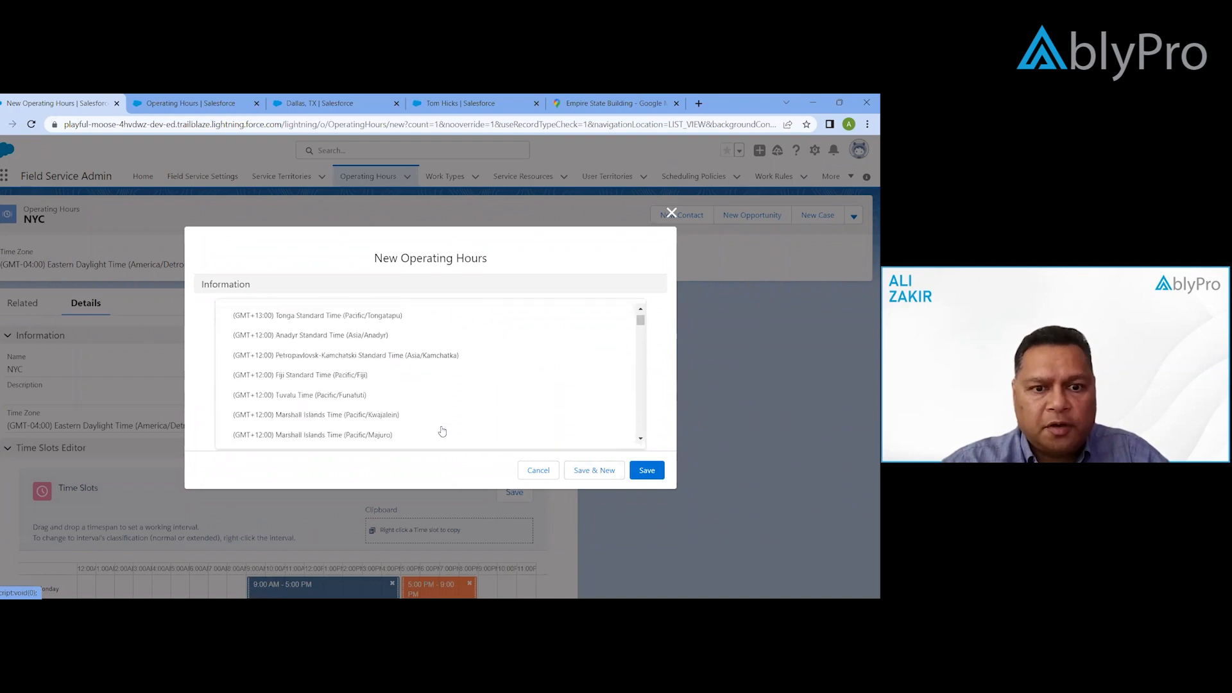
{"action": "scroll", "coordinate": [447, 423], "scroll_direction": "down", "scroll_amount": 15}
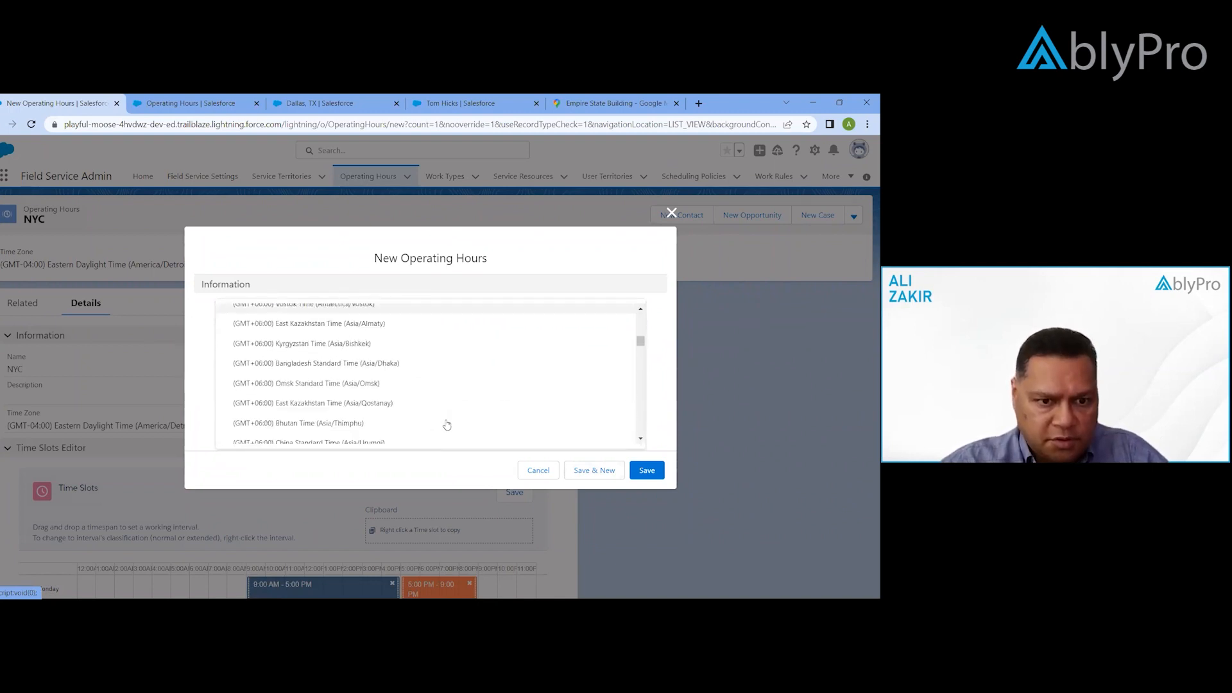
{"action": "scroll", "coordinate": [442, 424], "scroll_direction": "down", "scroll_amount": 10}
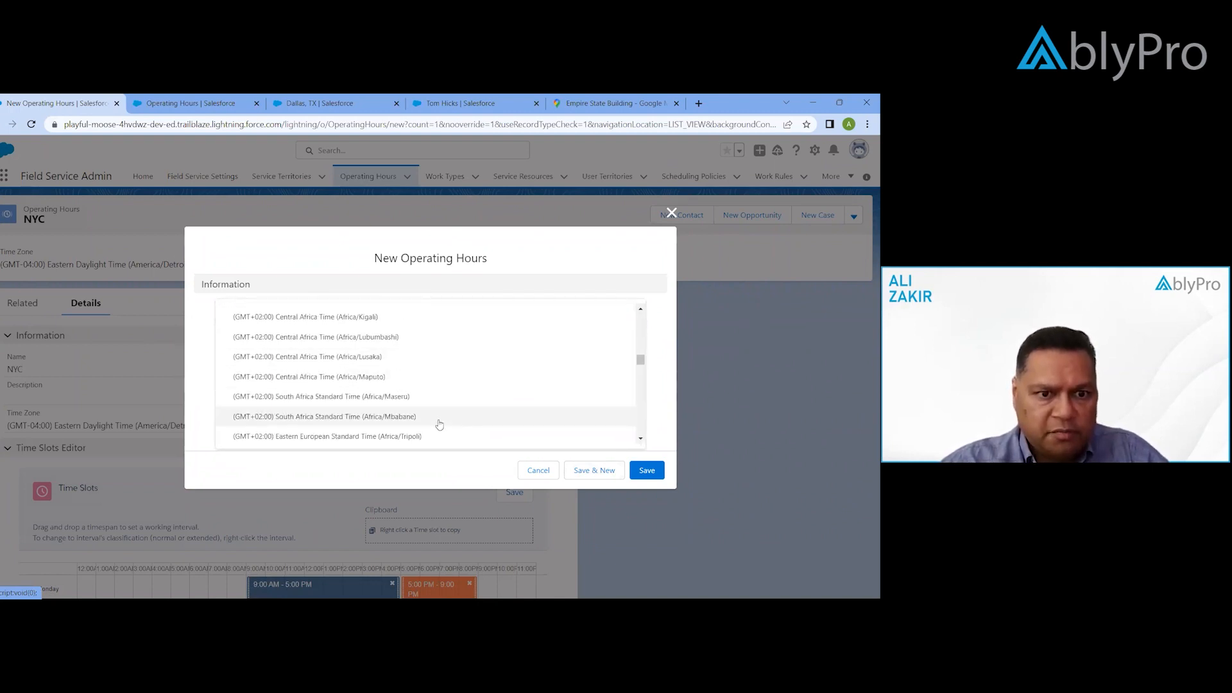
{"action": "scroll", "coordinate": [436, 430], "scroll_direction": "down", "scroll_amount": 15}
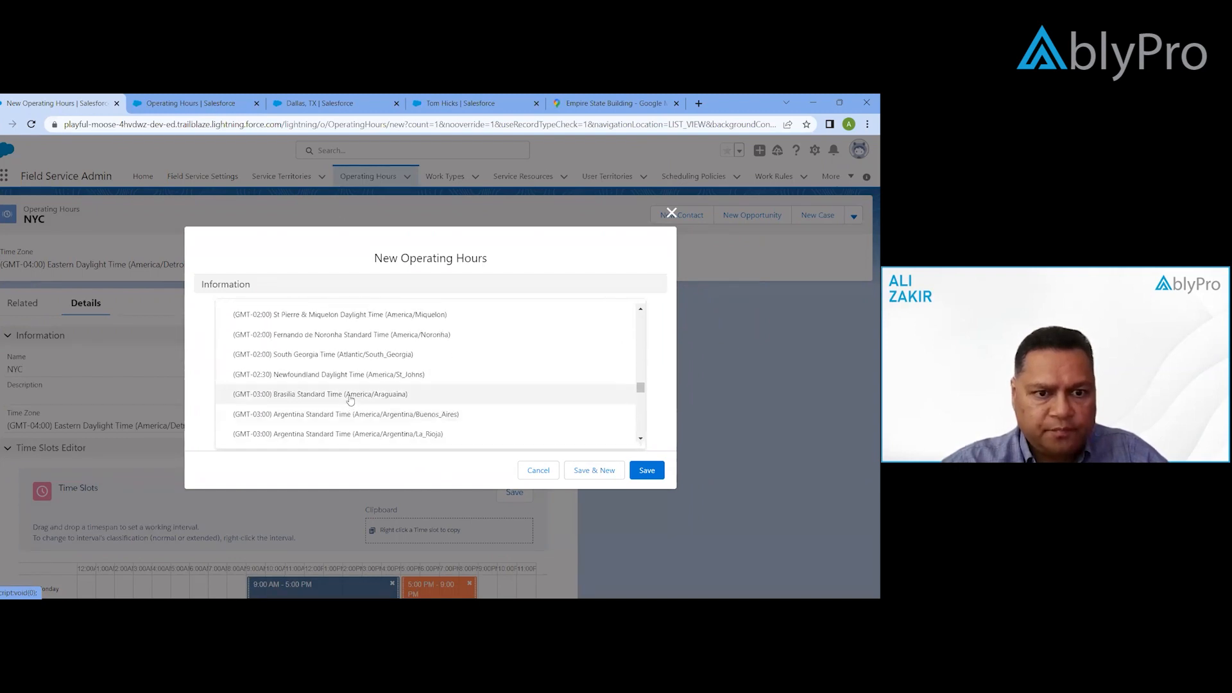
{"action": "left_click", "coordinate": [348, 396]}
{"action": "left_click", "coordinate": [645, 473]}
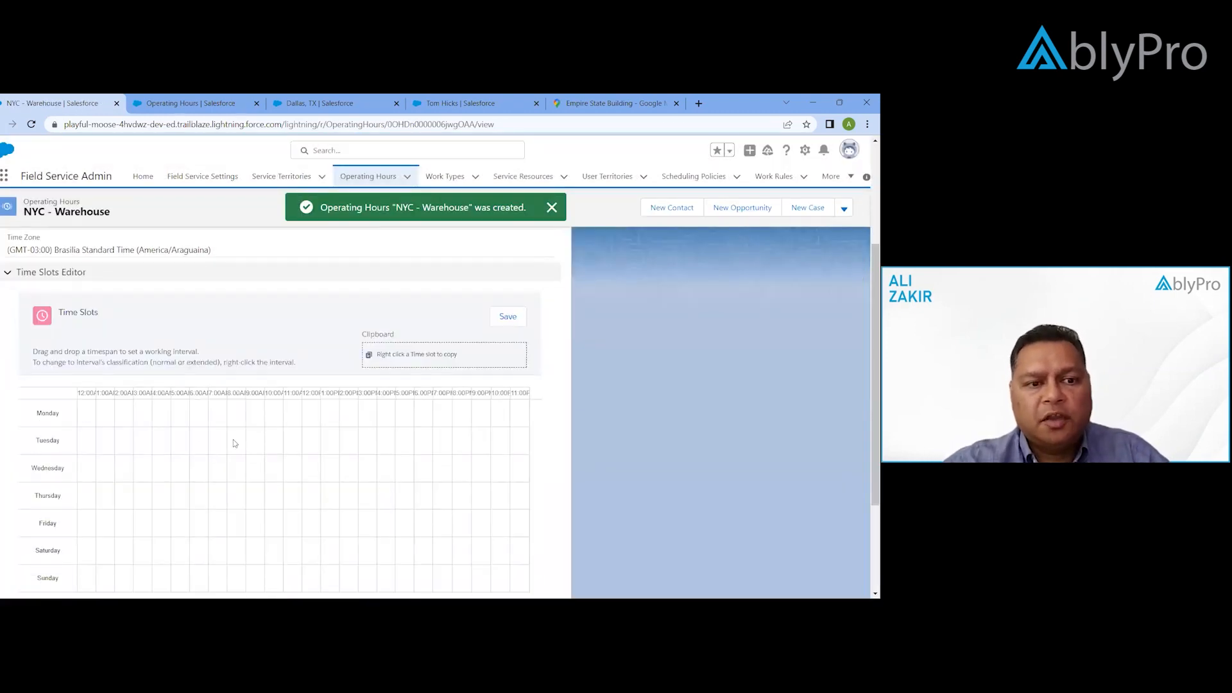
Add a Monday time slot from 6:00 AM to 1:45 PM in the NYC - Warehouse time slots editor
{"action": "scroll", "coordinate": [293, 496], "scroll_direction": "down", "scroll_amount": 2}
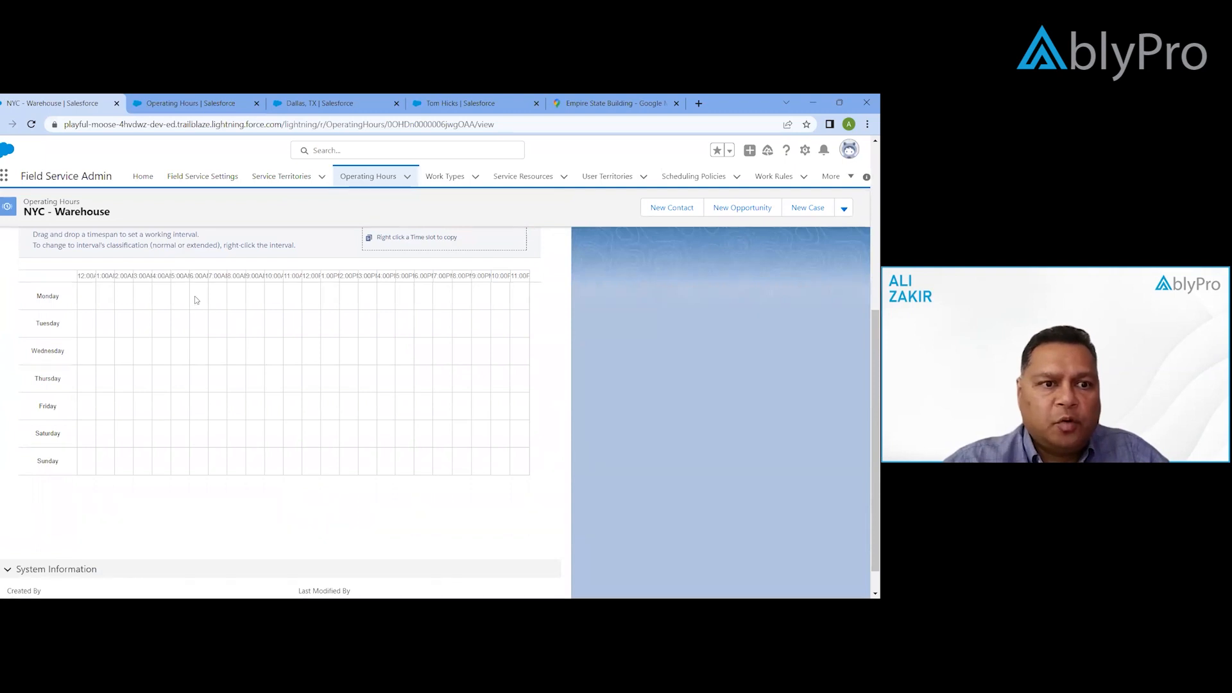
{"action": "left_click_drag", "start_coordinate": [193, 300], "coordinate": [338, 300]}
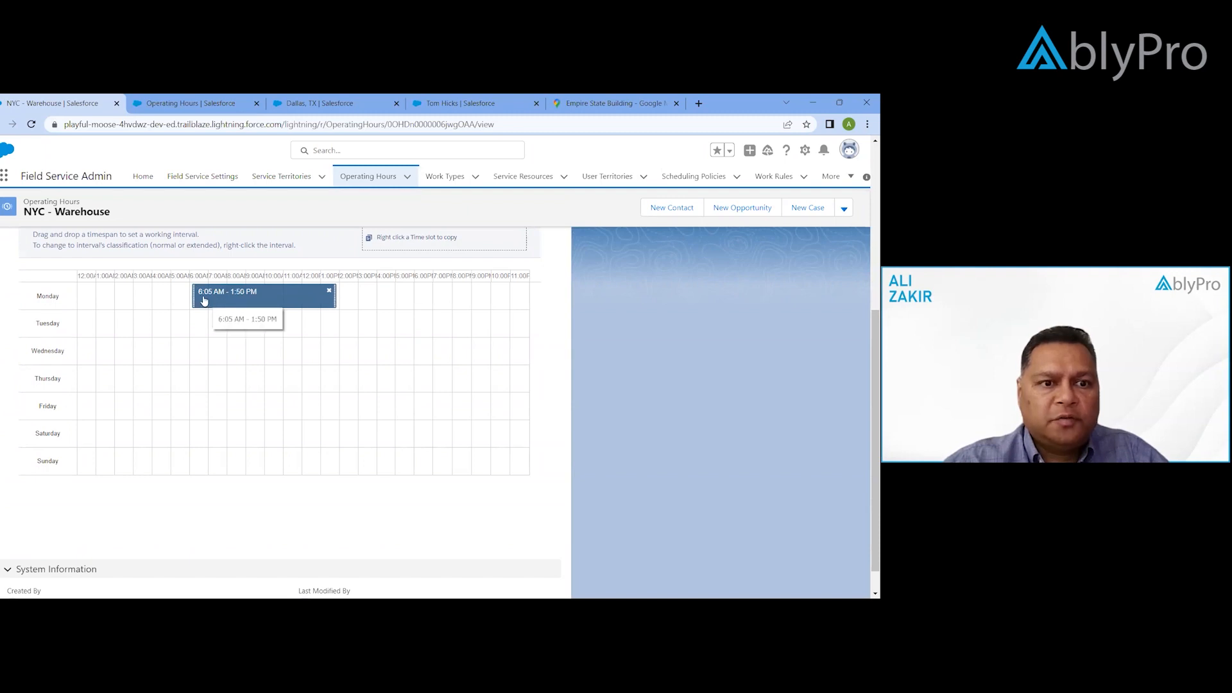
{"action": "left_click_drag", "start_coordinate": [193, 300], "coordinate": [190, 299]}
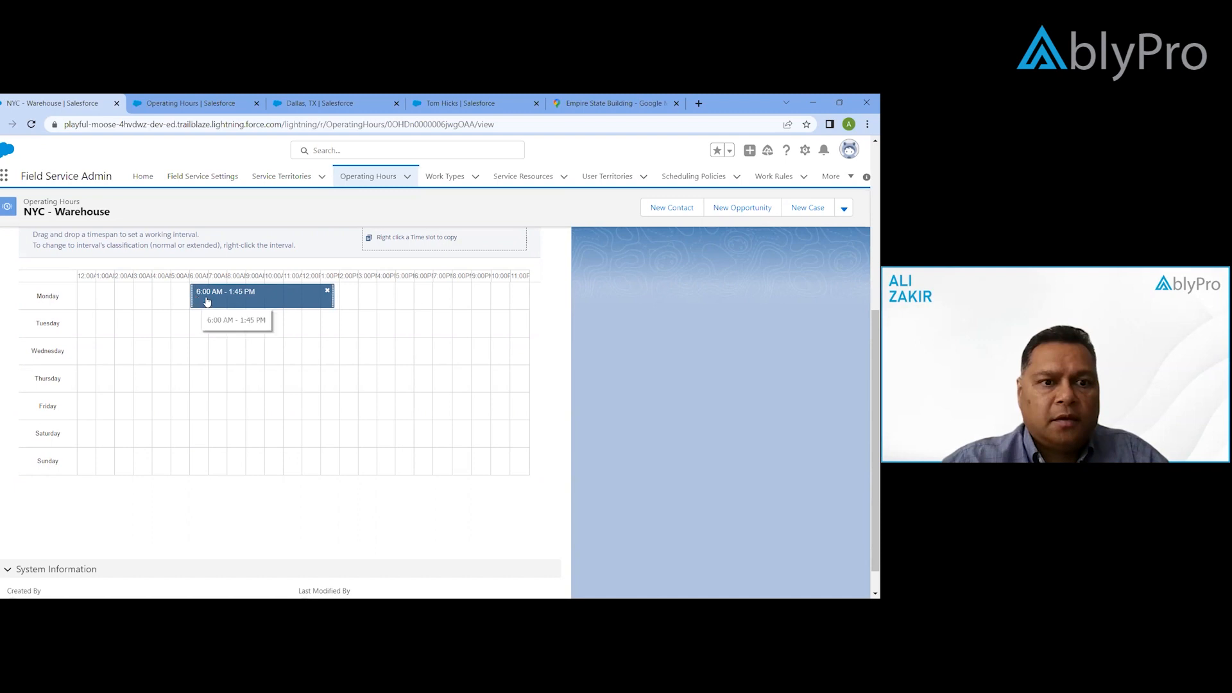
Copy the Monday time slot to Tuesday and Wednesday, and save the NYC - Warehouse time slots
{"action": "right_click", "coordinate": [206, 299]}
{"action": "left_click", "coordinate": [249, 404]}
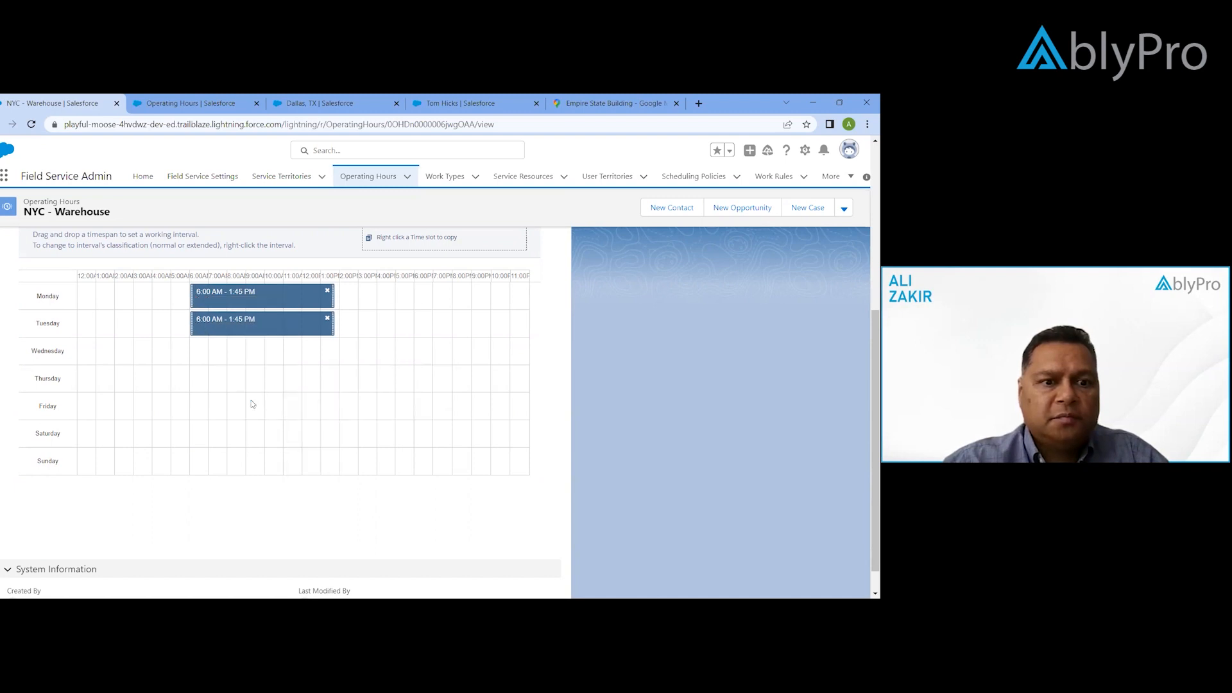
{"action": "right_click", "coordinate": [260, 329]}
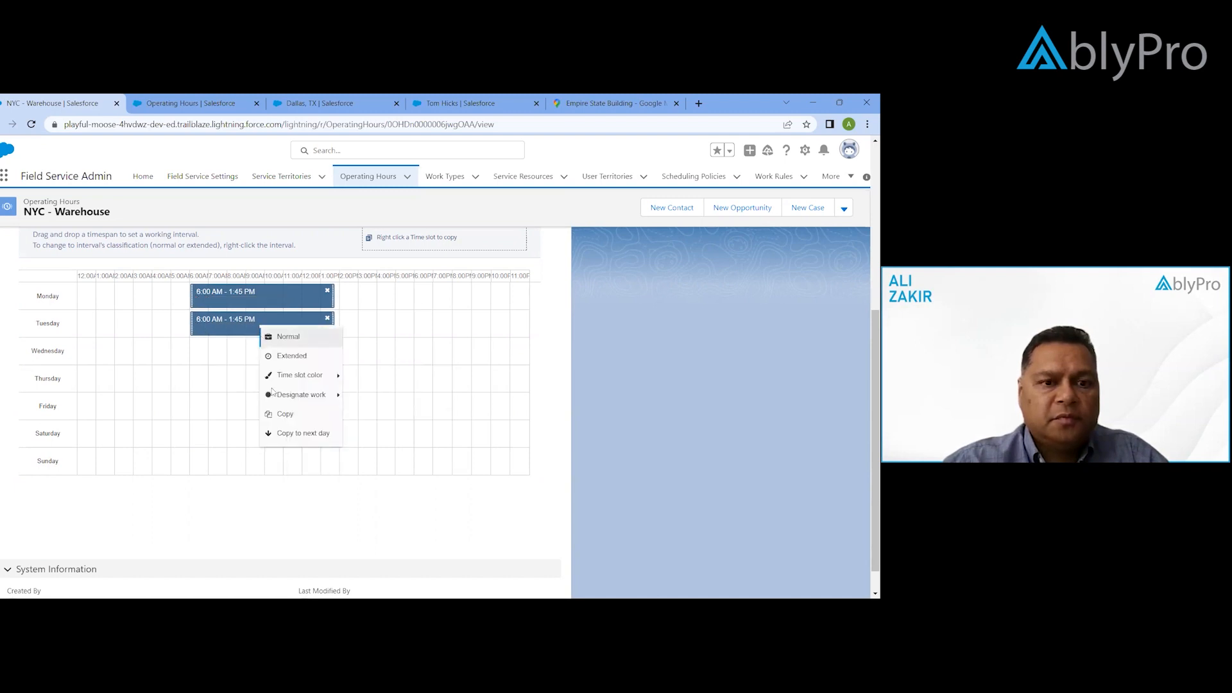
{"action": "left_click", "coordinate": [291, 434]}
{"action": "scroll", "coordinate": [404, 474], "scroll_direction": "down", "scroll_amount": 1}
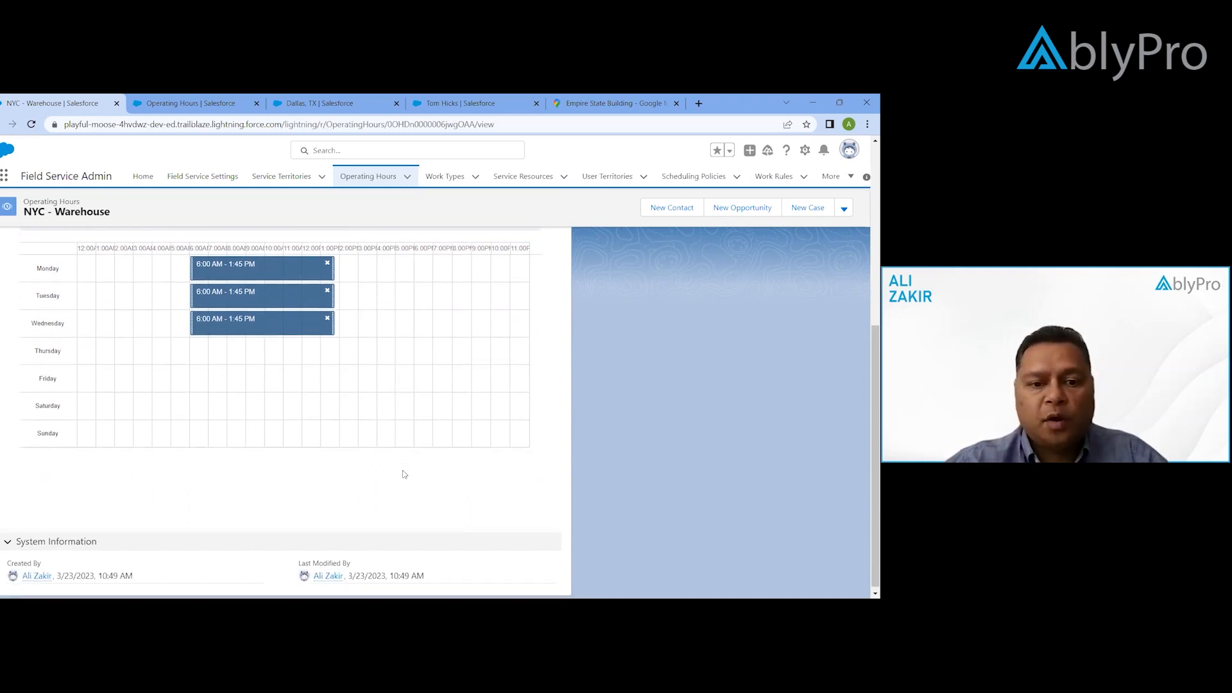
{"action": "scroll", "coordinate": [402, 474], "scroll_direction": "up", "scroll_amount": 4}
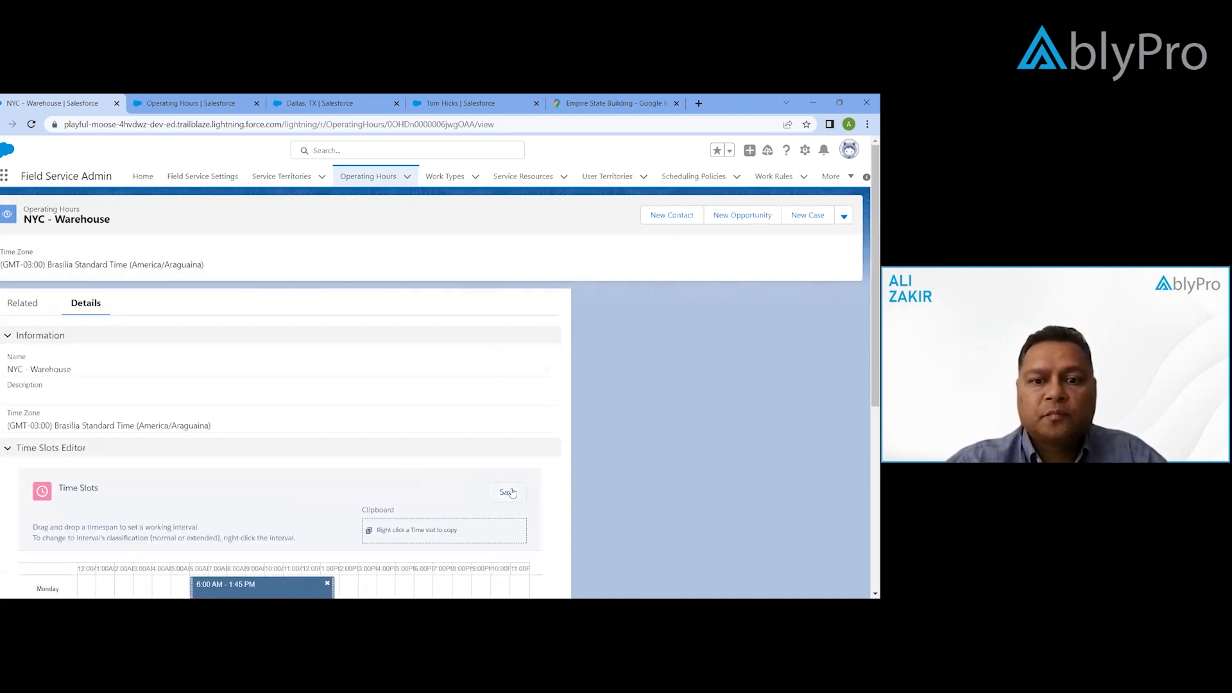
{"action": "left_click", "coordinate": [508, 492]}
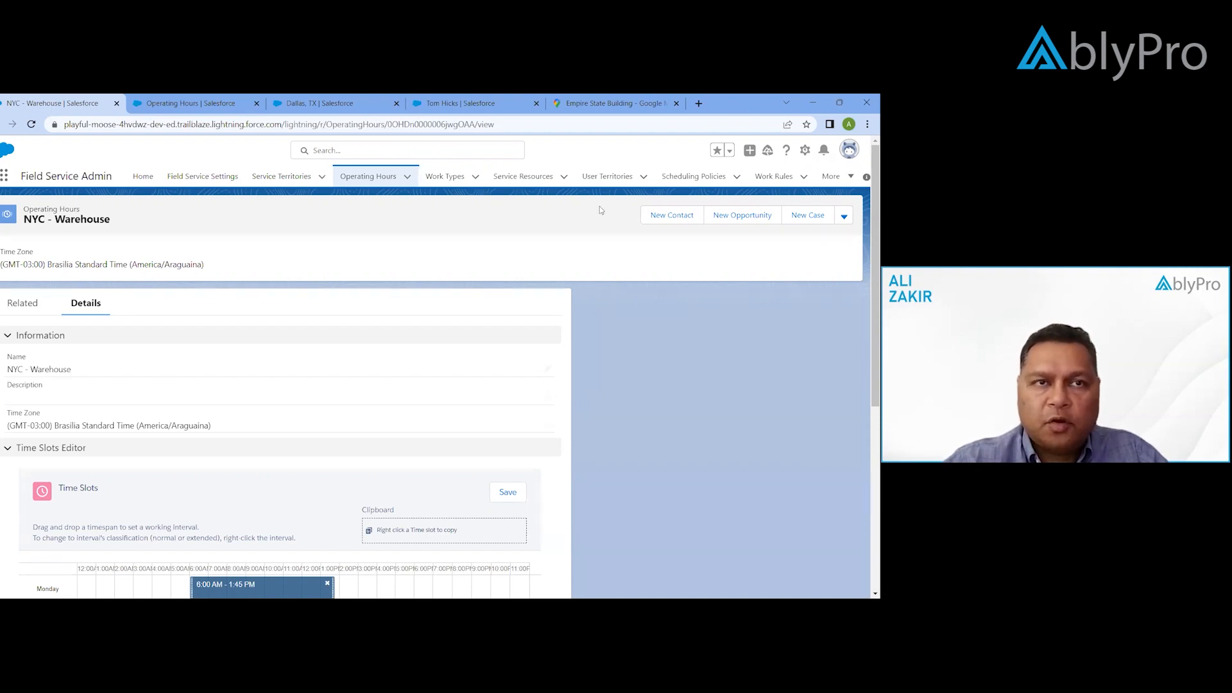
Start a new service territory named NYC and leave its parent territory empty
{"action": "left_click", "coordinate": [273, 179]}
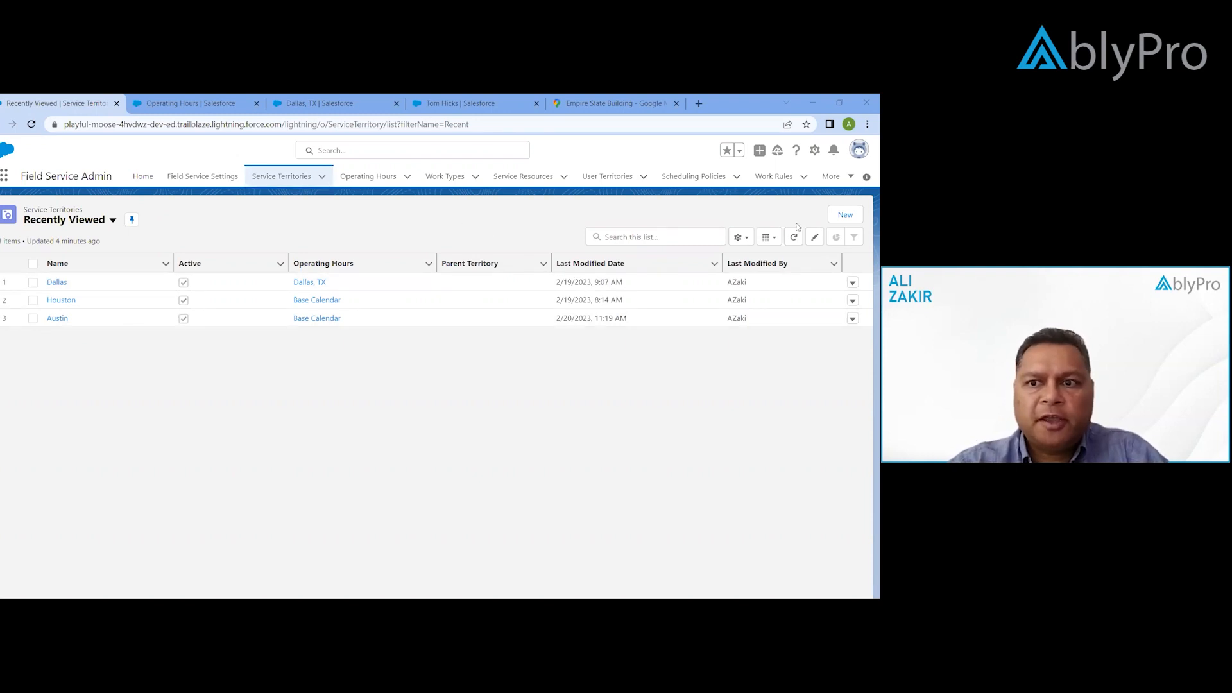
{"action": "left_click", "coordinate": [297, 182]}
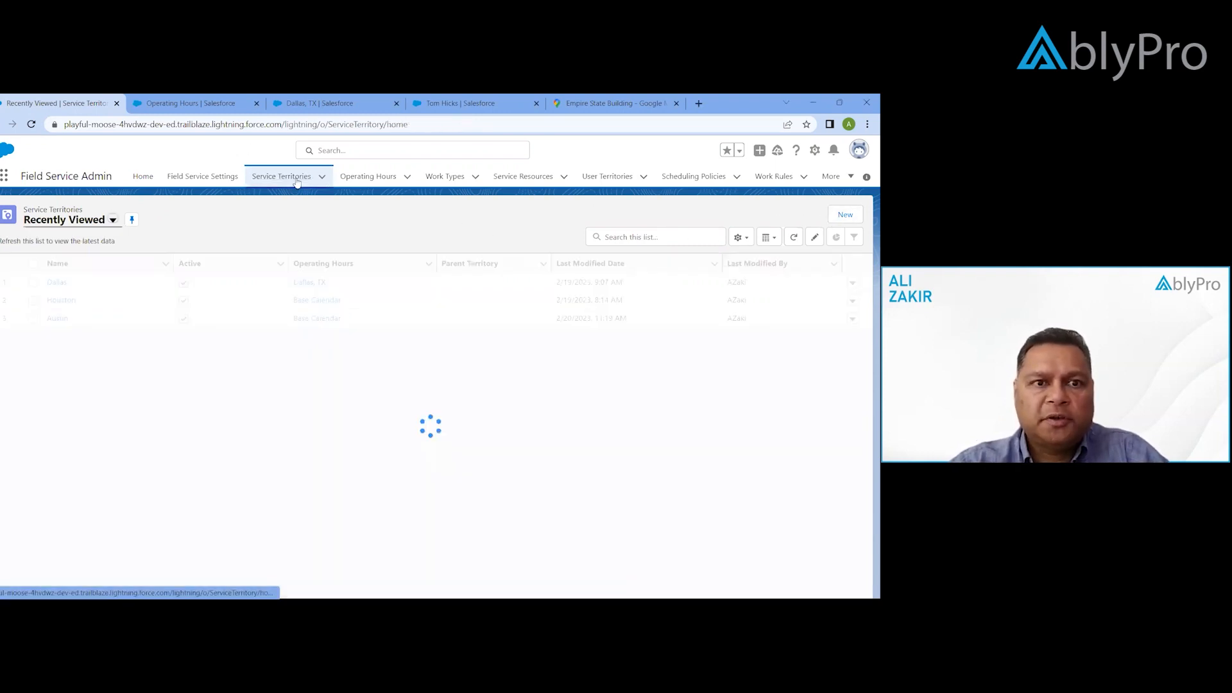
{"action": "left_click", "coordinate": [847, 215]}
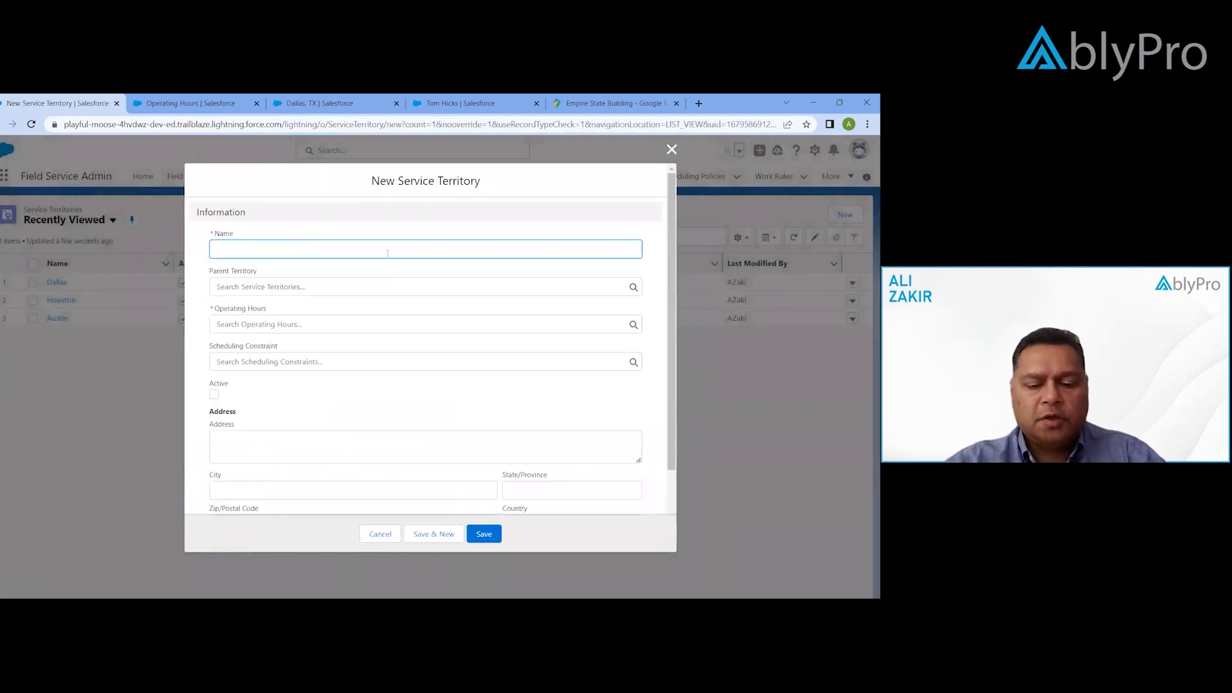
{"action": "type", "text": "NYC"}
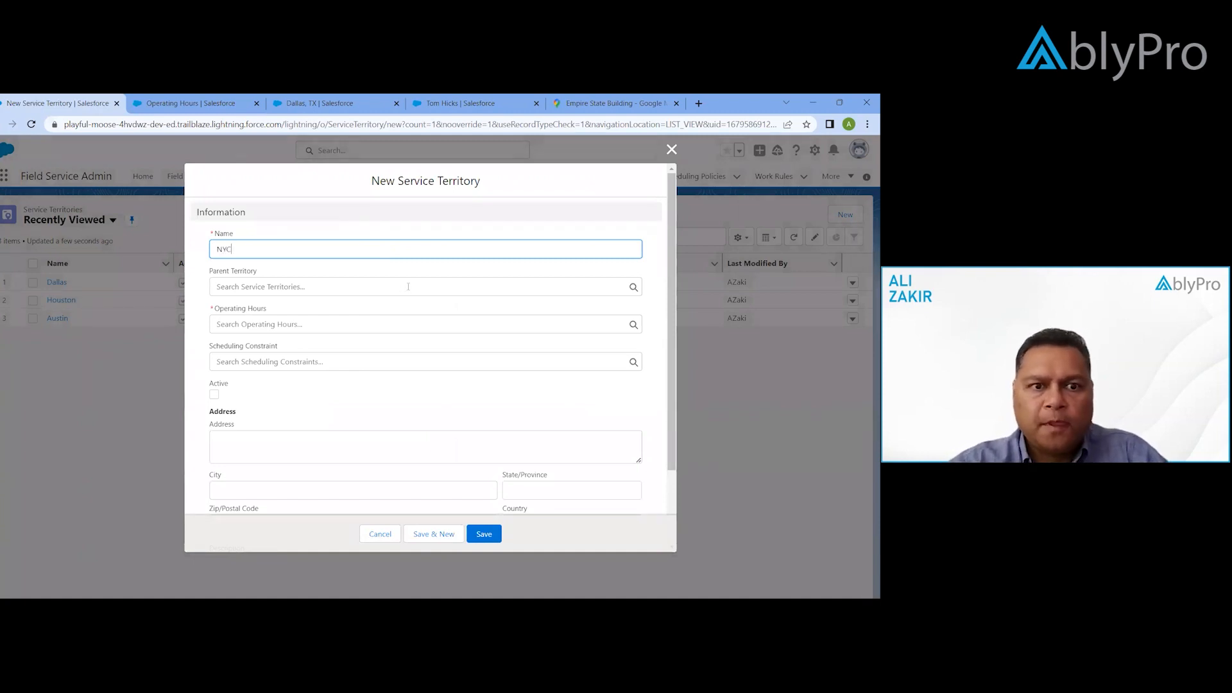
{"action": "left_click", "coordinate": [408, 287]}
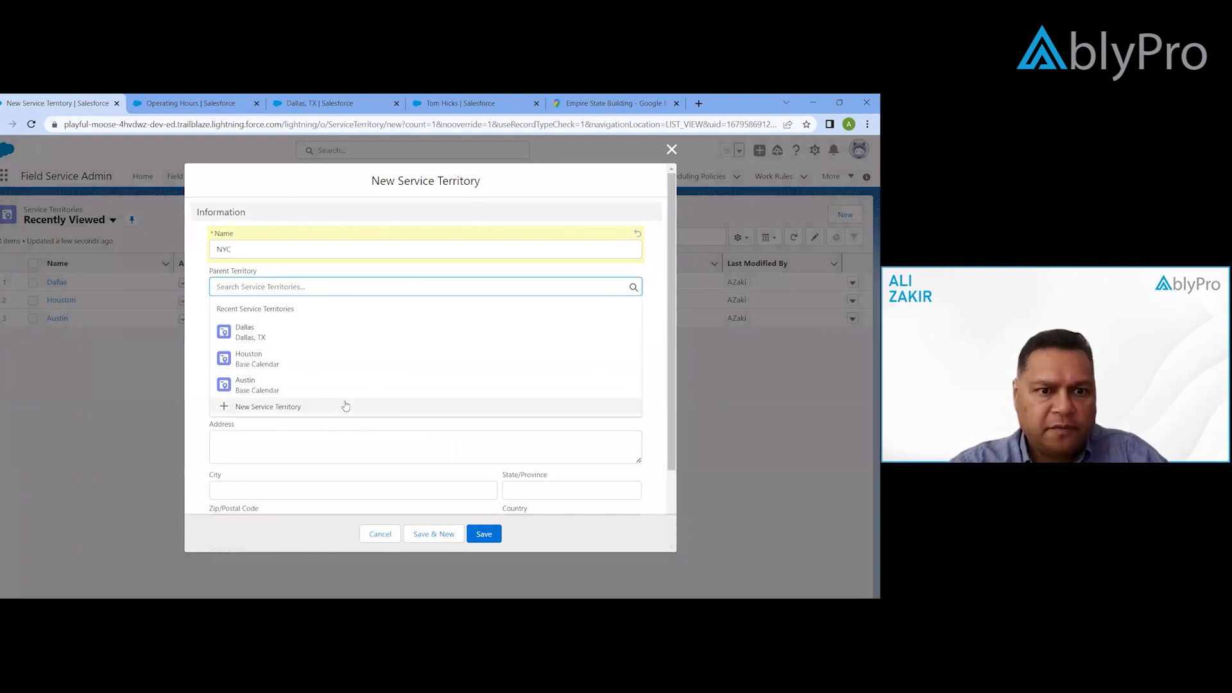
{"action": "left_click", "coordinate": [195, 305]}
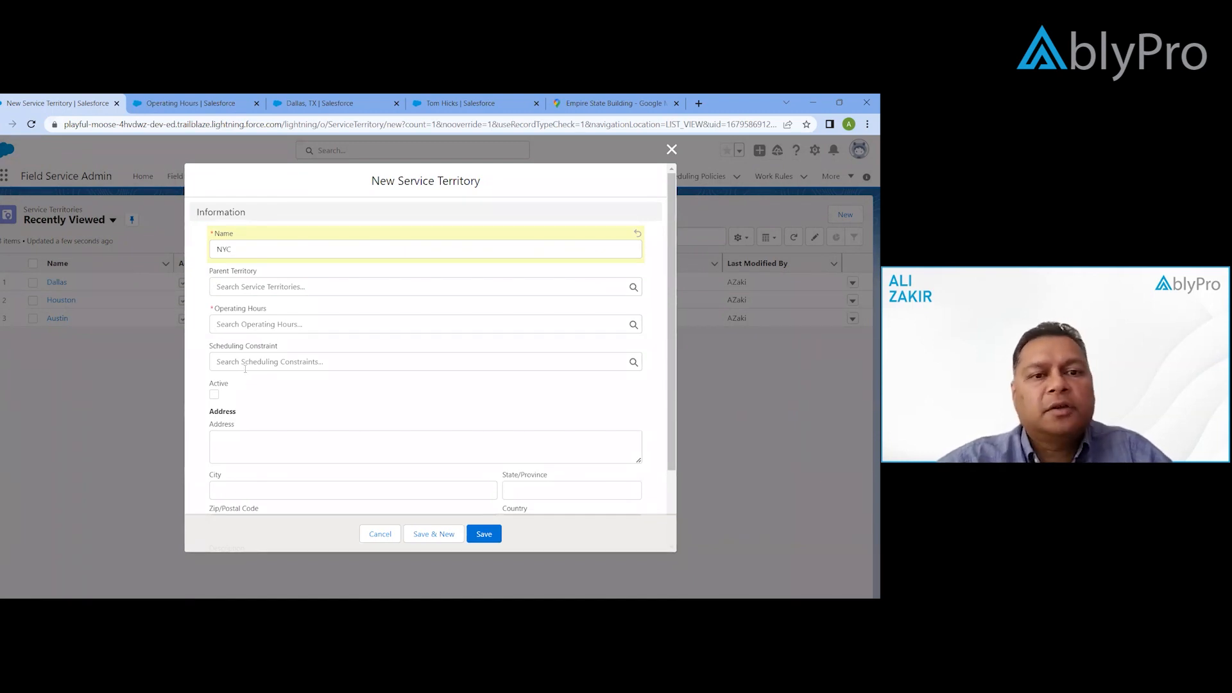
Assign the NYC operating hours to the new service territory and mark it as active
{"action": "left_click", "coordinate": [269, 326]}
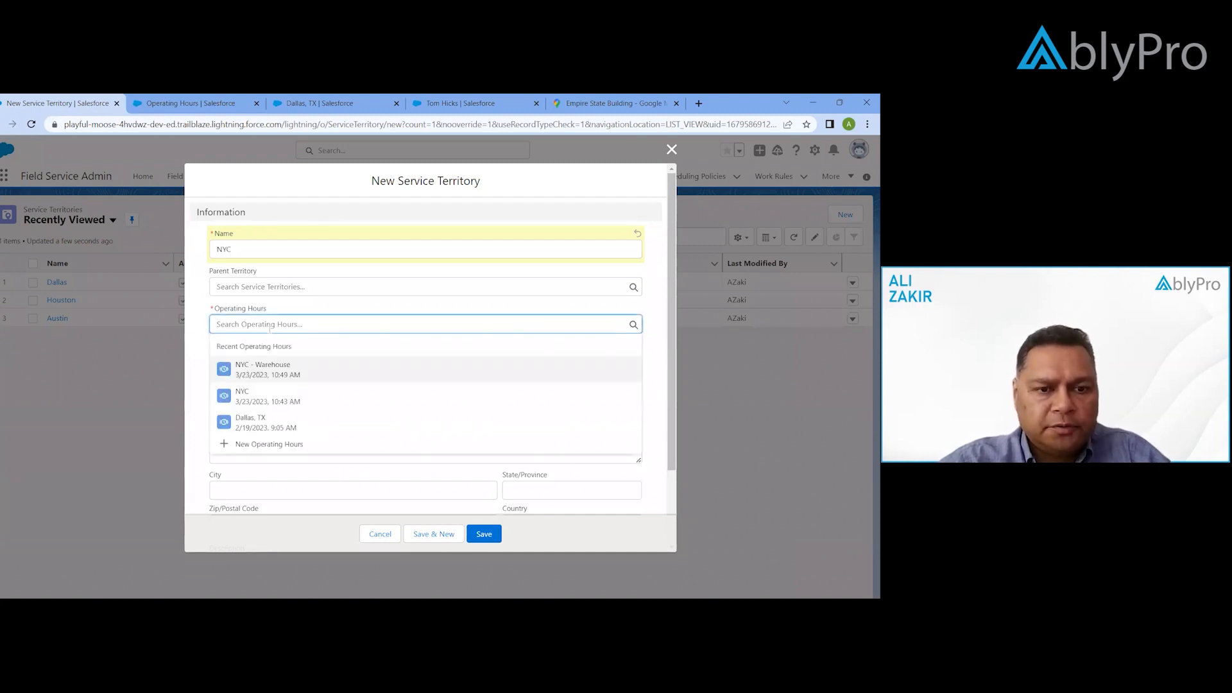
{"action": "left_click", "coordinate": [257, 398]}
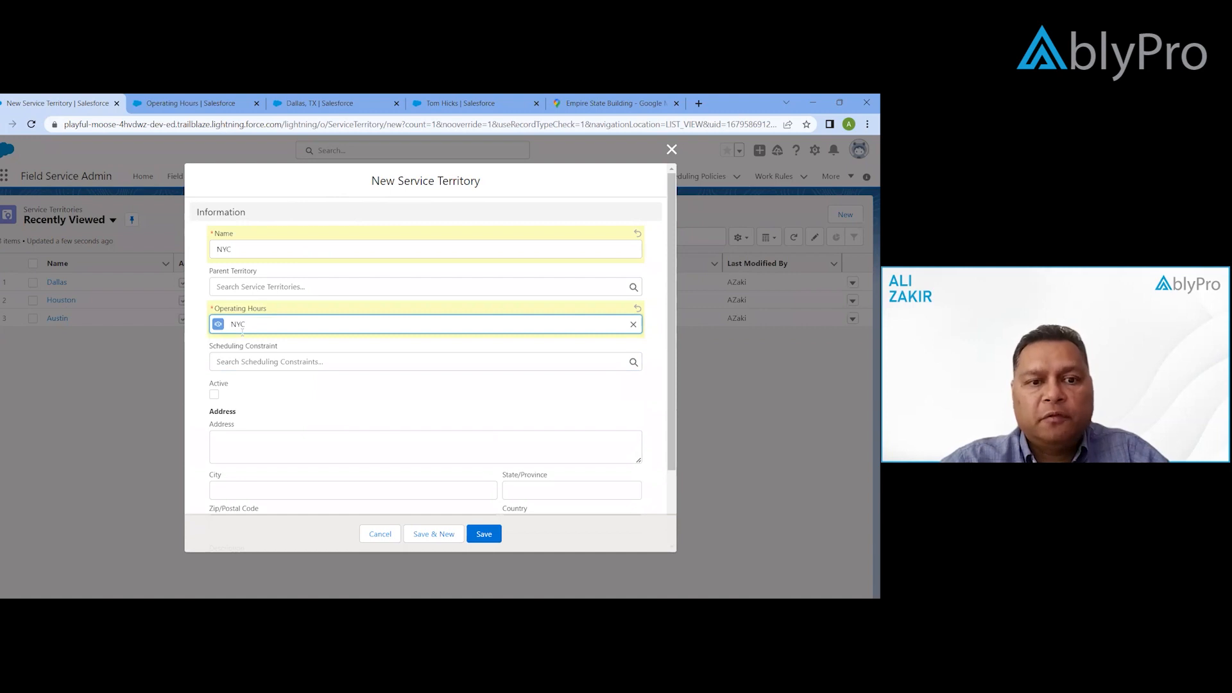
{"action": "scroll", "coordinate": [272, 393], "scroll_direction": "down", "scroll_amount": 2}
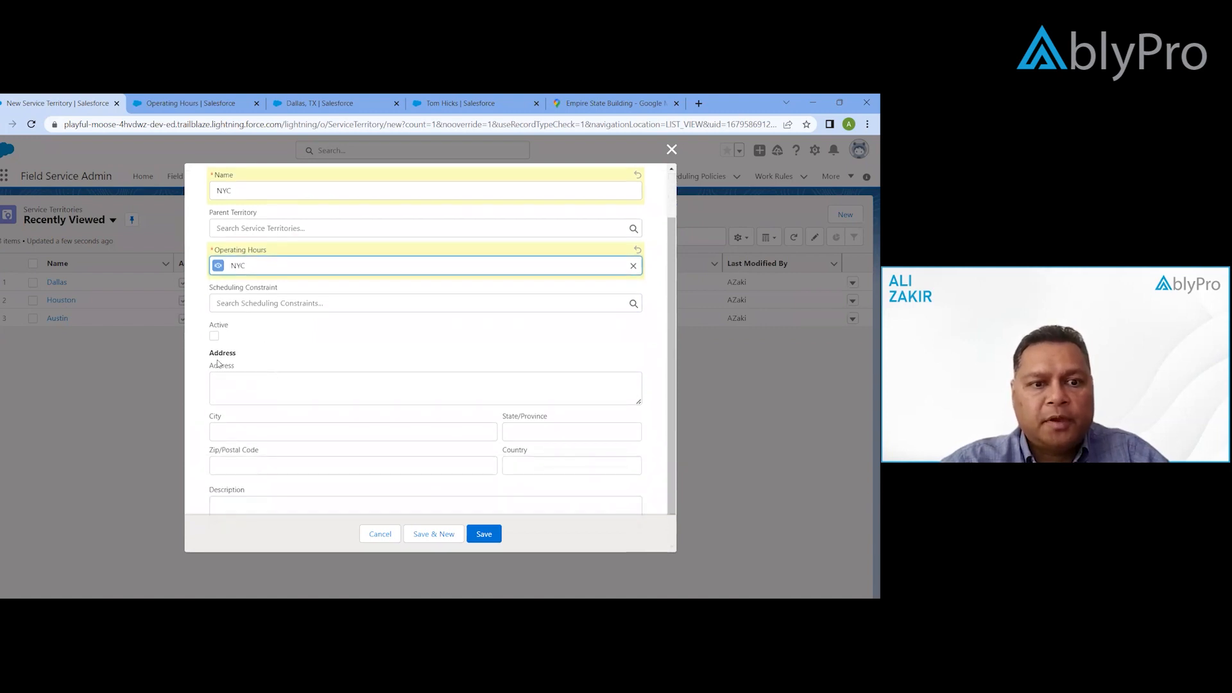
{"action": "left_click", "coordinate": [217, 335]}
Copy the Empire State Building's address from Google Maps, close the Operating Hours setup page, and paste the address into the new territory's address field
{"action": "key", "text": "Tab"}
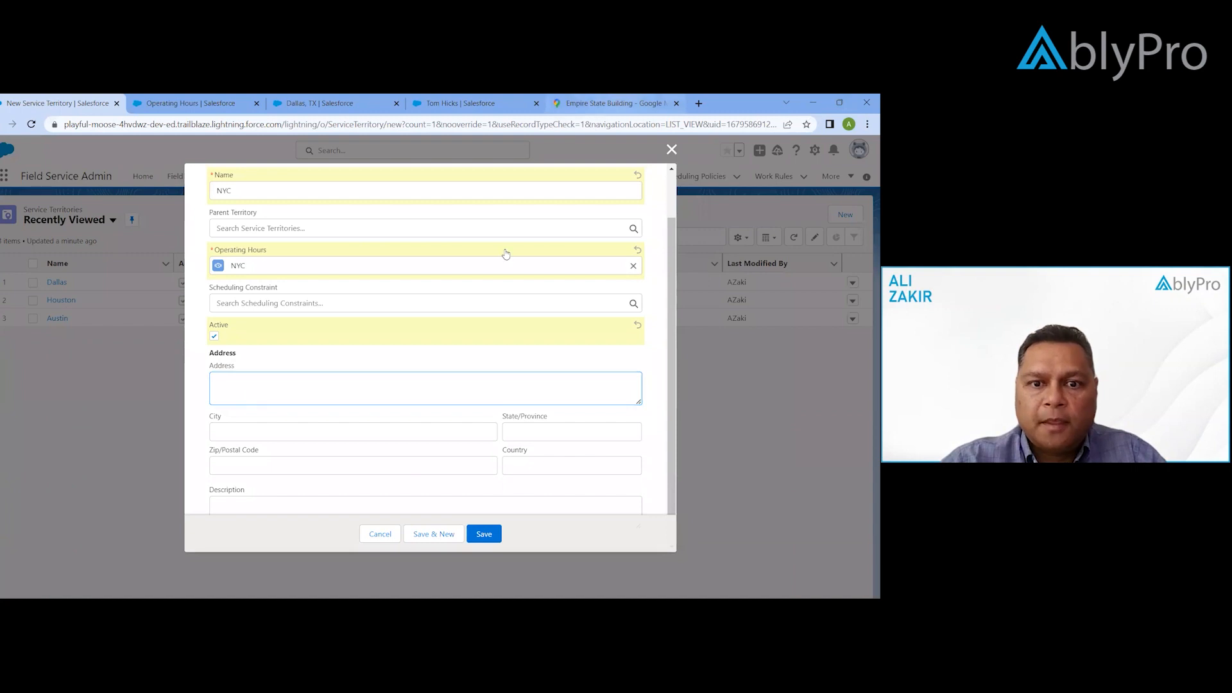
{"action": "key", "text": "ctrl+5"}
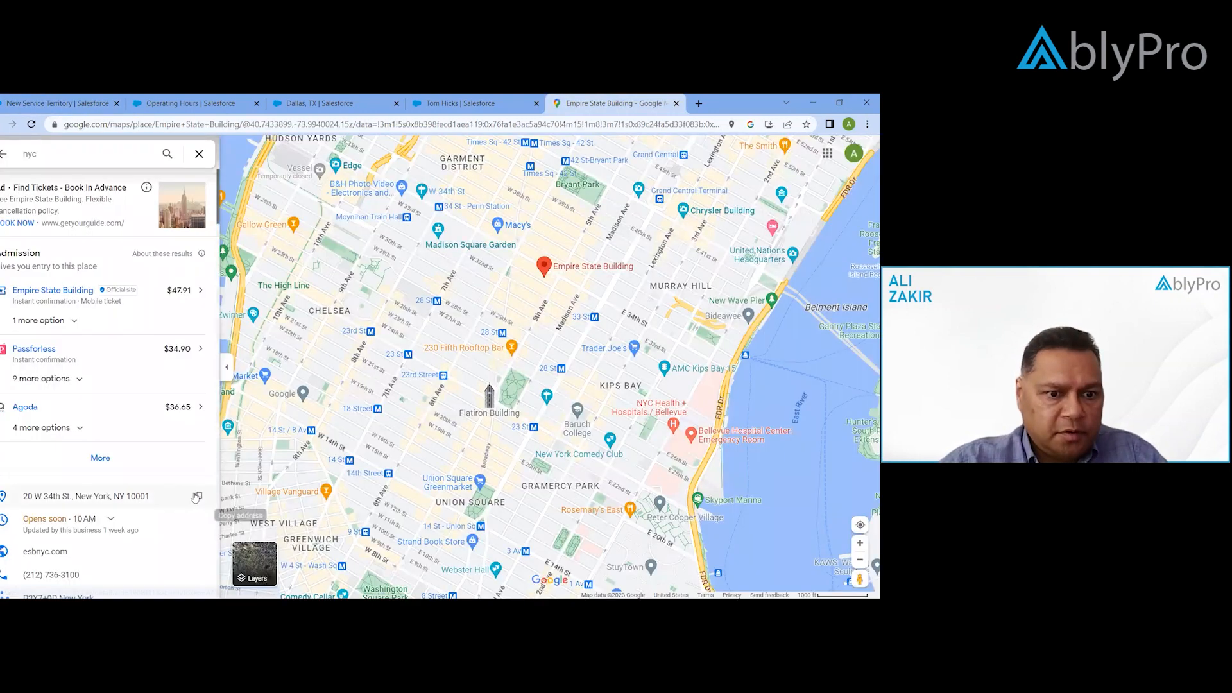
{"action": "left_click", "coordinate": [197, 496]}
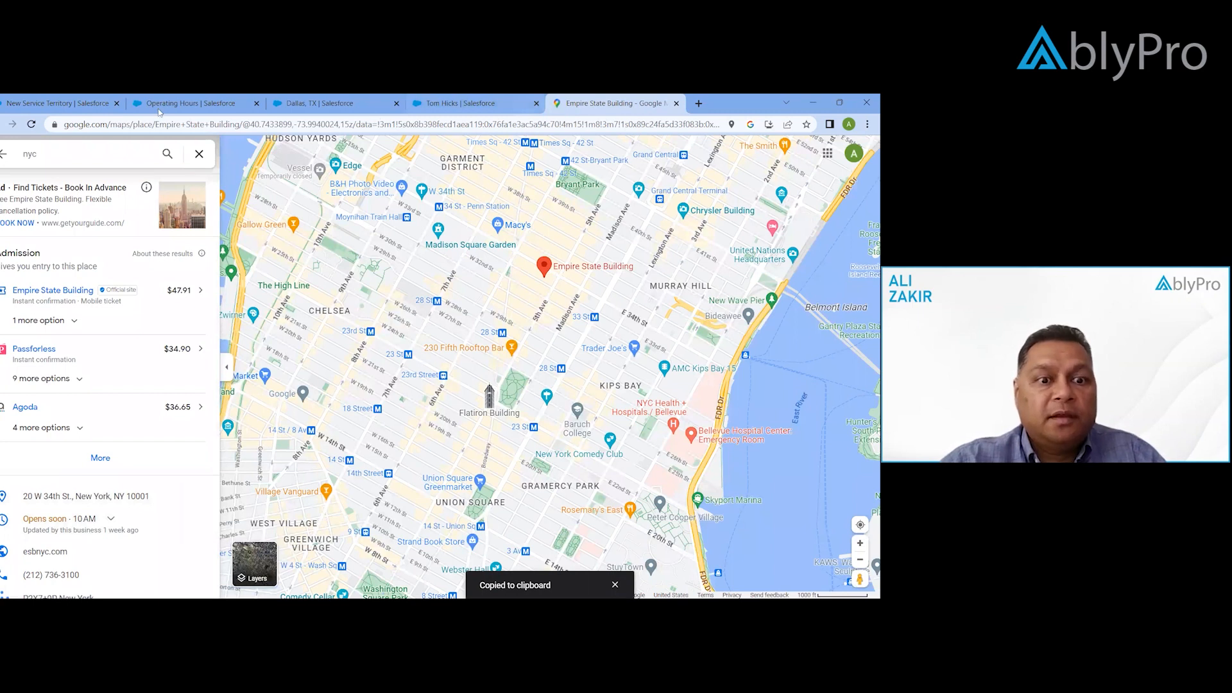
{"action": "left_click", "coordinate": [192, 103]}
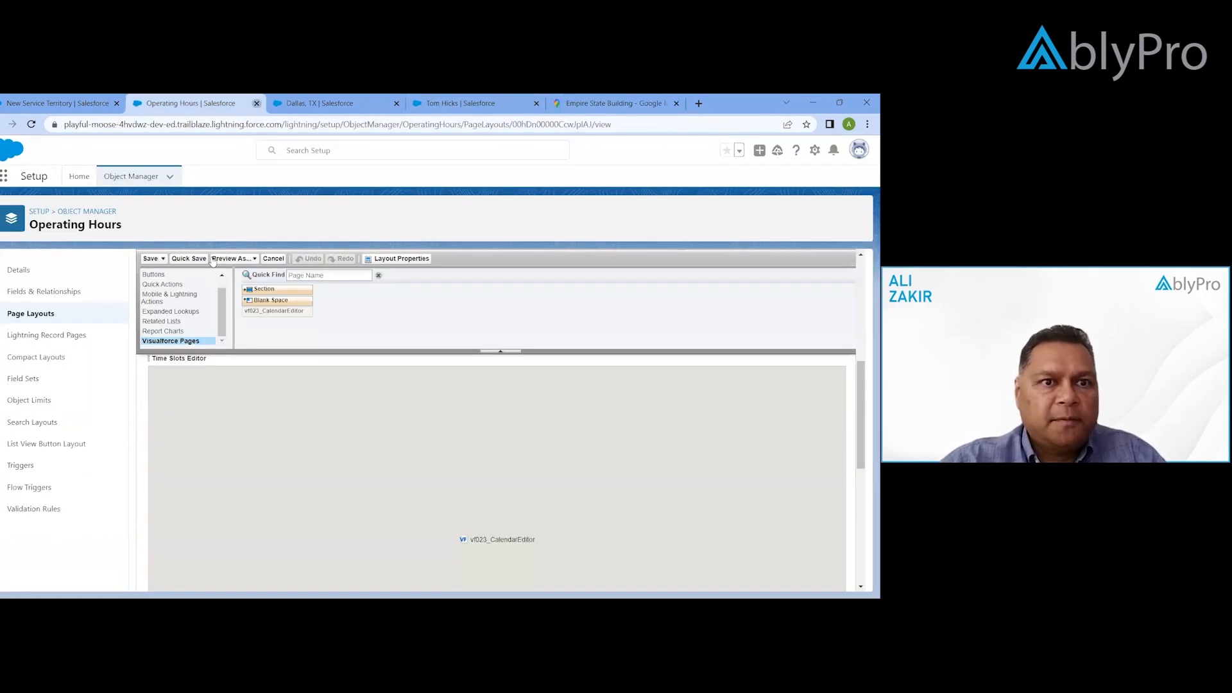
{"action": "left_click", "coordinate": [257, 104]}
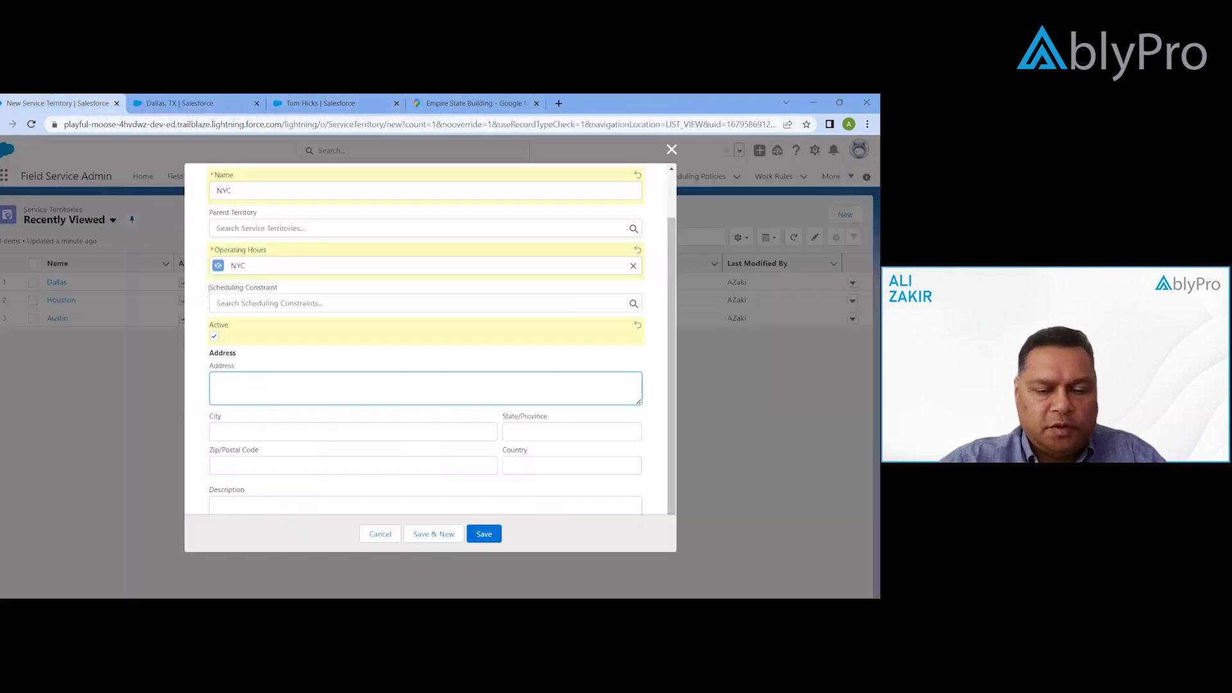
{"action": "right_click", "coordinate": [281, 388]}
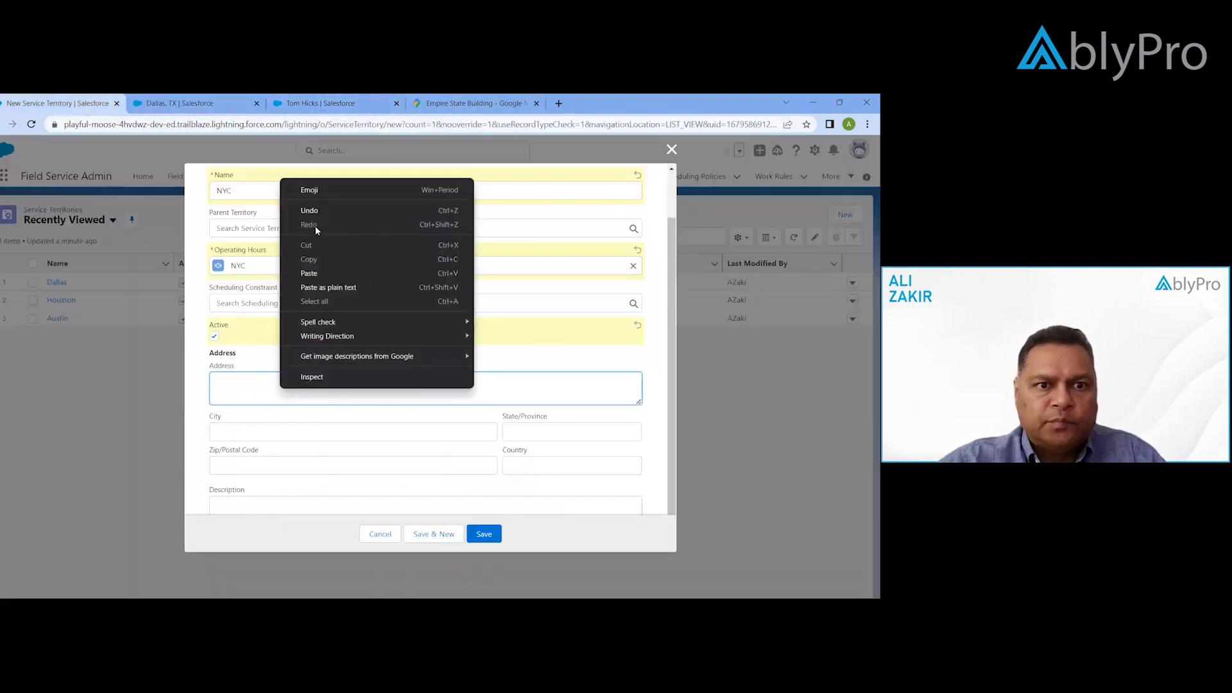
{"action": "left_click", "coordinate": [314, 273]}
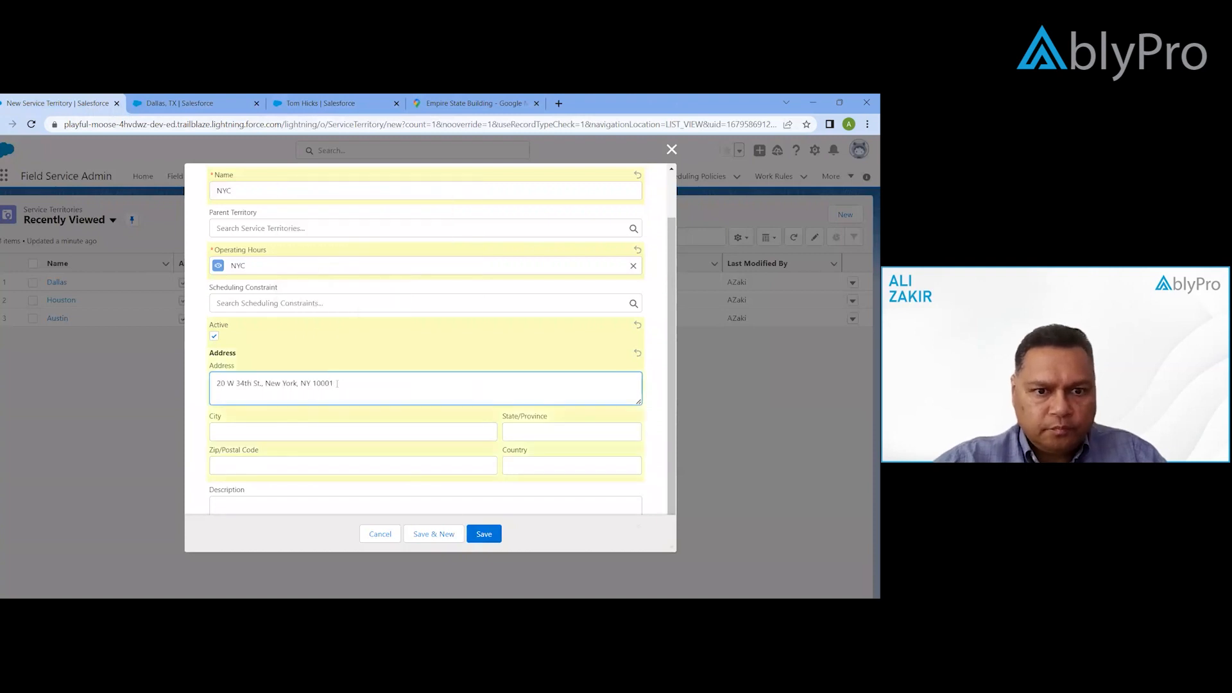
Move the postal code out of the street address into its own field, and delete the city and state from the street address
{"action": "double_click", "coordinate": [322, 383]}
{"action": "left_click_drag", "start_coordinate": [323, 383], "coordinate": [438, 459]}
{"action": "left_click", "coordinate": [279, 383]}
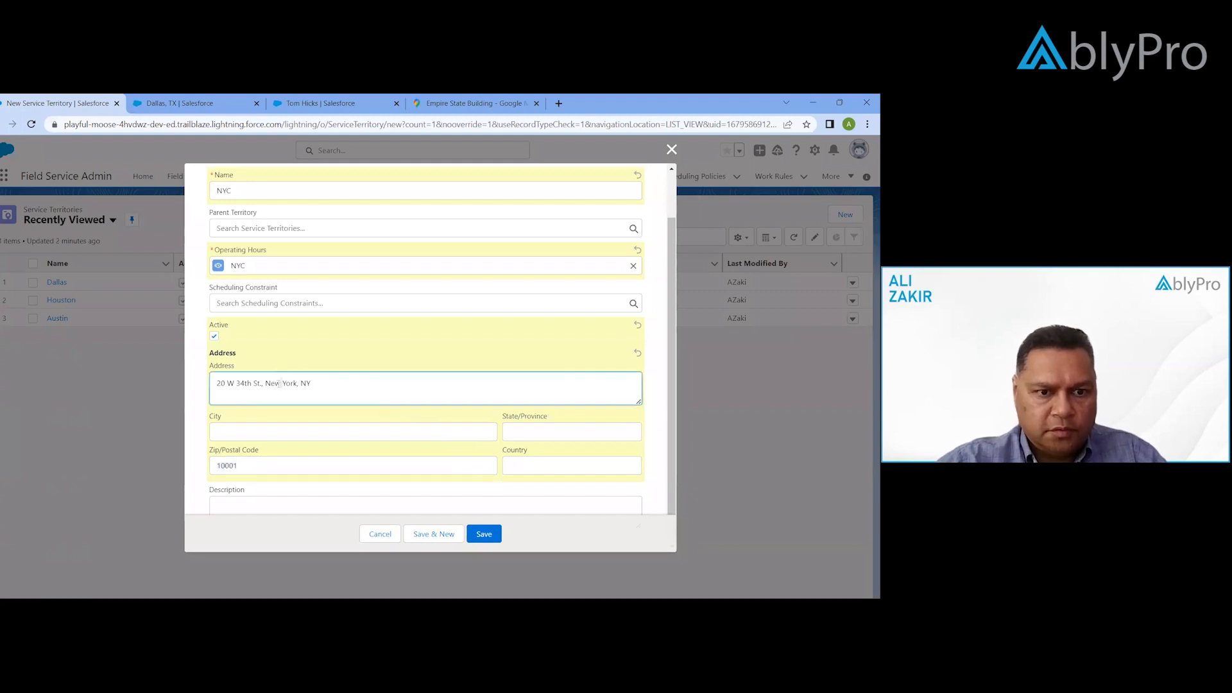
{"action": "double_click", "coordinate": [274, 383]}
{"action": "mouse_move", "coordinate": [274, 383]}
{"action": "left_mouse_down"}
{"action": "mouse_move", "coordinate": [305, 383]}
{"action": "mouse_move", "coordinate": [288, 383]}
{"action": "left_mouse_up"}
{"action": "left_click", "coordinate": [320, 382]}
{"action": "key", "text": "BackSpace"}
{"action": "key", "text": "BackSpace"}
{"action": "key", "text": "BackSpace"}
{"action": "key", "text": "BackSpace"}
{"action": "key", "text": "BackSpace"}
{"action": "key", "text": "BackSpace"}
{"action": "key", "text": "BackSpace"}
{"action": "key", "text": "BackSpace"}
{"action": "key", "text": "BackSpace"}
{"action": "key", "text": "BackSpace"}
{"action": "key", "text": "BackSpace"}
{"action": "key", "text": "BackSpace"}
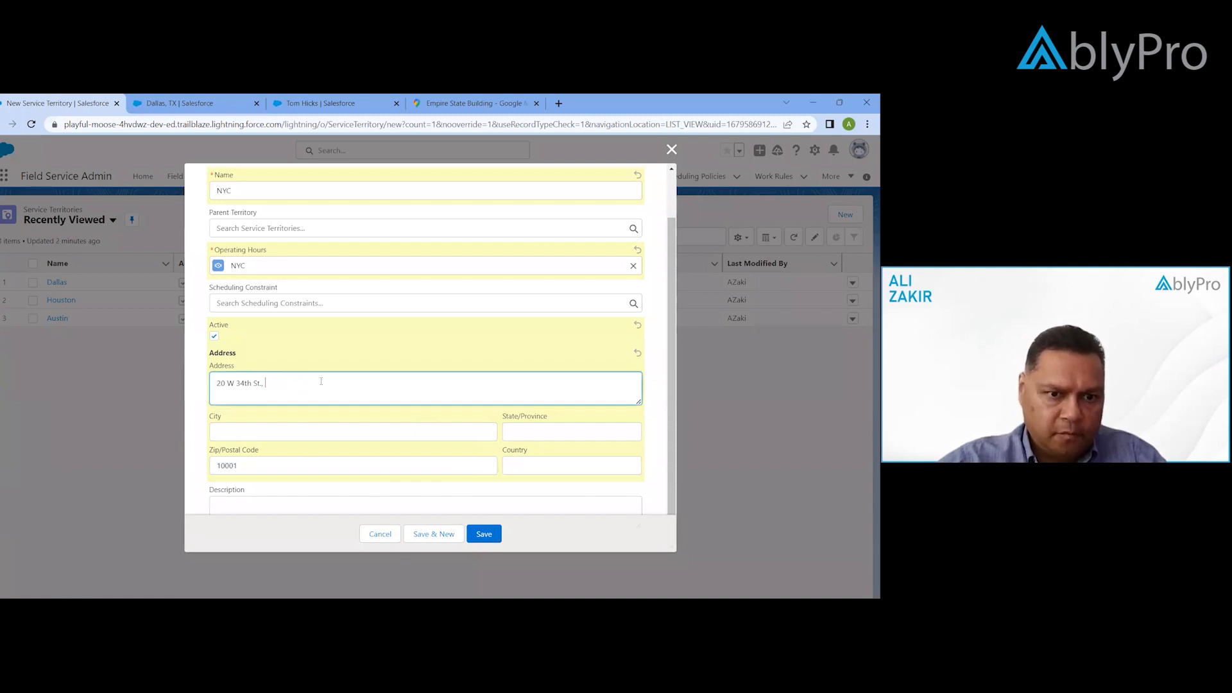
Enter New York as the city and NY as the state, and save the NYC service territory
{"action": "left_click", "coordinate": [321, 428]}
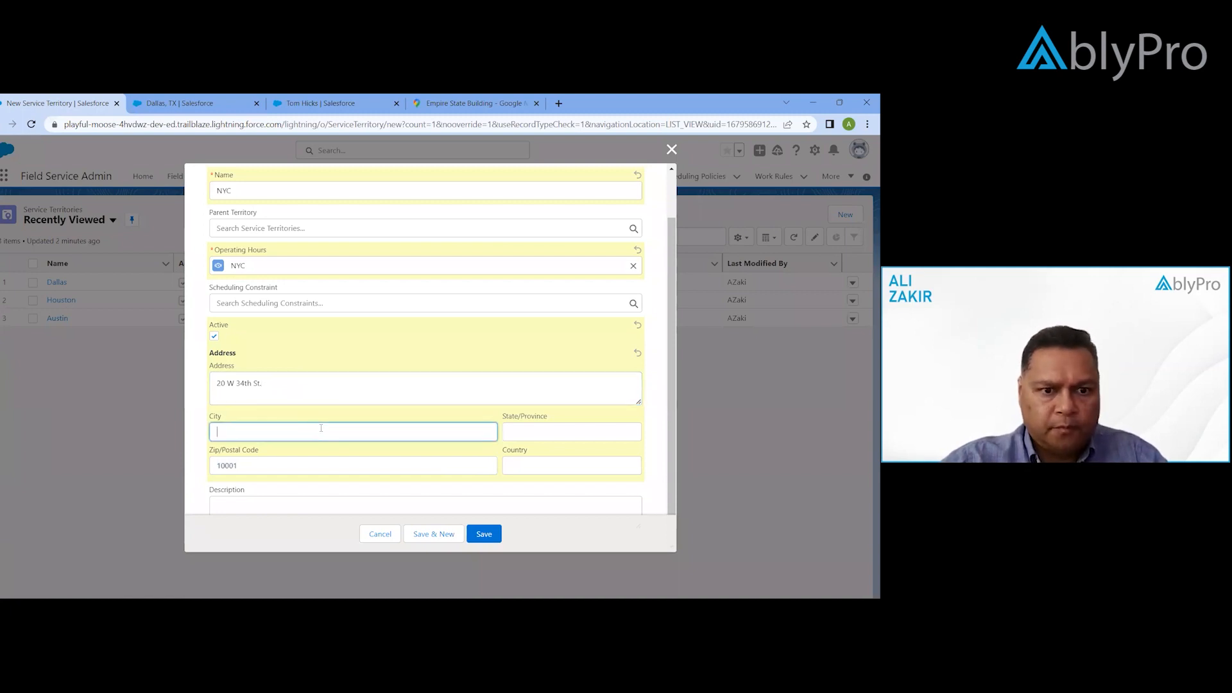
{"action": "type", "text": "New"}
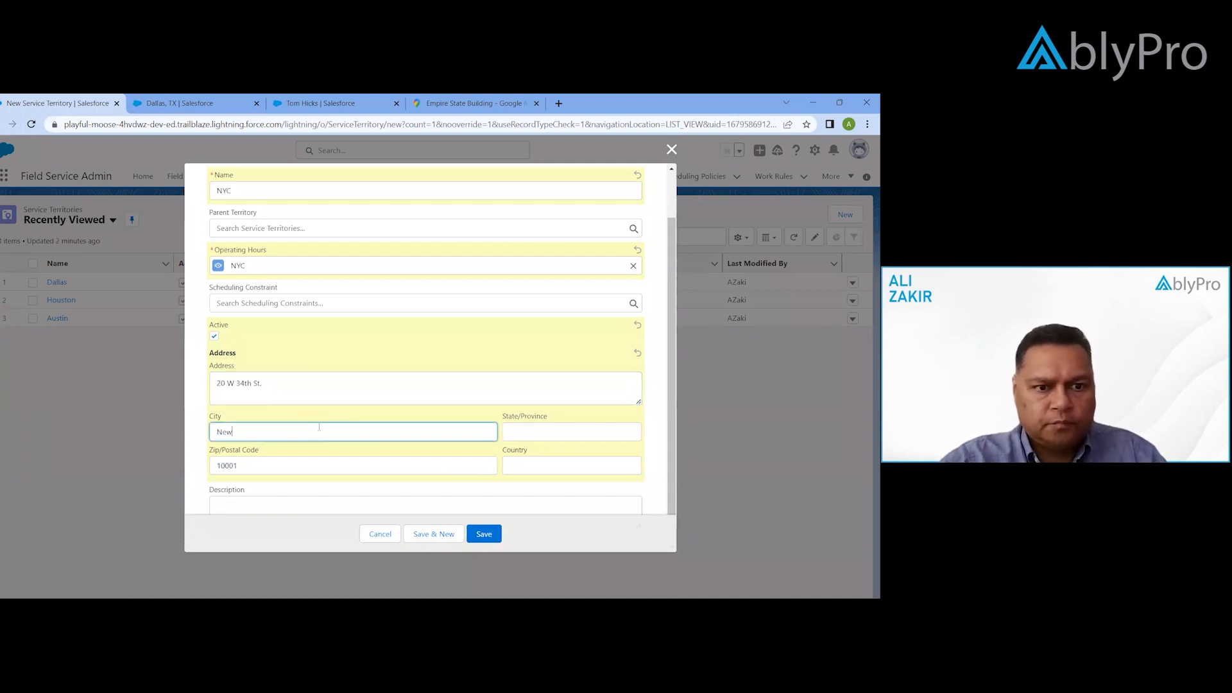
{"action": "type", "text": " Yor"}
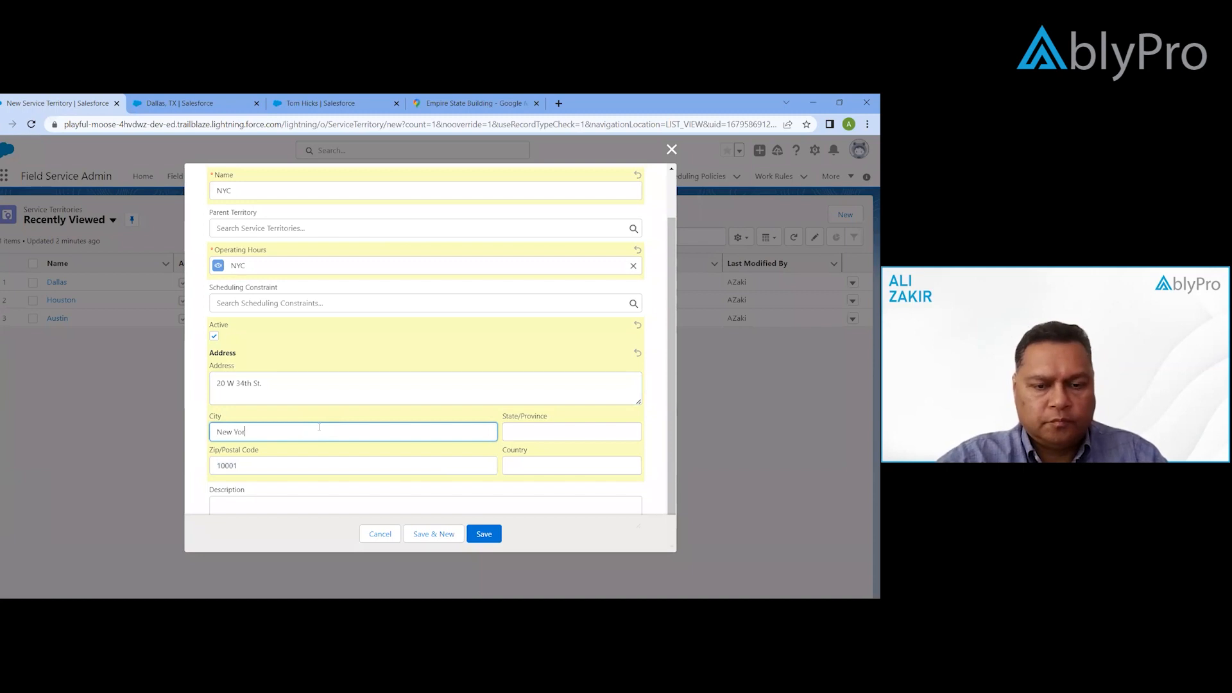
{"action": "type", "text": "k"}
{"action": "left_click", "coordinate": [538, 430]}
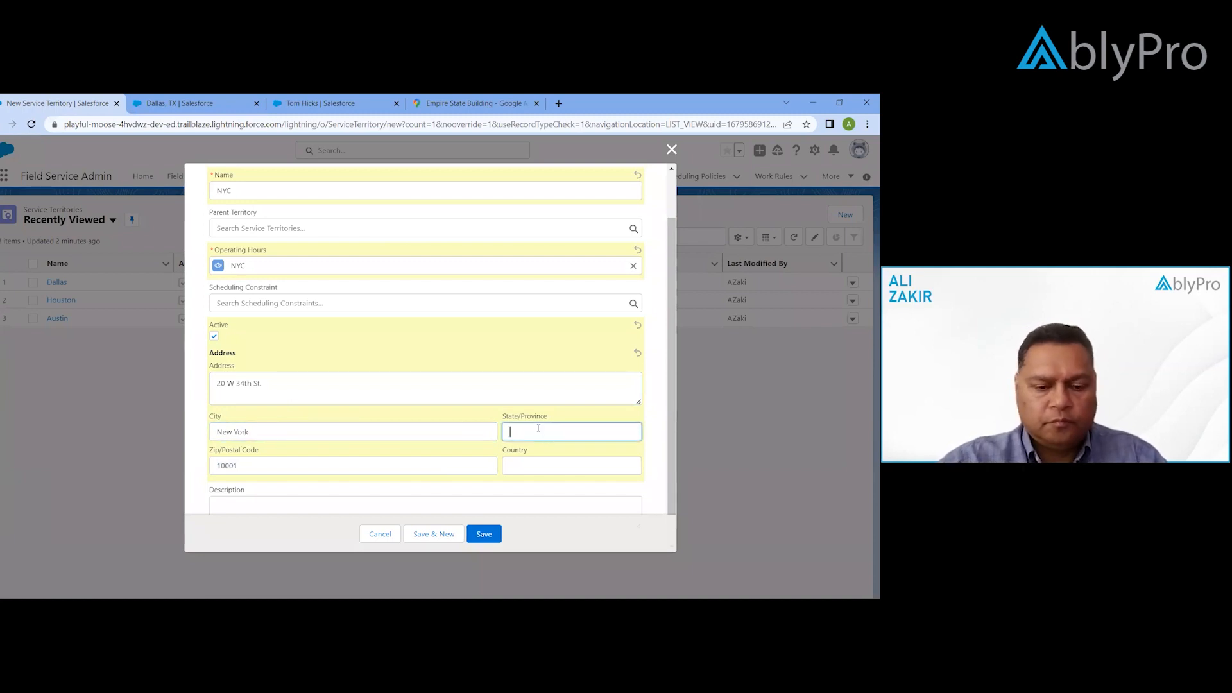
{"action": "type", "text": "NY"}
{"action": "scroll", "coordinate": [484, 432], "scroll_direction": "down", "scroll_amount": 1}
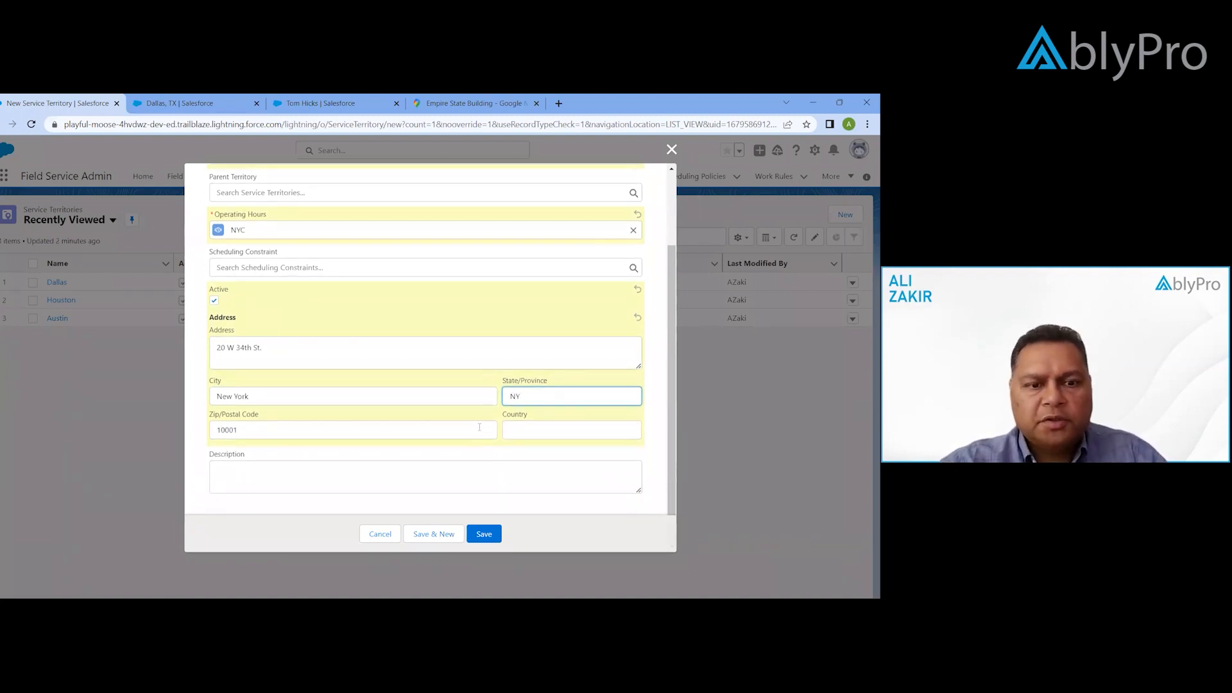
{"action": "scroll", "coordinate": [475, 425], "scroll_direction": "up", "scroll_amount": 3}
{"action": "scroll", "coordinate": [474, 425], "scroll_direction": "down", "scroll_amount": 3}
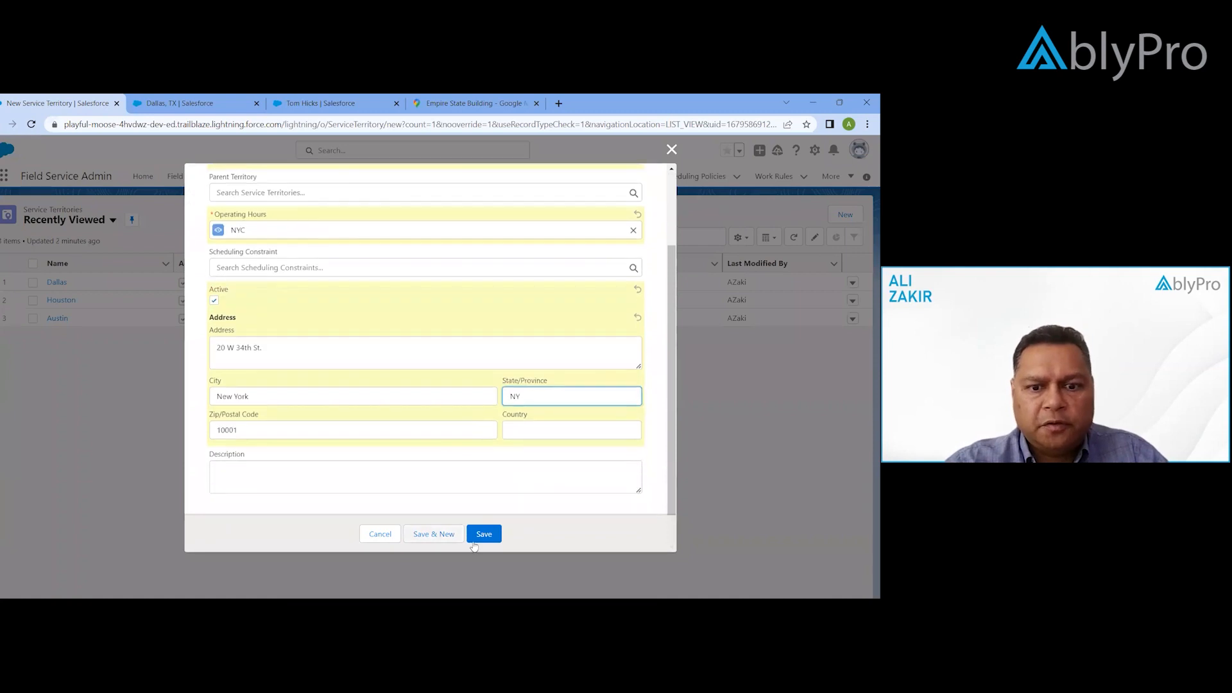
{"action": "left_click", "coordinate": [486, 535]}
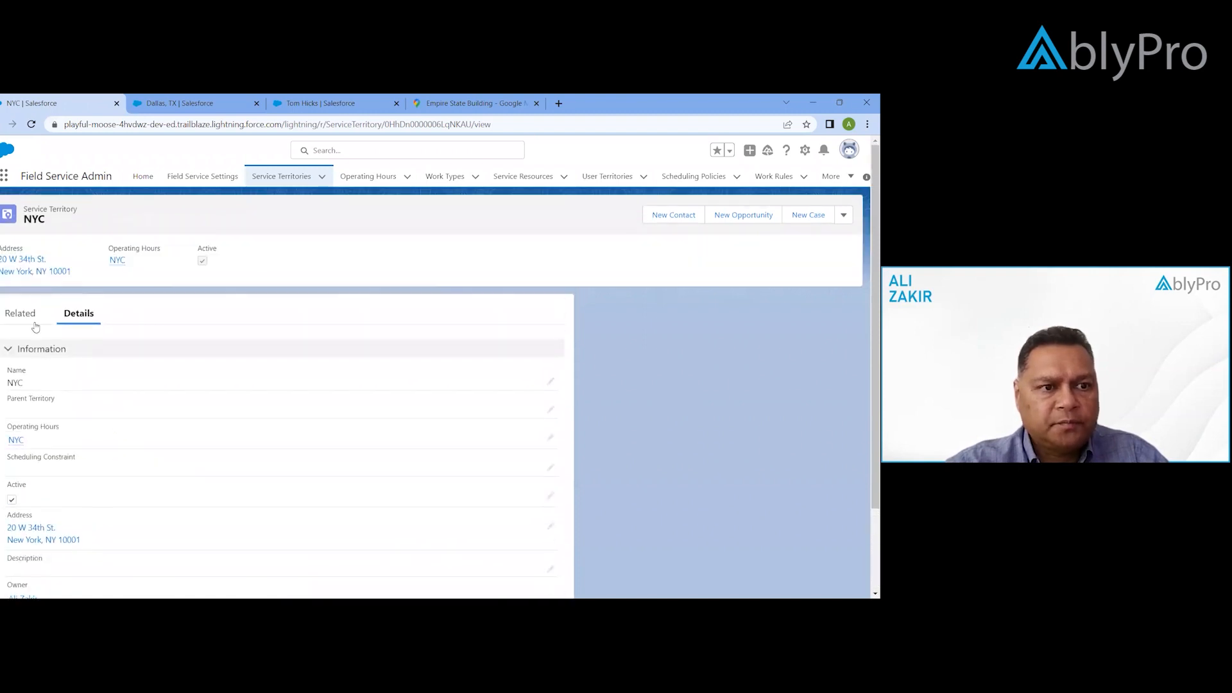
Start a new service territory member from the NYC territory's related records and select the existing service resource for it
{"action": "left_click", "coordinate": [29, 323]}
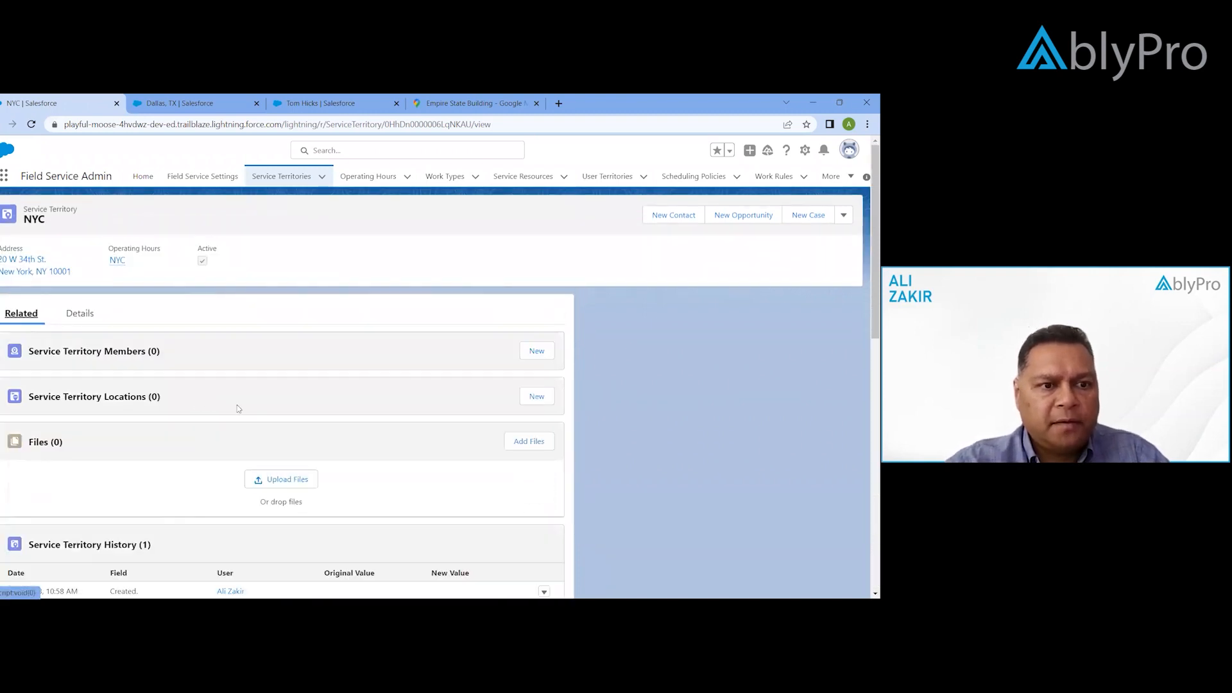
{"action": "scroll", "coordinate": [237, 412], "scroll_direction": "down", "scroll_amount": 1}
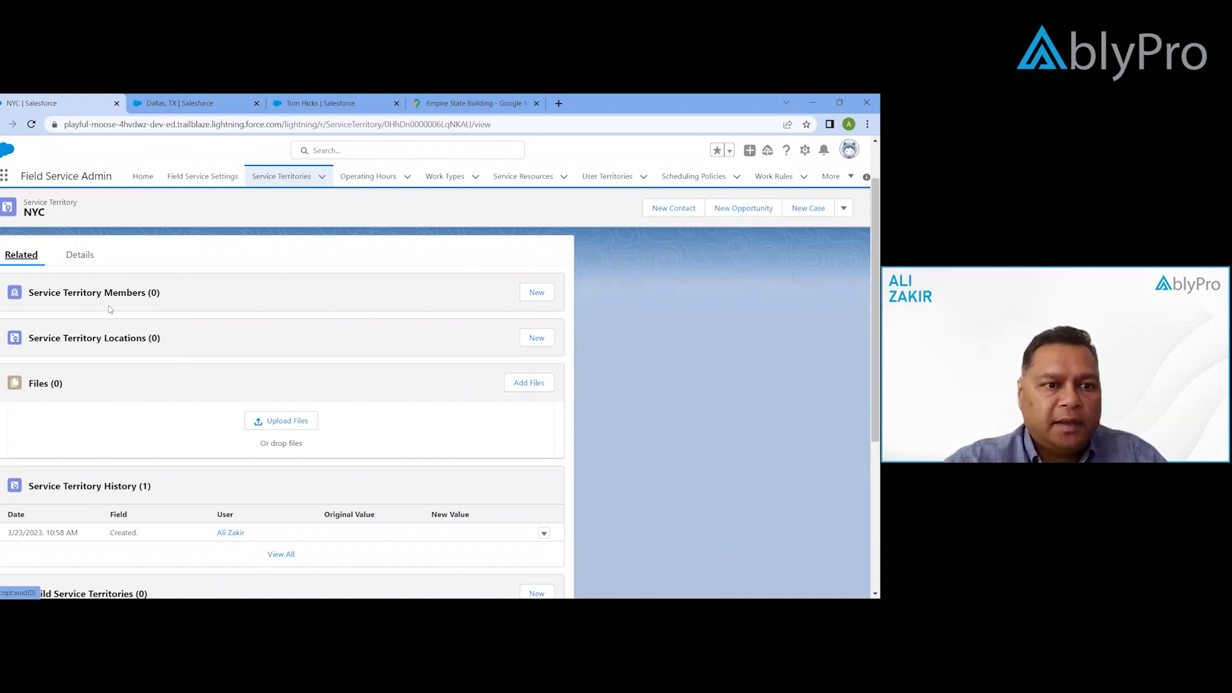
{"action": "scroll", "coordinate": [114, 359], "scroll_direction": "down", "scroll_amount": 1}
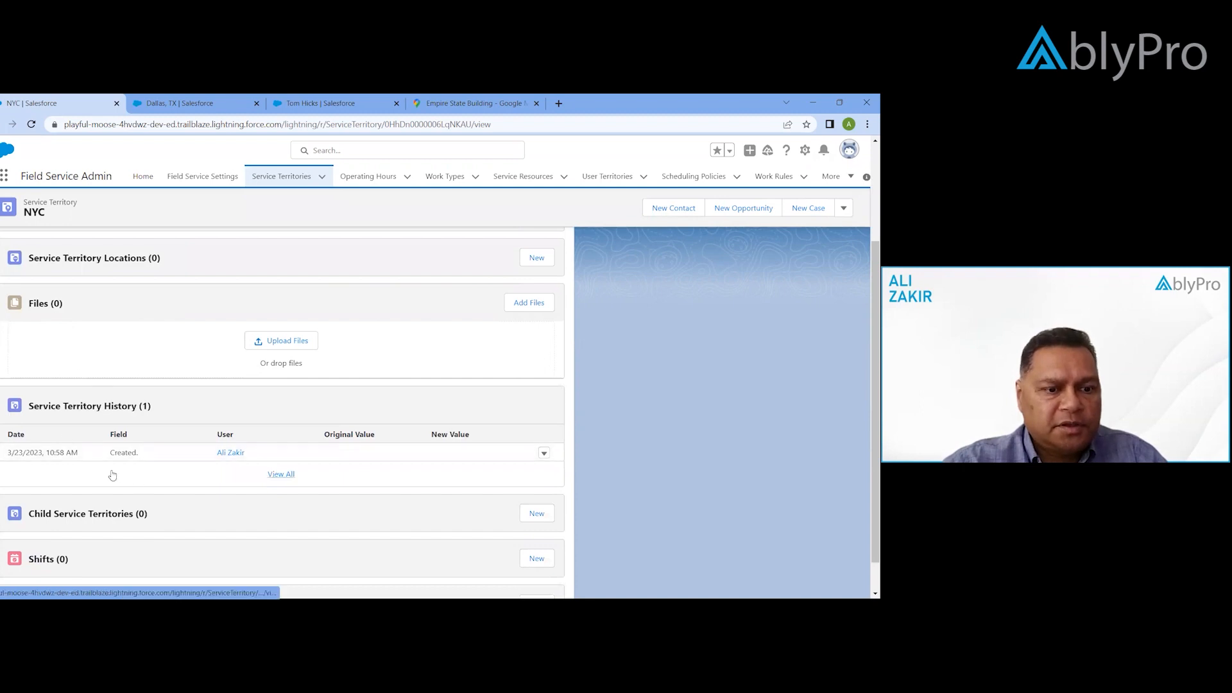
{"action": "scroll", "coordinate": [159, 505], "scroll_direction": "up", "scroll_amount": 1}
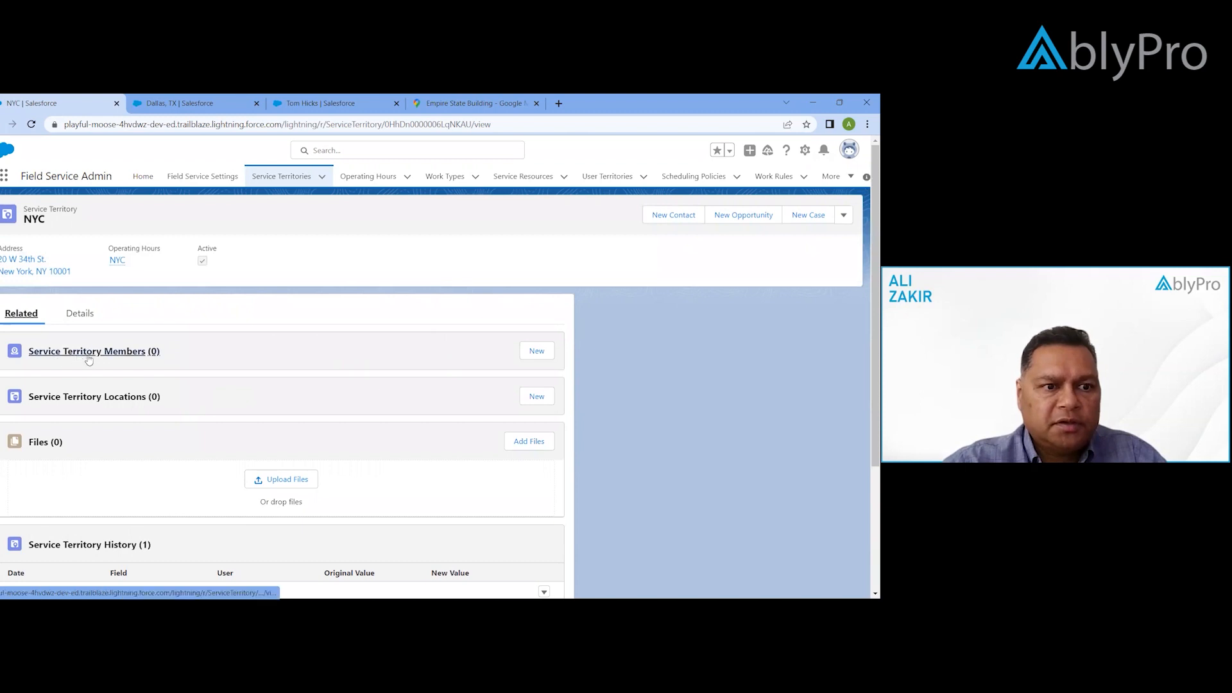
{"action": "left_click", "coordinate": [550, 358]}
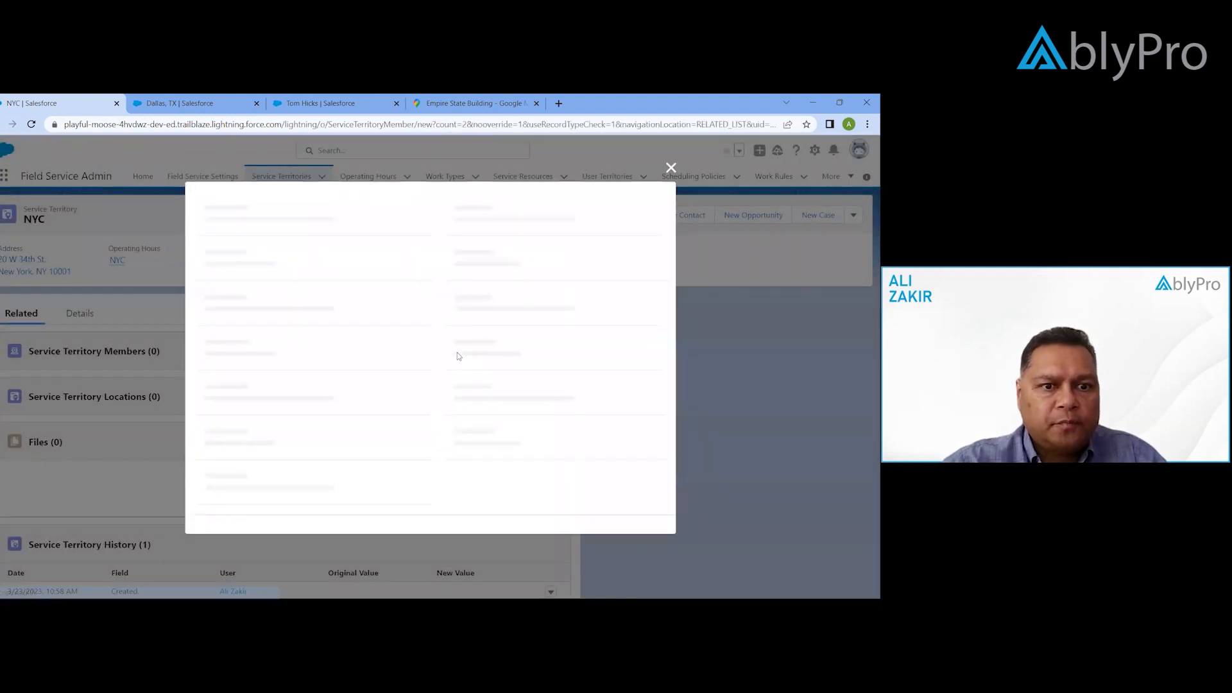
{"action": "left_click", "coordinate": [345, 292]}
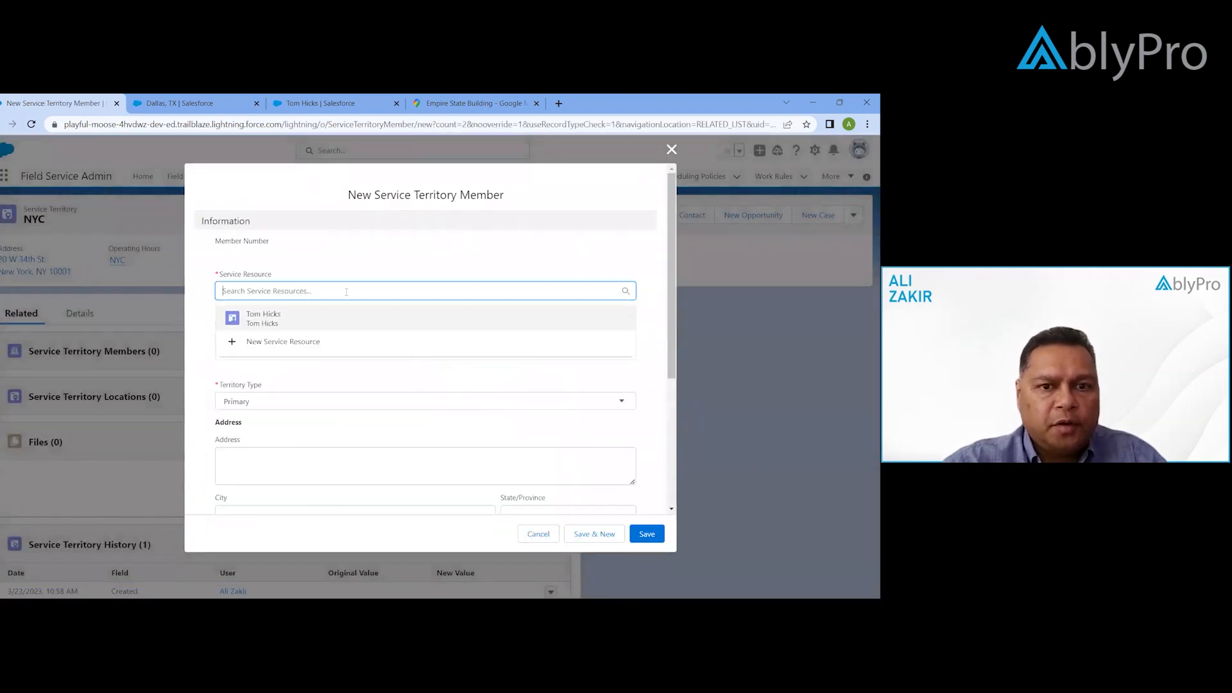
{"action": "left_click", "coordinate": [274, 318]}
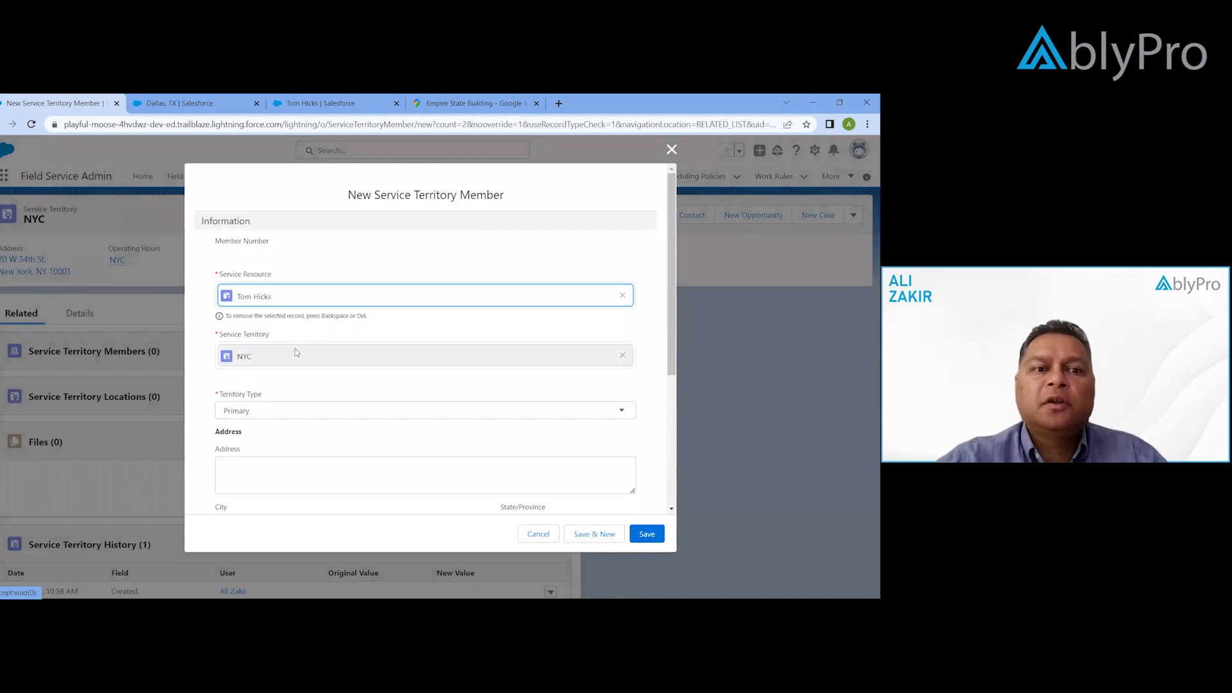
{"action": "scroll", "coordinate": [317, 425], "scroll_direction": "down", "scroll_amount": 1}
{"action": "left_click", "coordinate": [313, 424]}
{"action": "scroll", "coordinate": [315, 425], "scroll_direction": "up", "scroll_amount": 1}
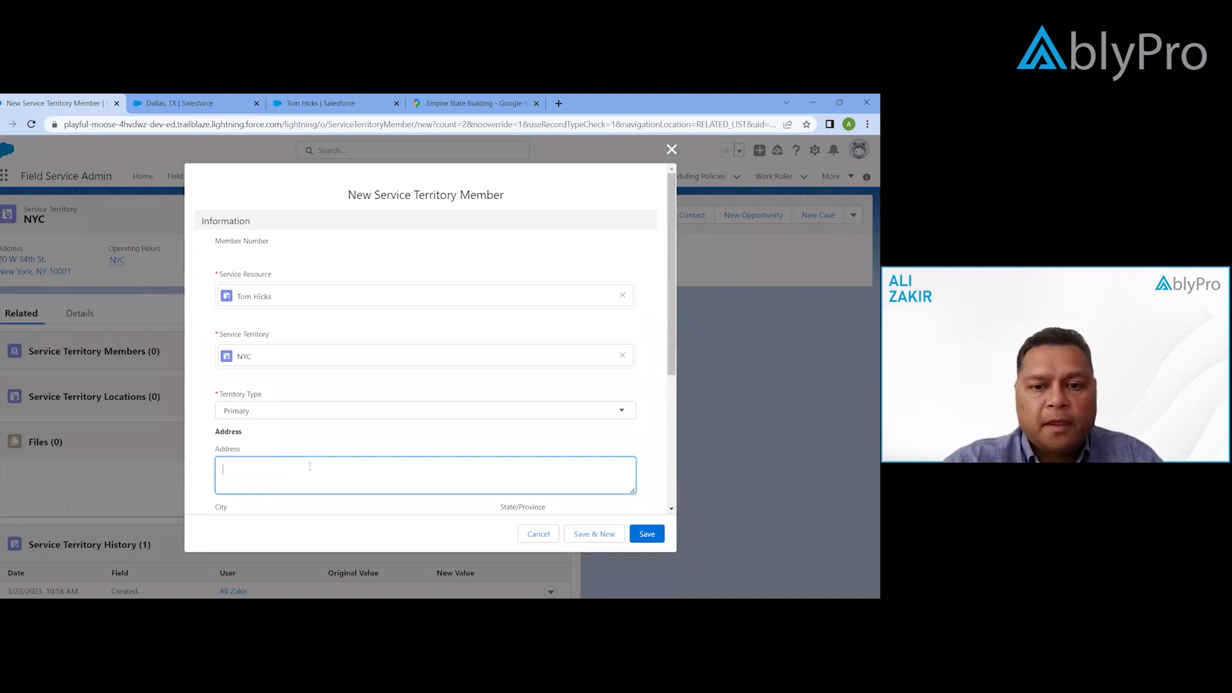
{"action": "scroll", "coordinate": [310, 467], "scroll_direction": "down", "scroll_amount": 2}
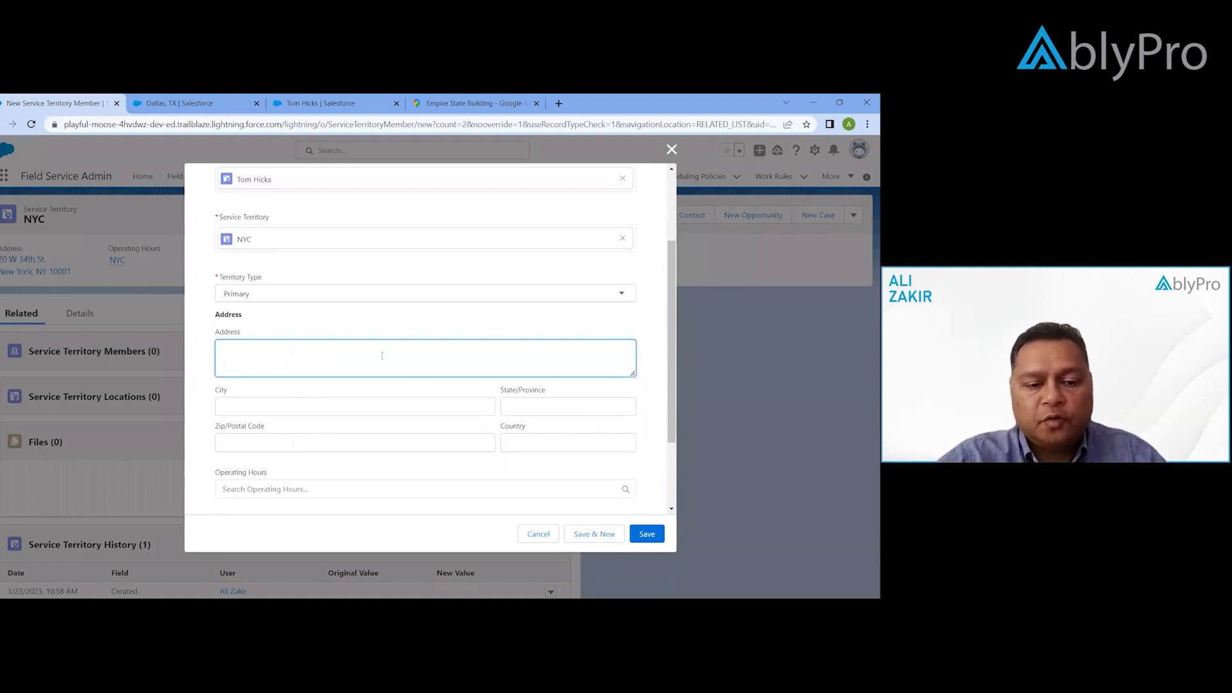
{"action": "type", "text": "34"}
{"action": "type", "text": " Mian"}
{"action": "key", "text": "BackSpace"}
{"action": "key", "text": "BackSpace"}
{"action": "type", "text": "ain St."}
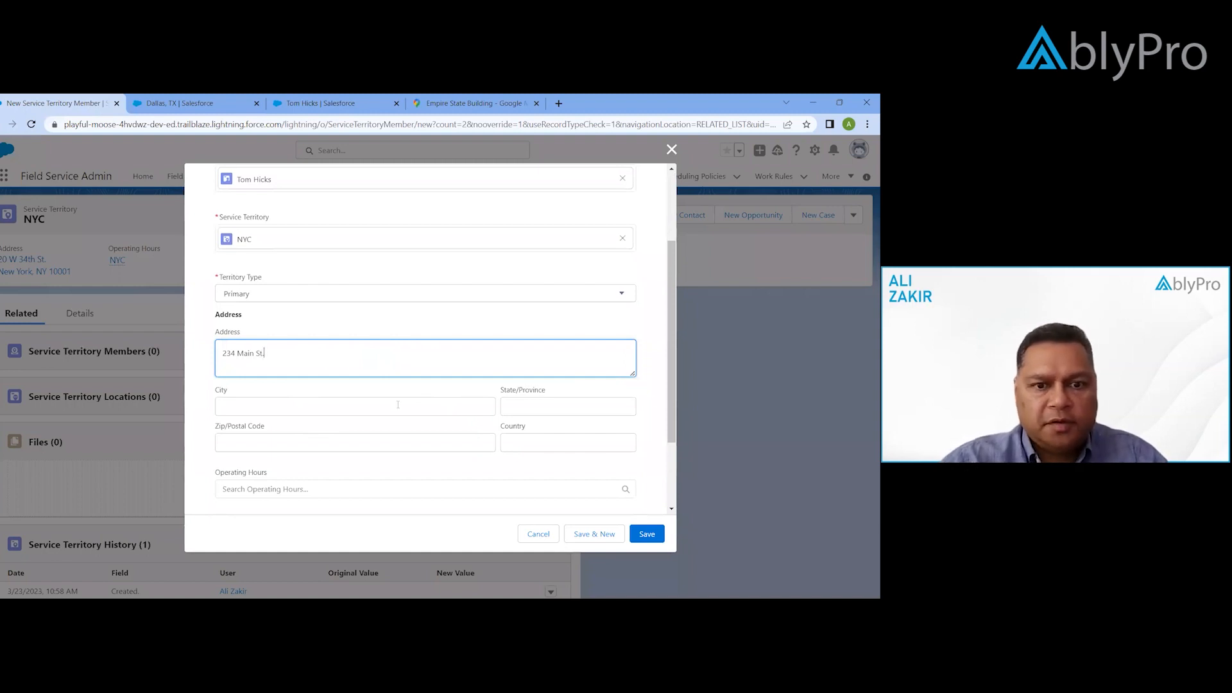
{"action": "left_click", "coordinate": [399, 405]}
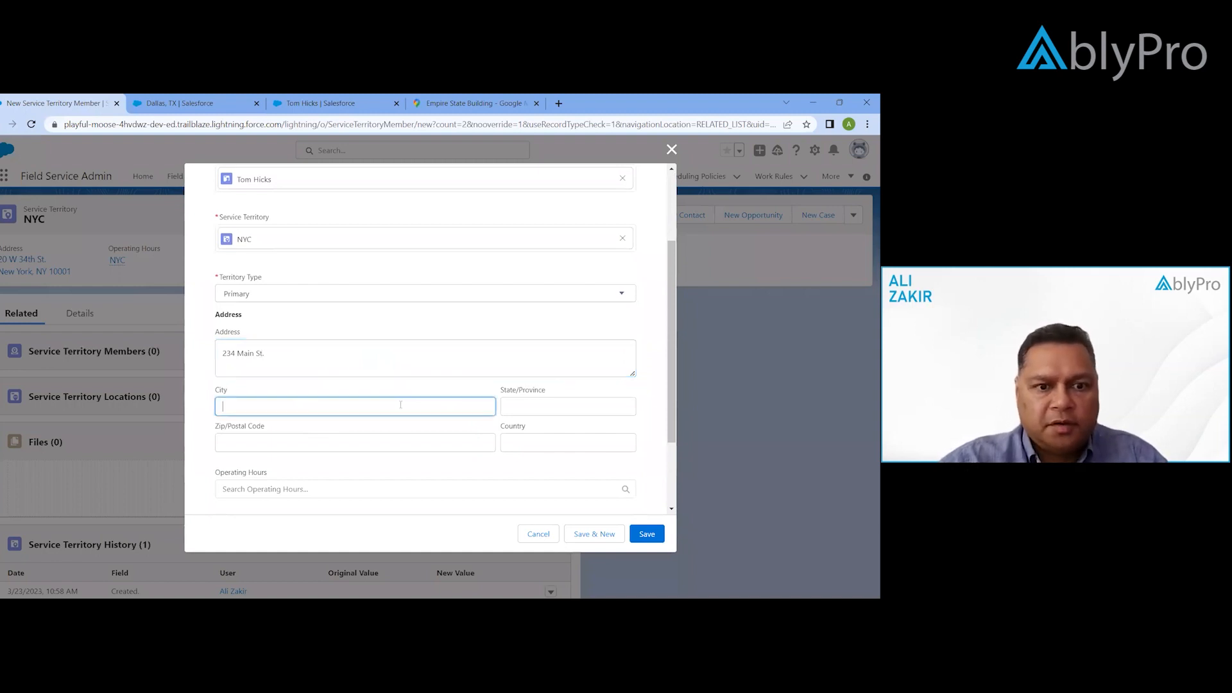
{"action": "left_click_drag", "start_coordinate": [301, 357], "coordinate": [206, 357]}
{"action": "key", "text": "BackSpace"}
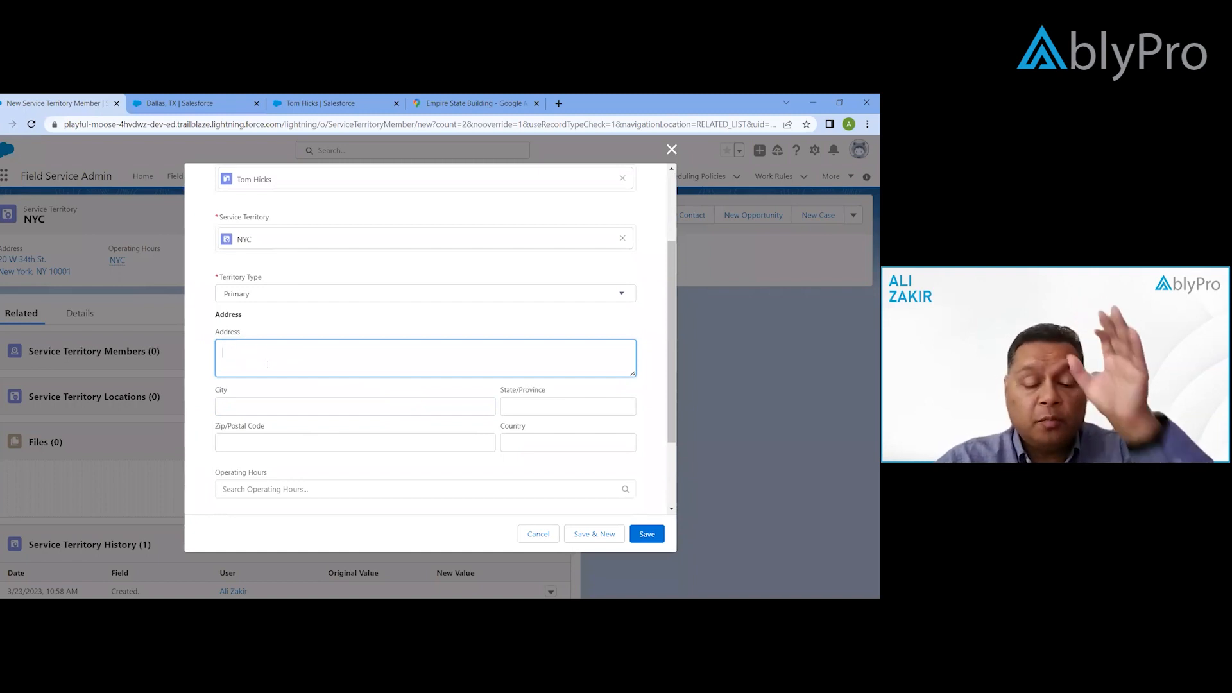
Leave the member's operating hours empty and set the start date to 3/23/2023 and the end date to 3/30/2023
{"action": "scroll", "coordinate": [297, 384], "scroll_direction": "down", "scroll_amount": 3}
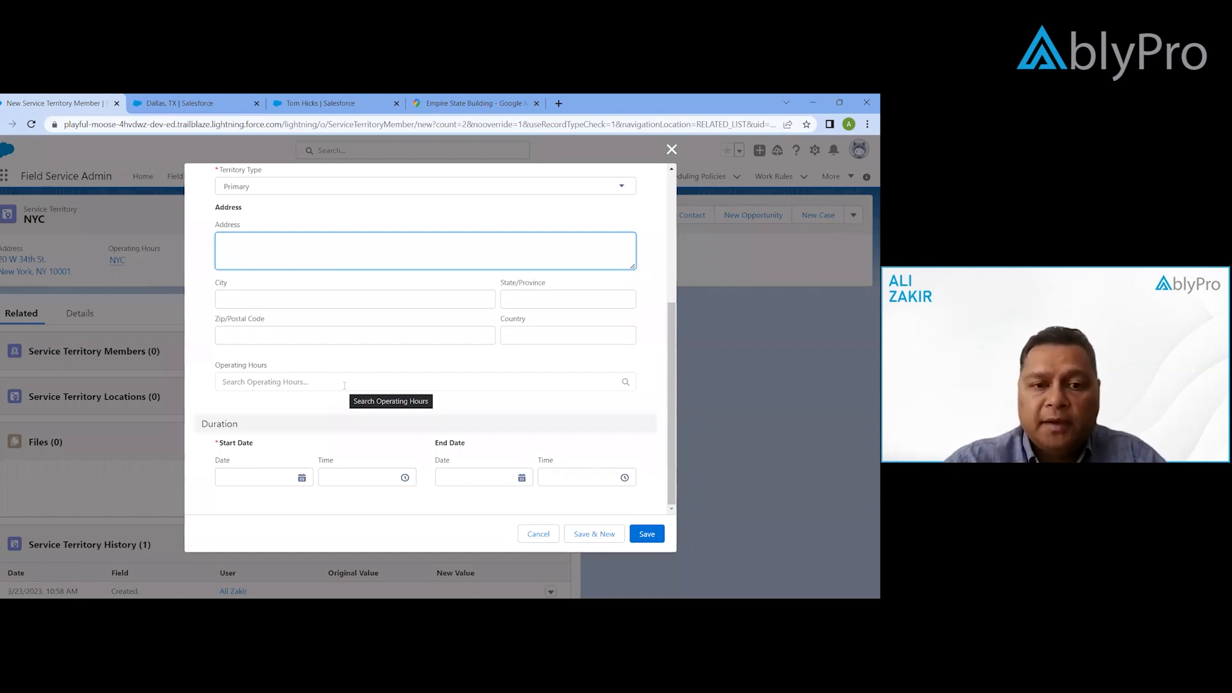
{"action": "left_click", "coordinate": [356, 383]}
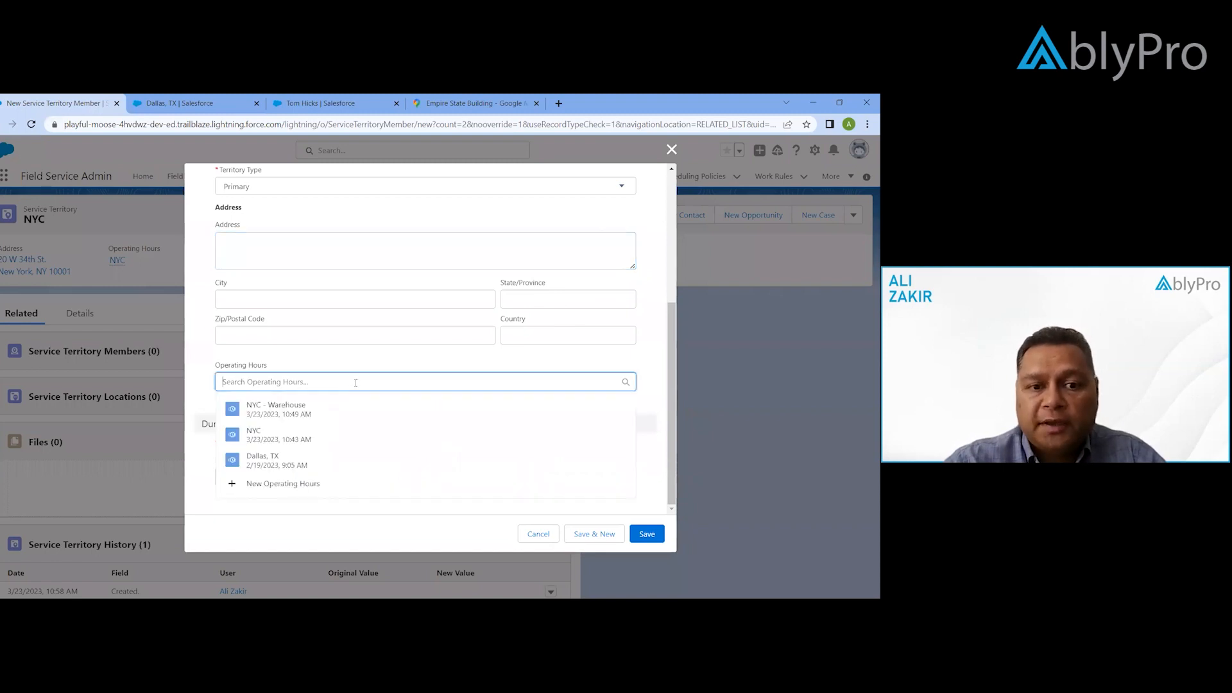
{"action": "left_click", "coordinate": [366, 370]}
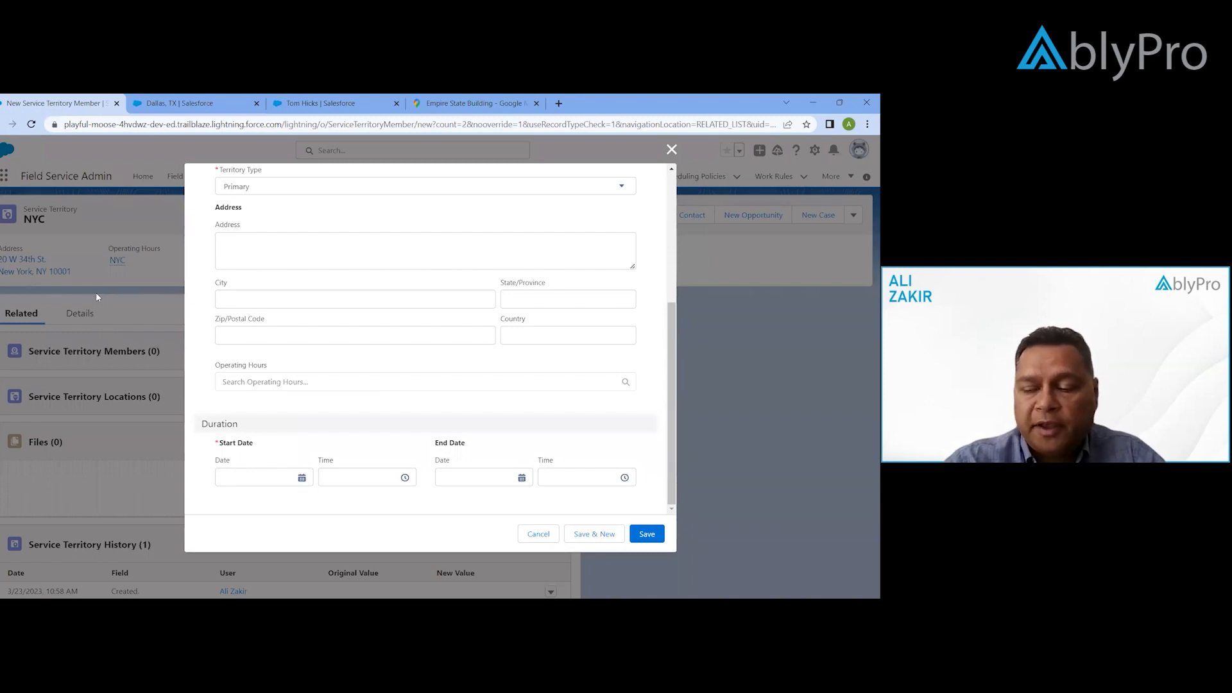
{"action": "left_click", "coordinate": [301, 477]}
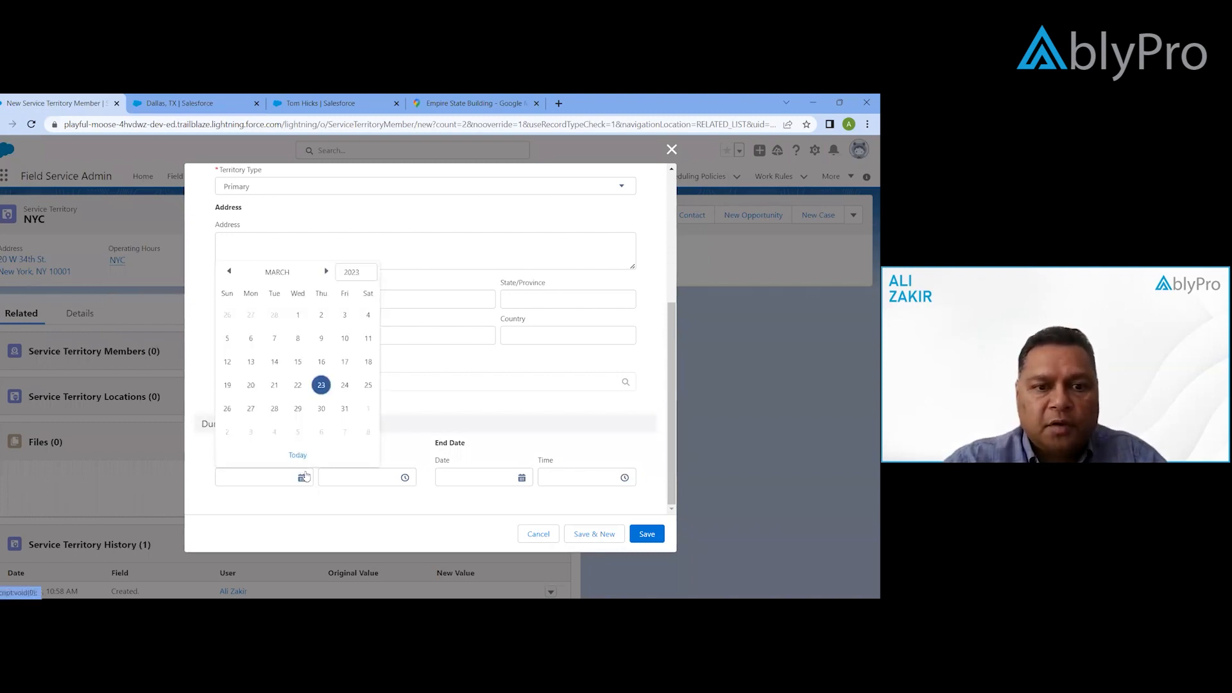
{"action": "left_click", "coordinate": [322, 390]}
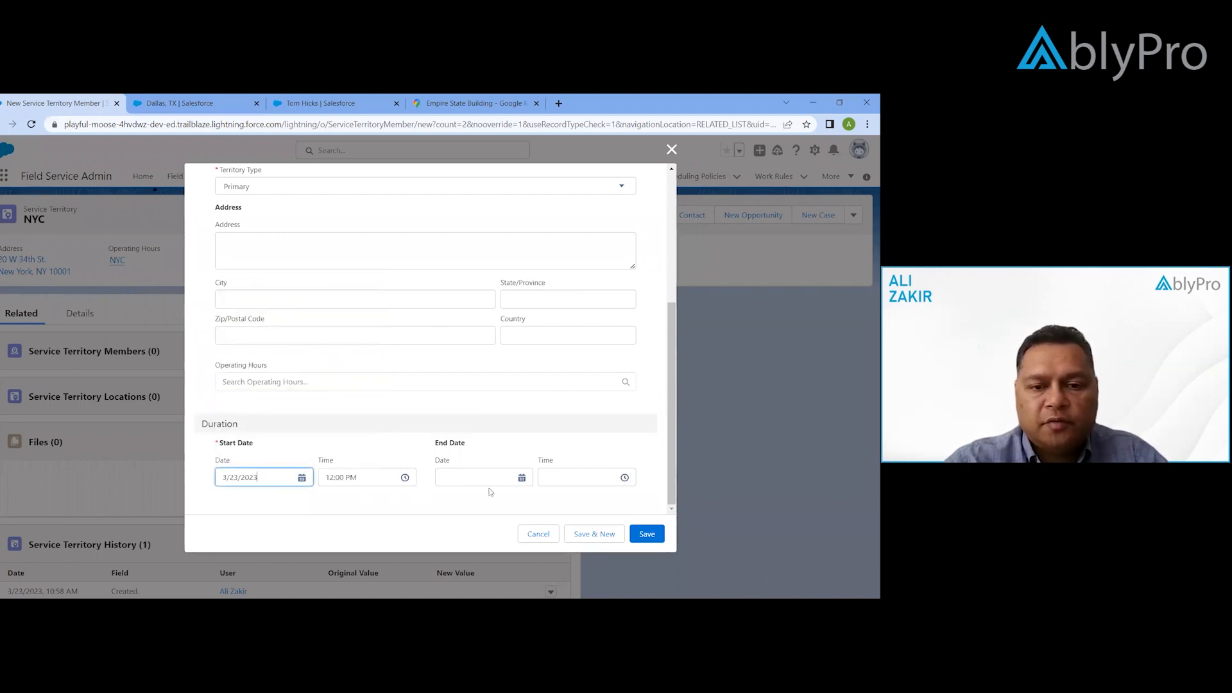
{"action": "left_click", "coordinate": [520, 480]}
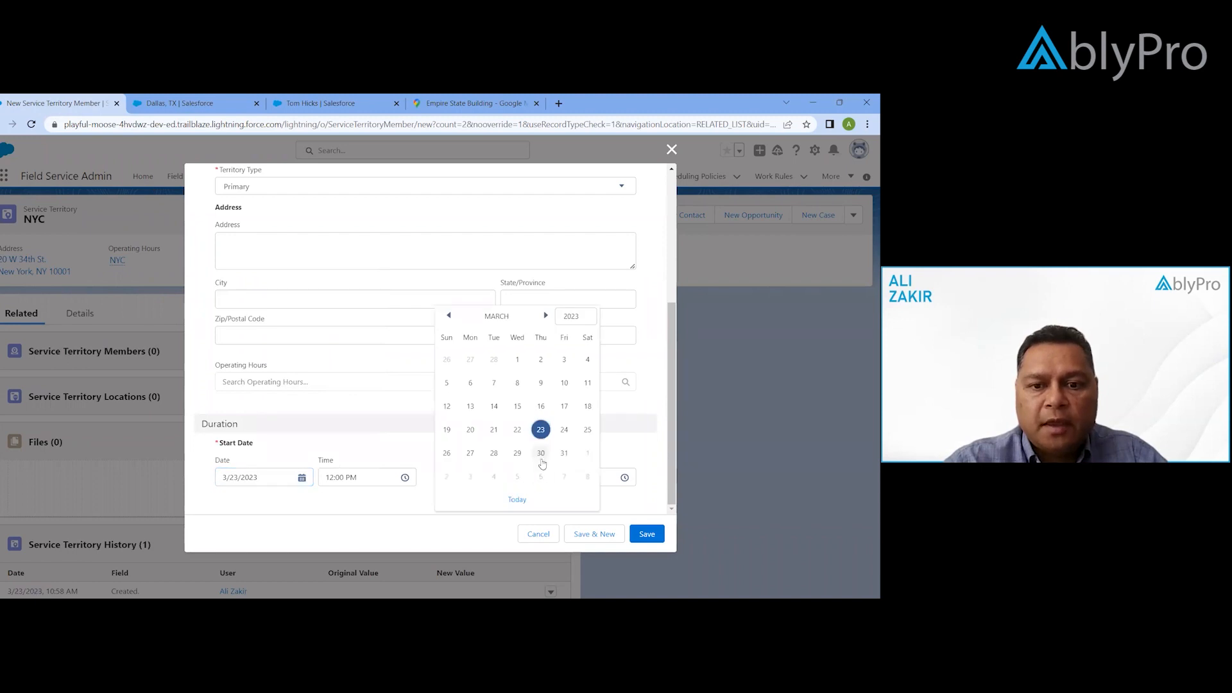
{"action": "left_click", "coordinate": [541, 452]}
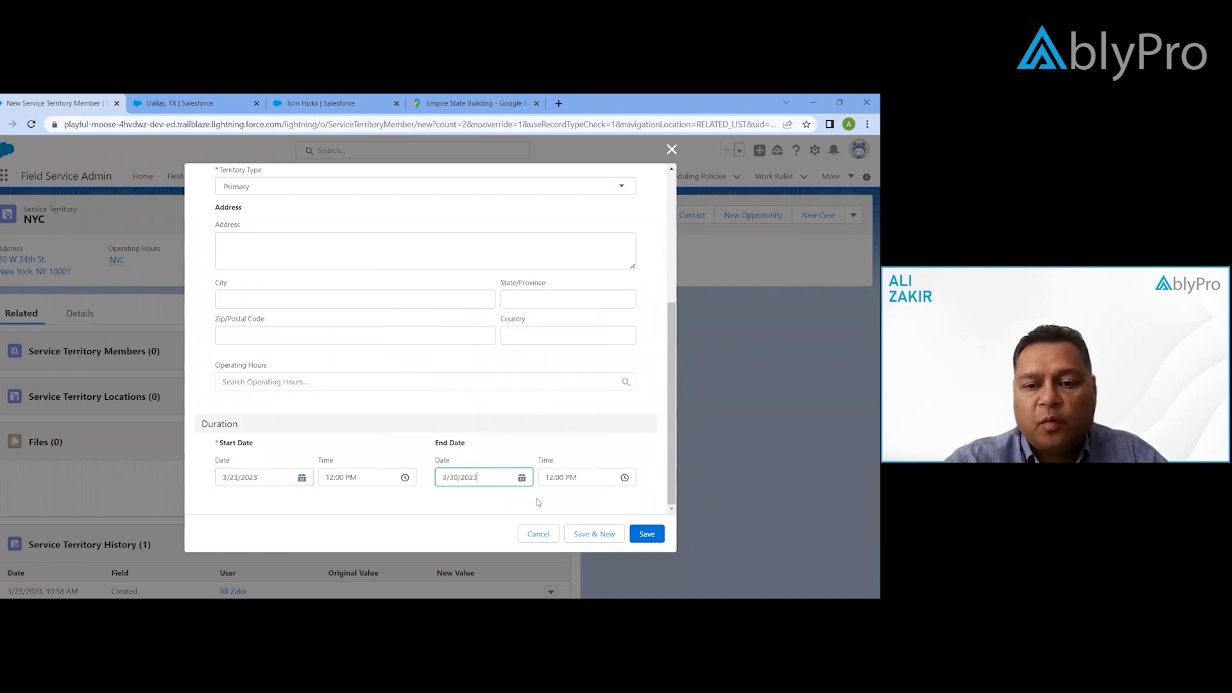
Save the new service territory member and reopen that member record for editing from the NYC territory's related records
{"action": "left_click", "coordinate": [646, 534]}
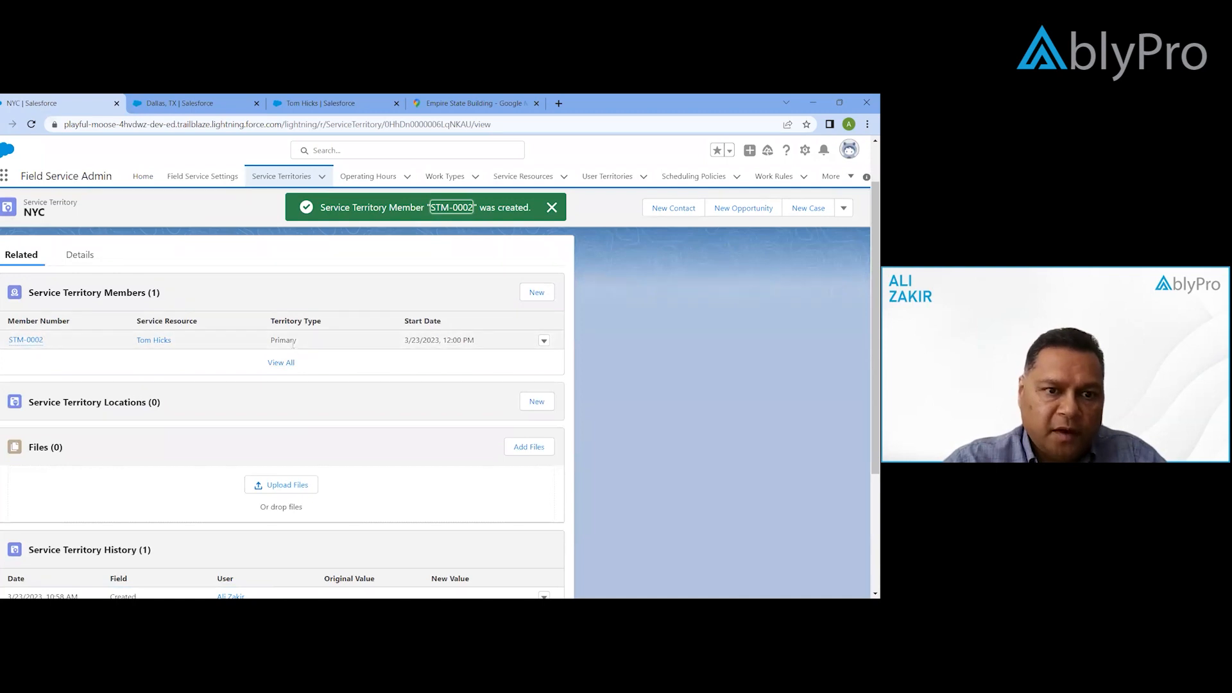
{"action": "left_click", "coordinate": [545, 342]}
{"action": "left_click", "coordinate": [533, 323]}
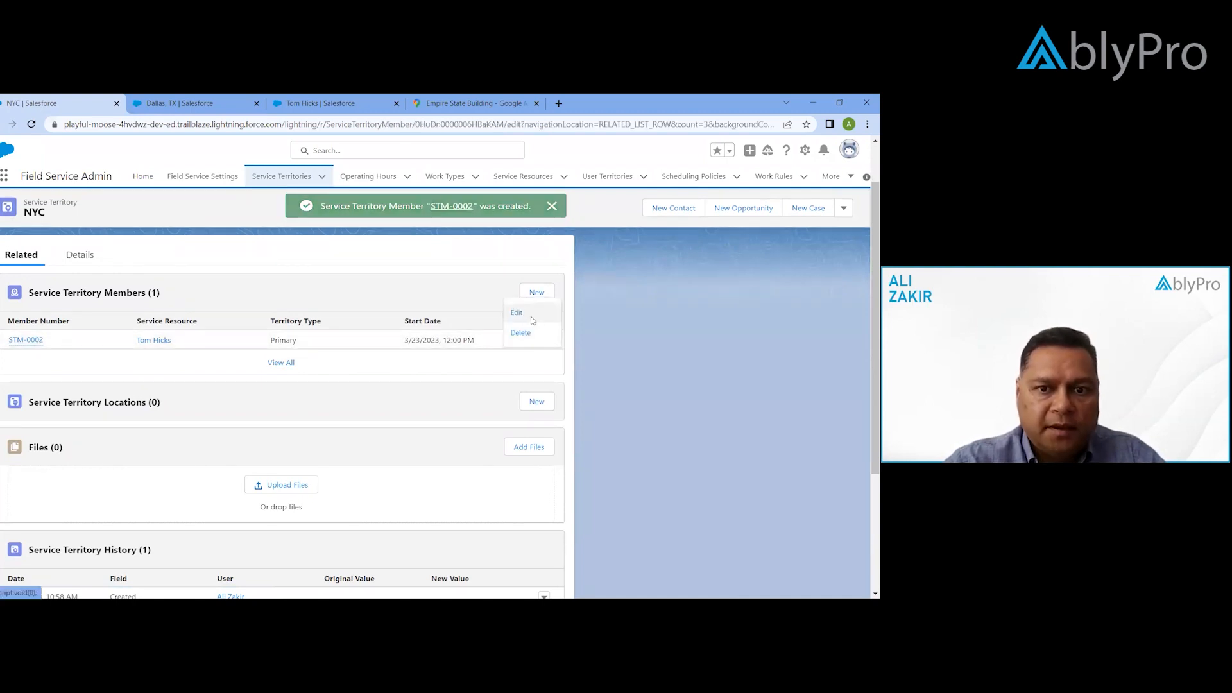
{"action": "scroll", "coordinate": [406, 393], "scroll_direction": "down", "scroll_amount": 1}
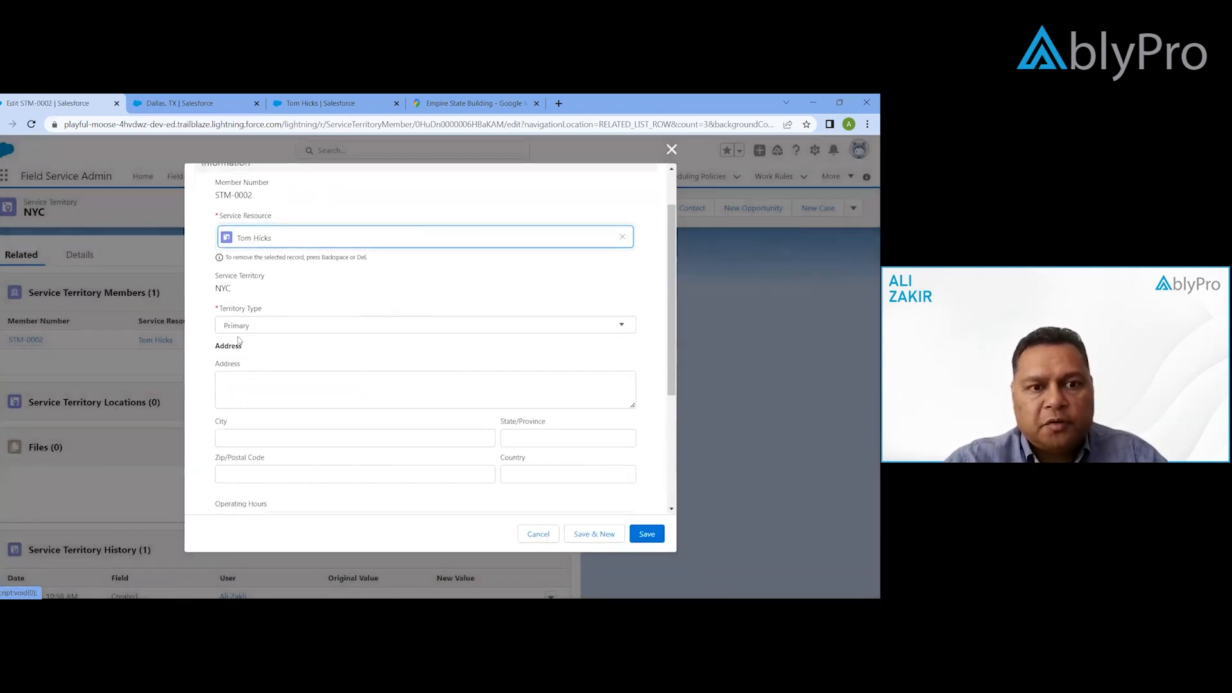
Set the member's territory type to Relocation and review the address, operating hours and duration fields
{"action": "left_click", "coordinate": [620, 328]}
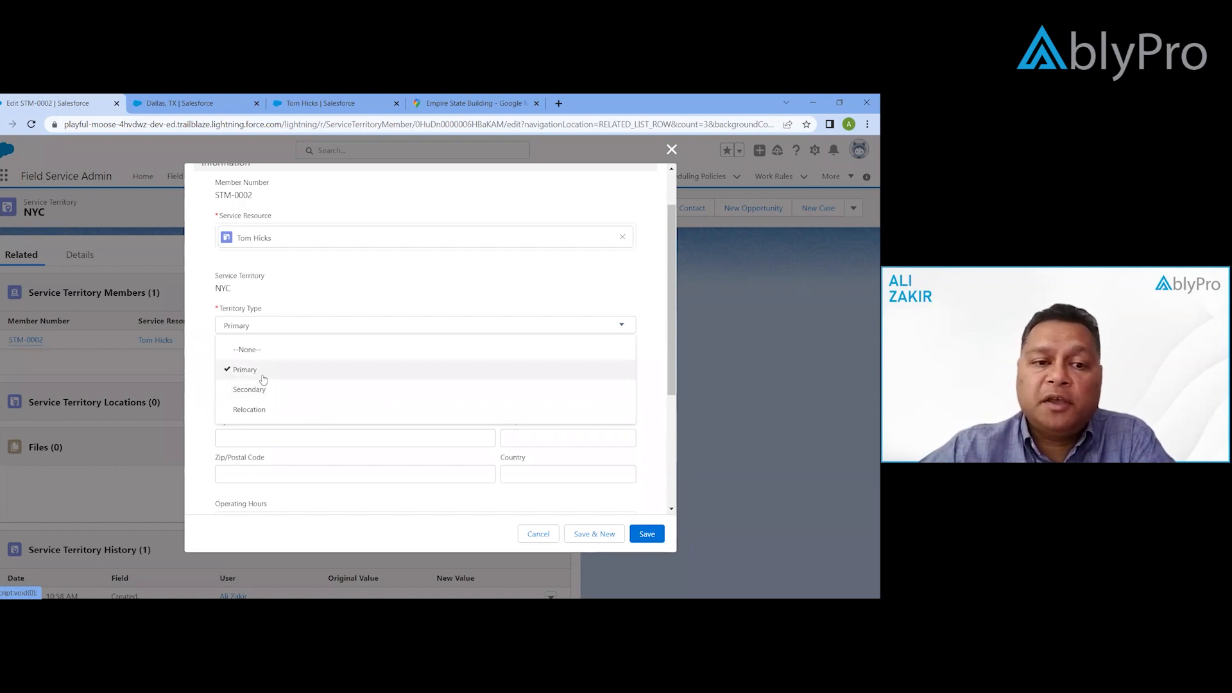
{"action": "left_click", "coordinate": [263, 416]}
{"action": "scroll", "coordinate": [267, 418], "scroll_direction": "down", "scroll_amount": 3}
{"action": "scroll", "coordinate": [268, 420], "scroll_direction": "down", "scroll_amount": 1}
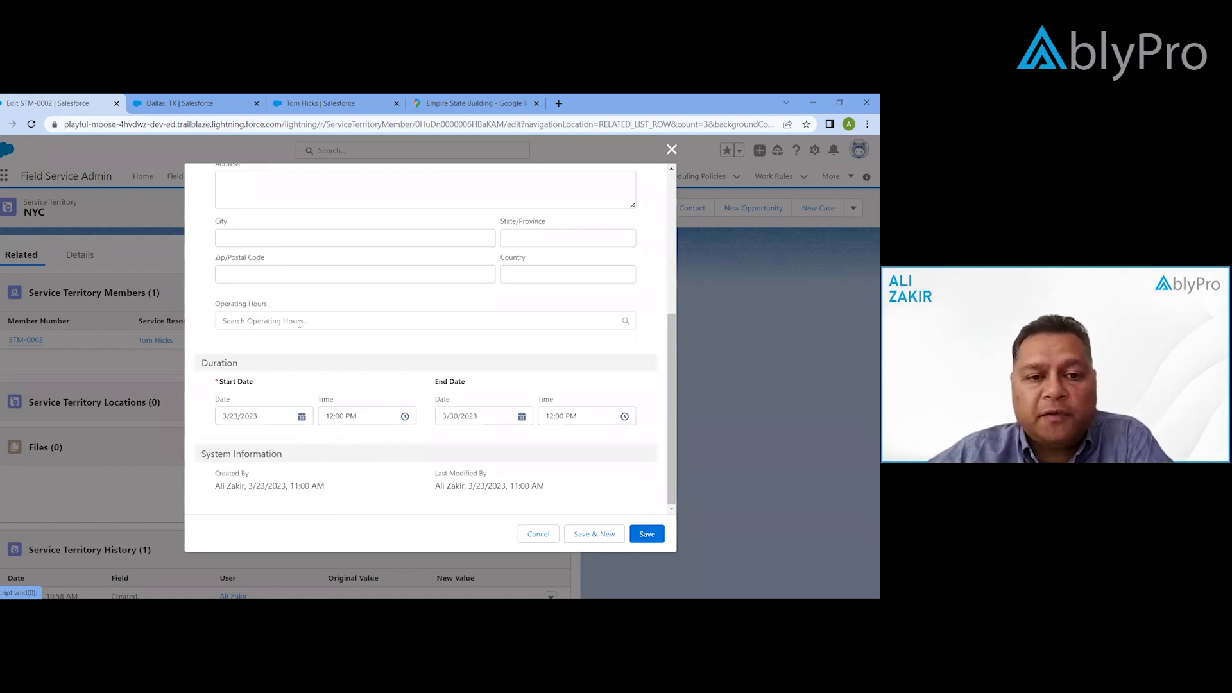
{"action": "scroll", "coordinate": [313, 321], "scroll_direction": "up", "scroll_amount": 5}
{"action": "scroll", "coordinate": [314, 382], "scroll_direction": "down", "scroll_amount": 5}
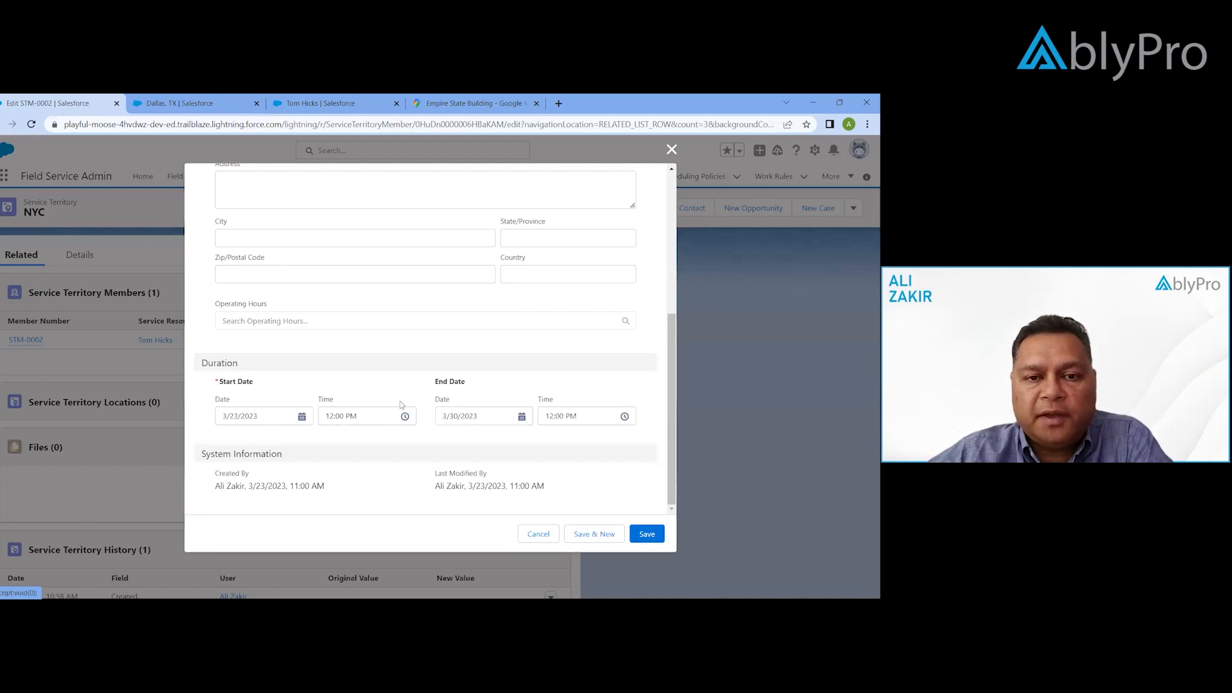
Set the member's territory type to Primary and save the service territory member
{"action": "scroll", "coordinate": [398, 401], "scroll_direction": "up", "scroll_amount": 4}
{"action": "left_click", "coordinate": [393, 359]}
{"action": "left_click", "coordinate": [345, 408]}
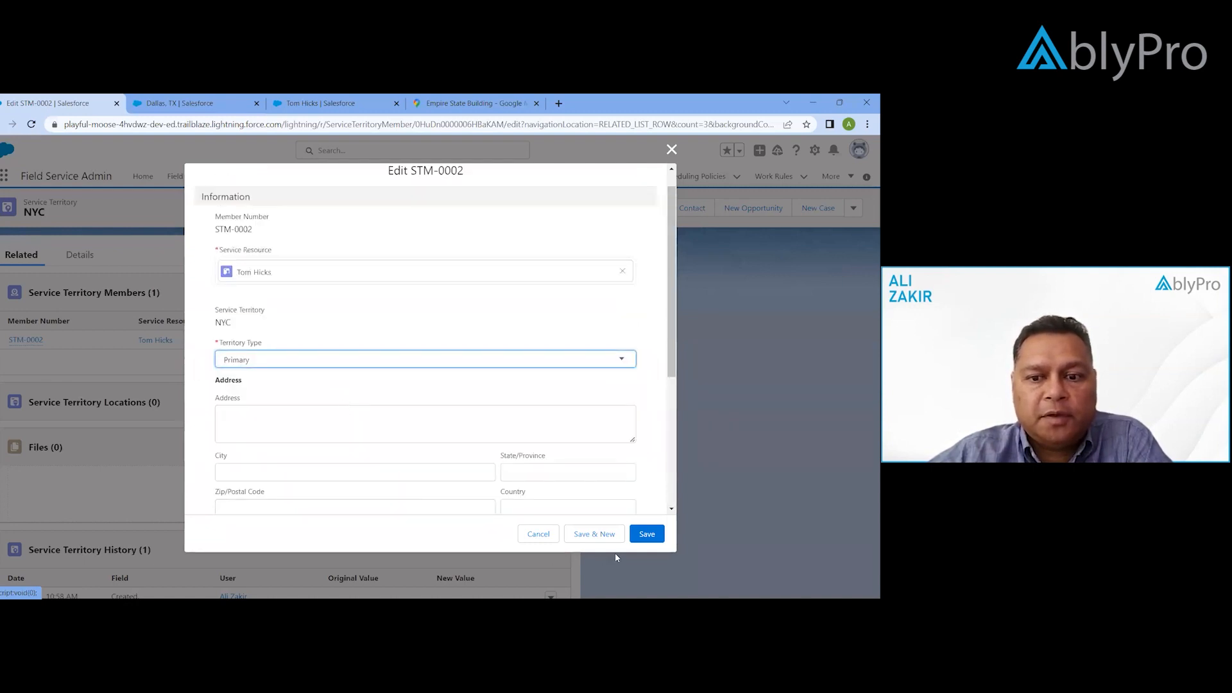
{"action": "left_click", "coordinate": [639, 539]}
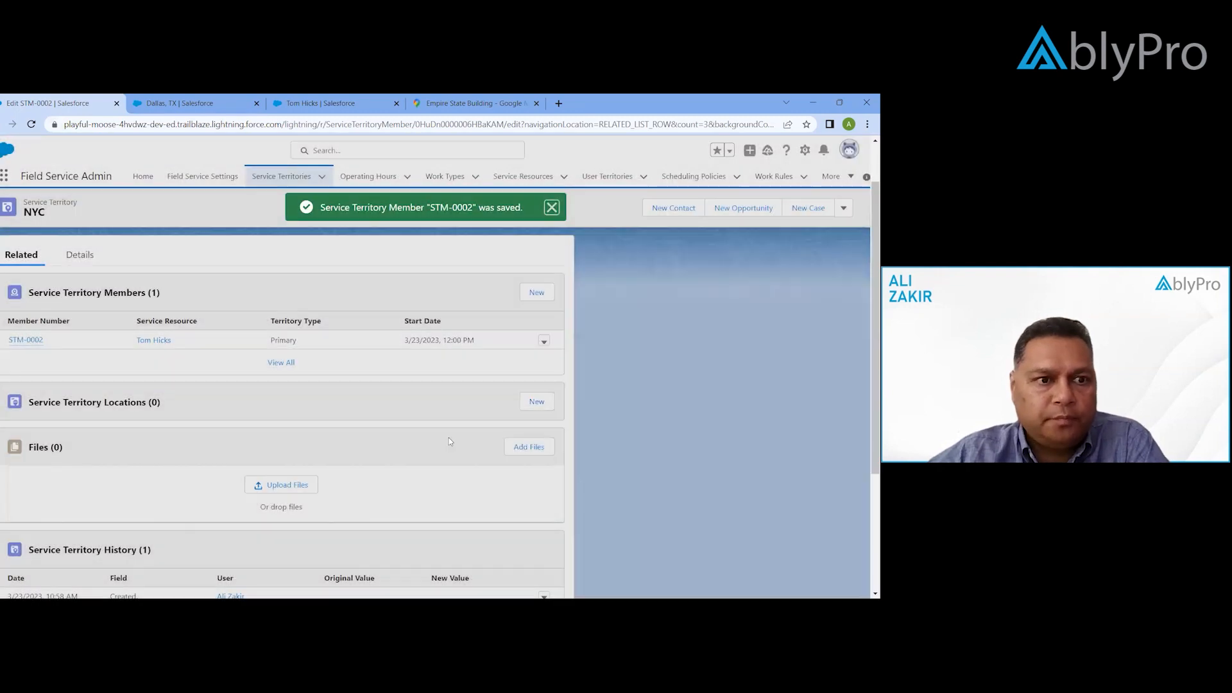
Review the NYC territory's related records and return to the list of service territories
{"action": "scroll", "coordinate": [449, 438], "scroll_direction": "down", "scroll_amount": 3}
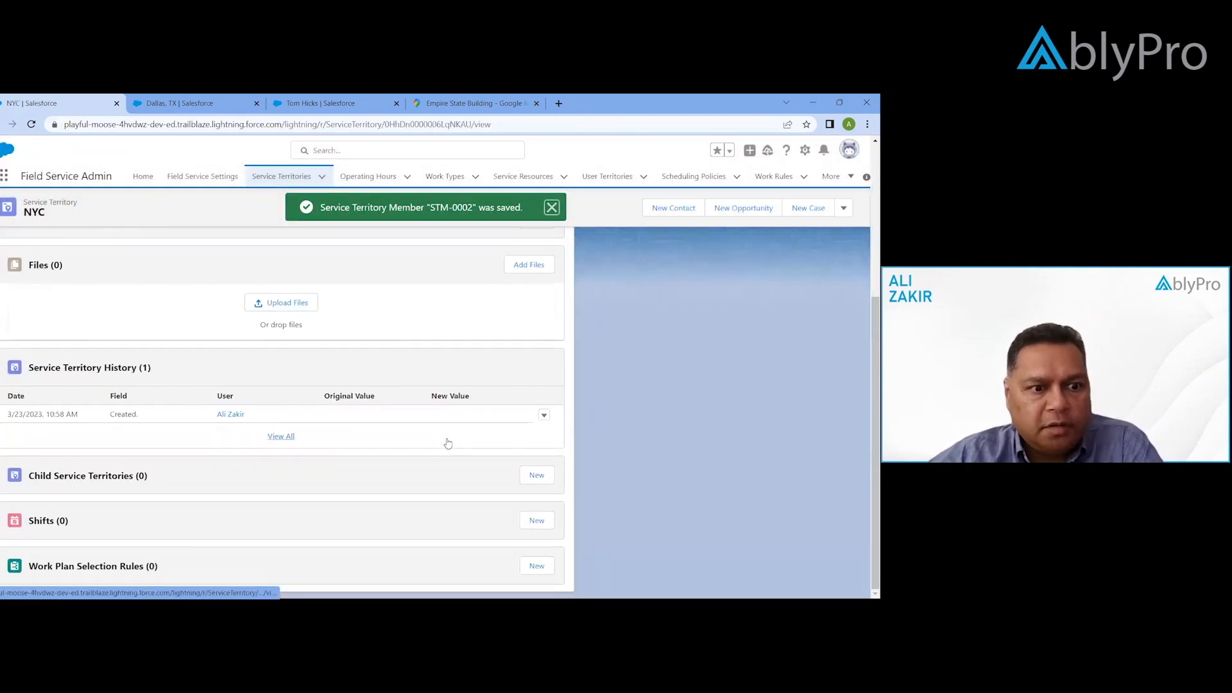
{"action": "scroll", "coordinate": [447, 442], "scroll_direction": "up", "scroll_amount": 4}
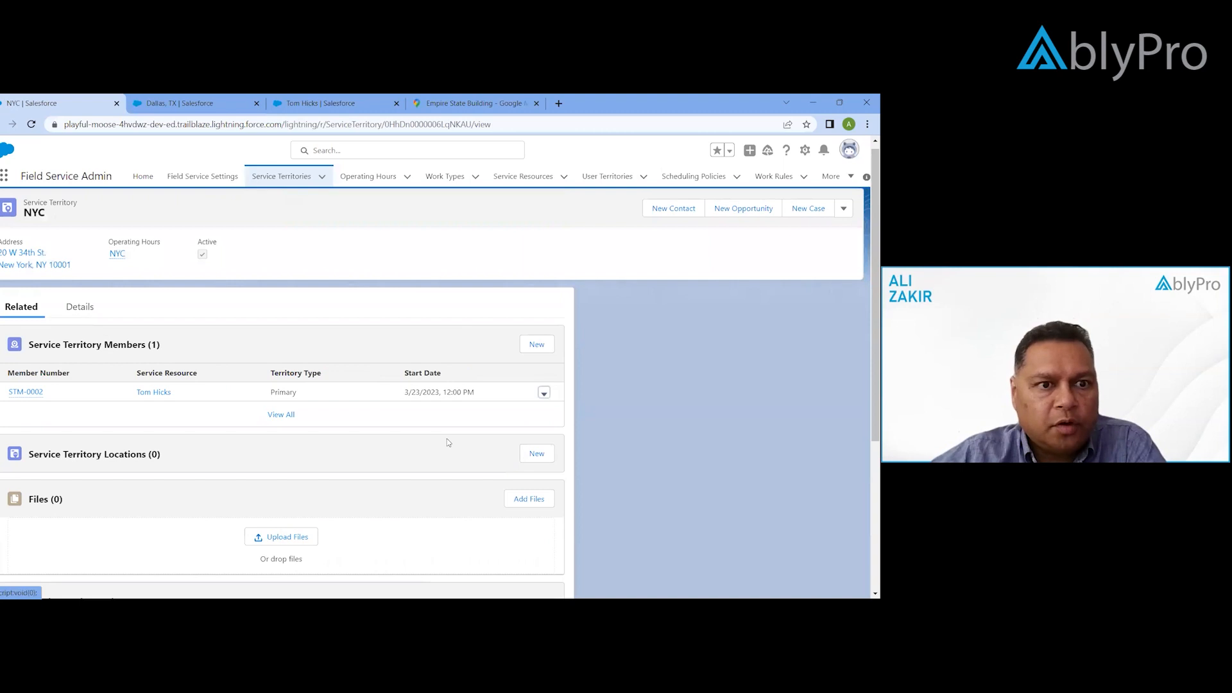
{"action": "left_click", "coordinate": [309, 182]}
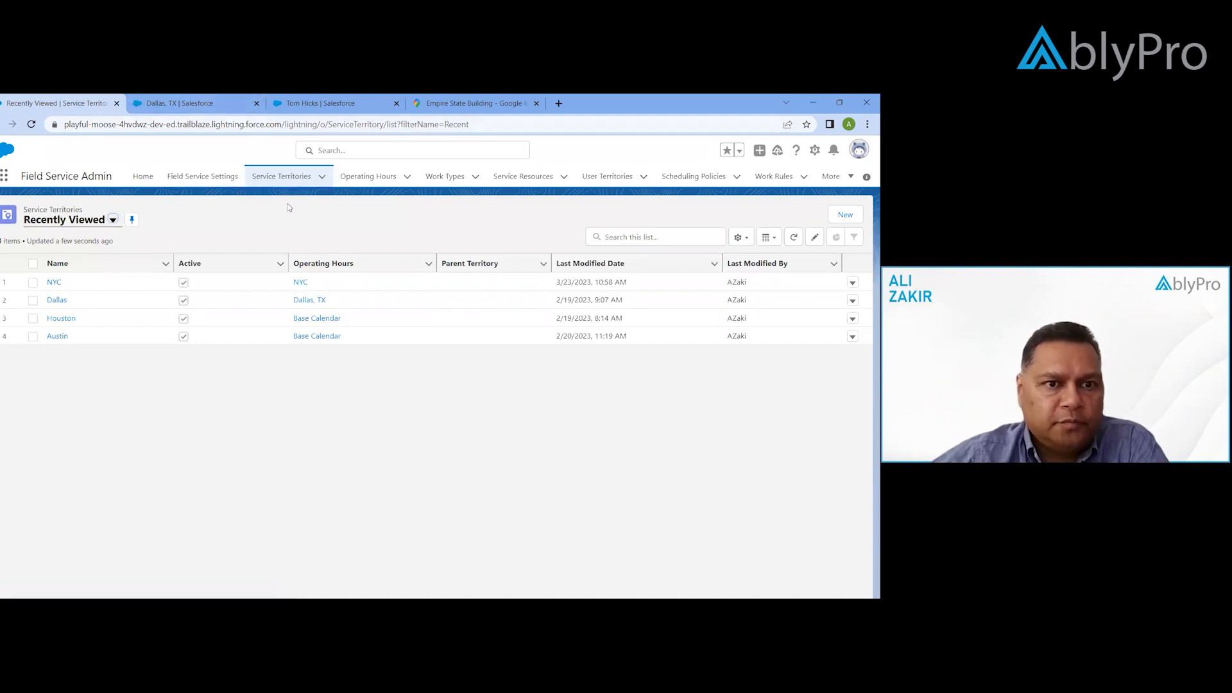
Open the Field Service app's dispatcher console, bring up its service territory filter and save the filter
{"action": "left_click", "coordinate": [189, 109]}
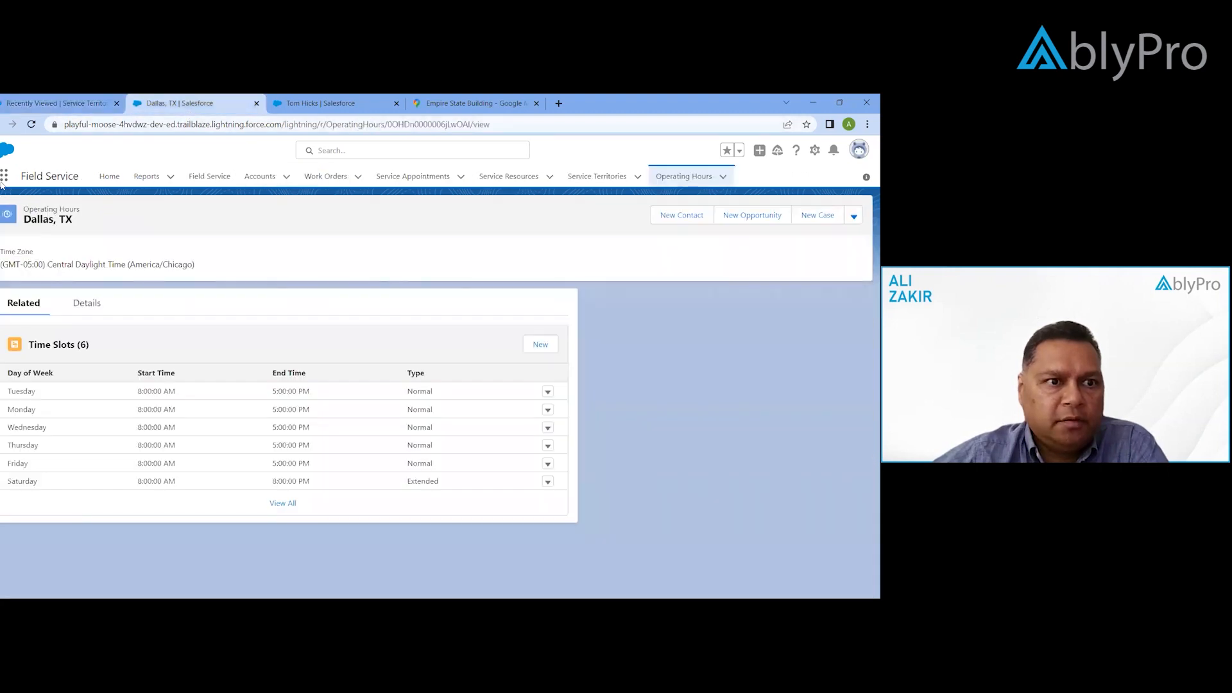
{"action": "left_click", "coordinate": [4, 176]}
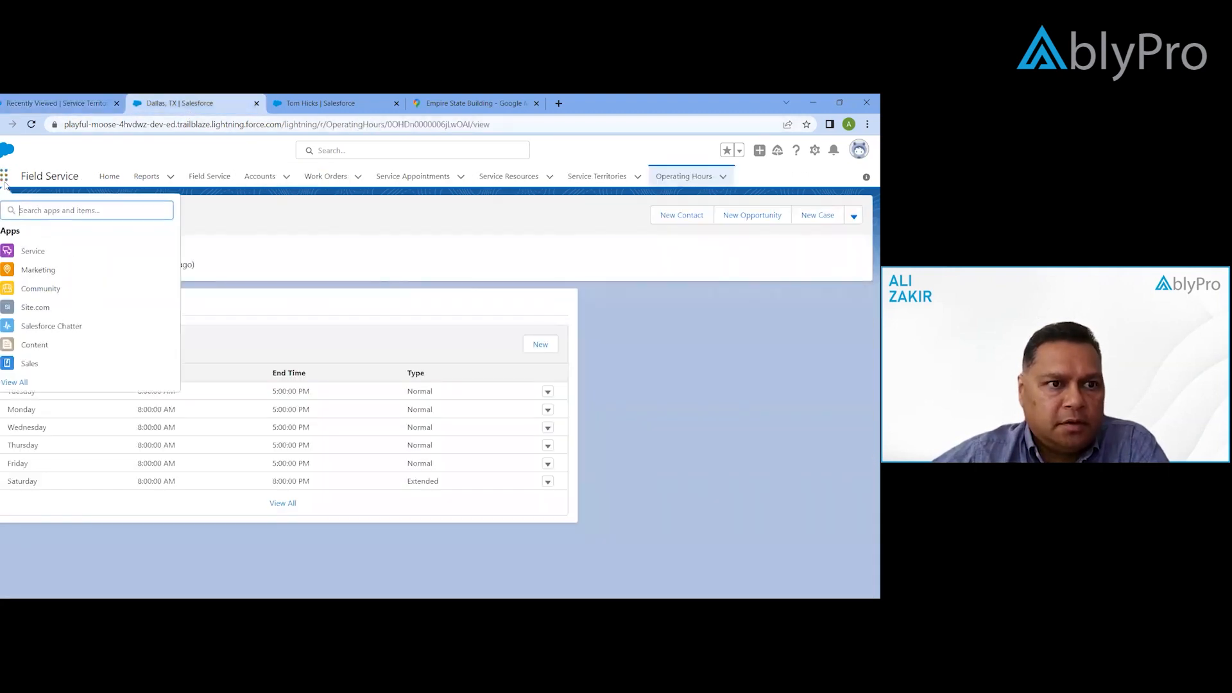
{"action": "type", "text": "field"}
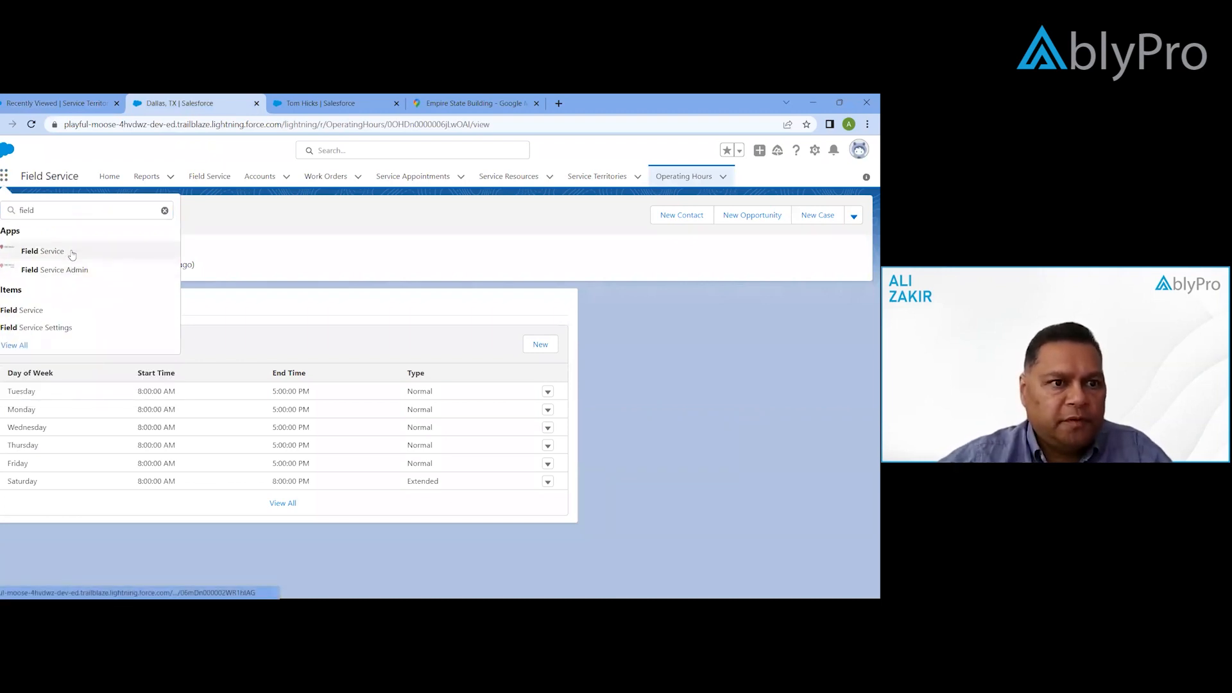
{"action": "left_click", "coordinate": [71, 252]}
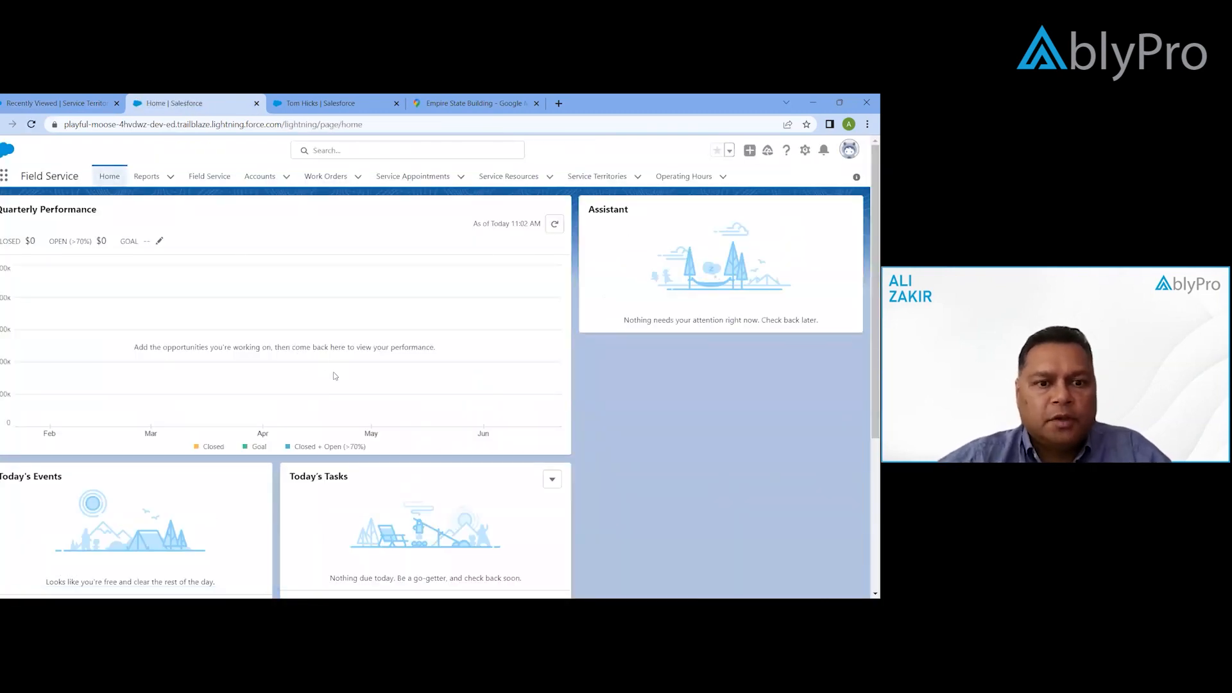
{"action": "left_click", "coordinate": [210, 179]}
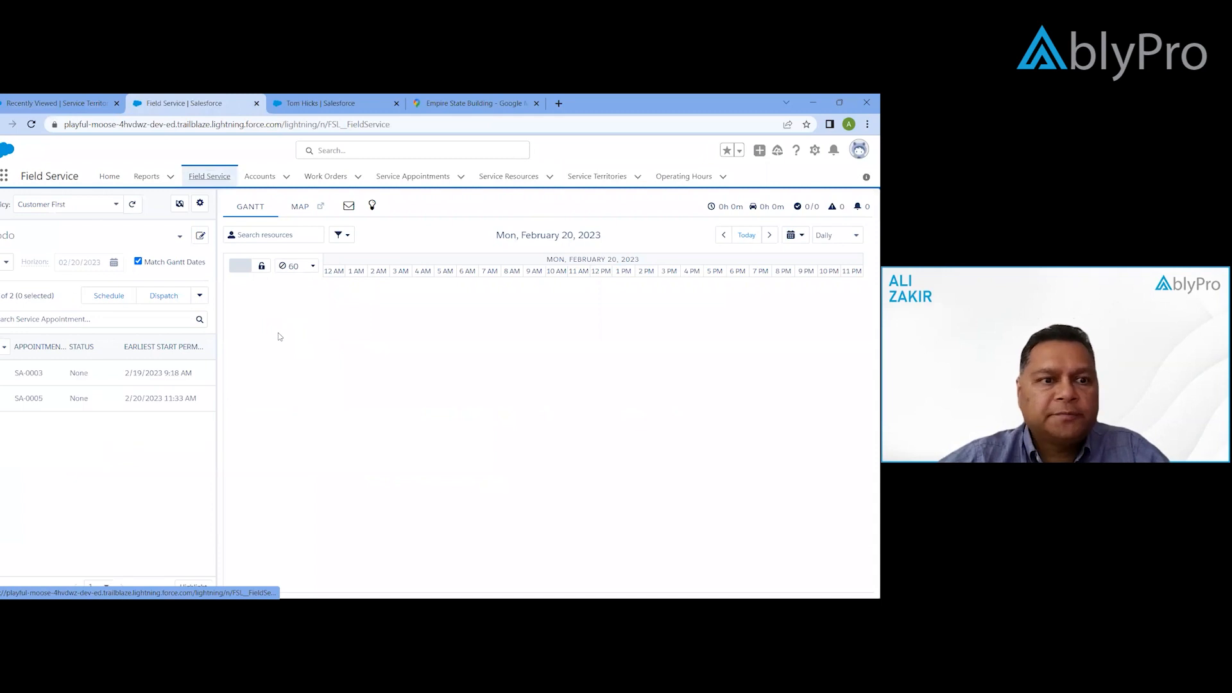
{"action": "left_click", "coordinate": [180, 204]}
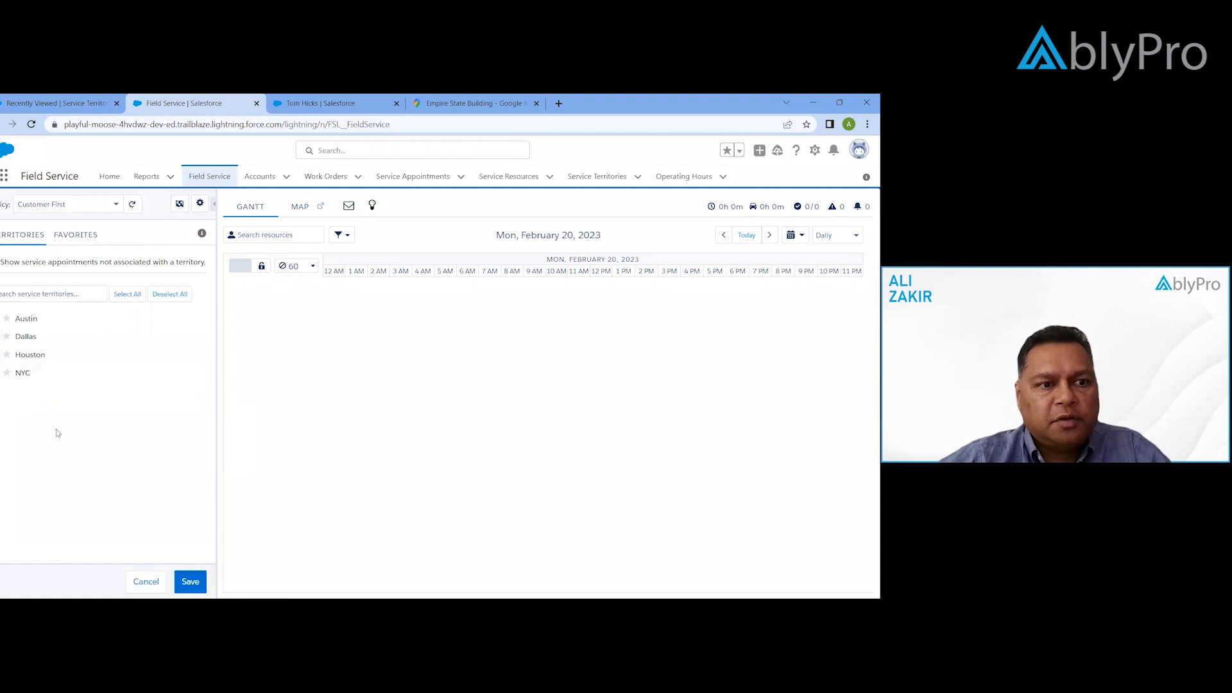
{"action": "left_click", "coordinate": [190, 581]}
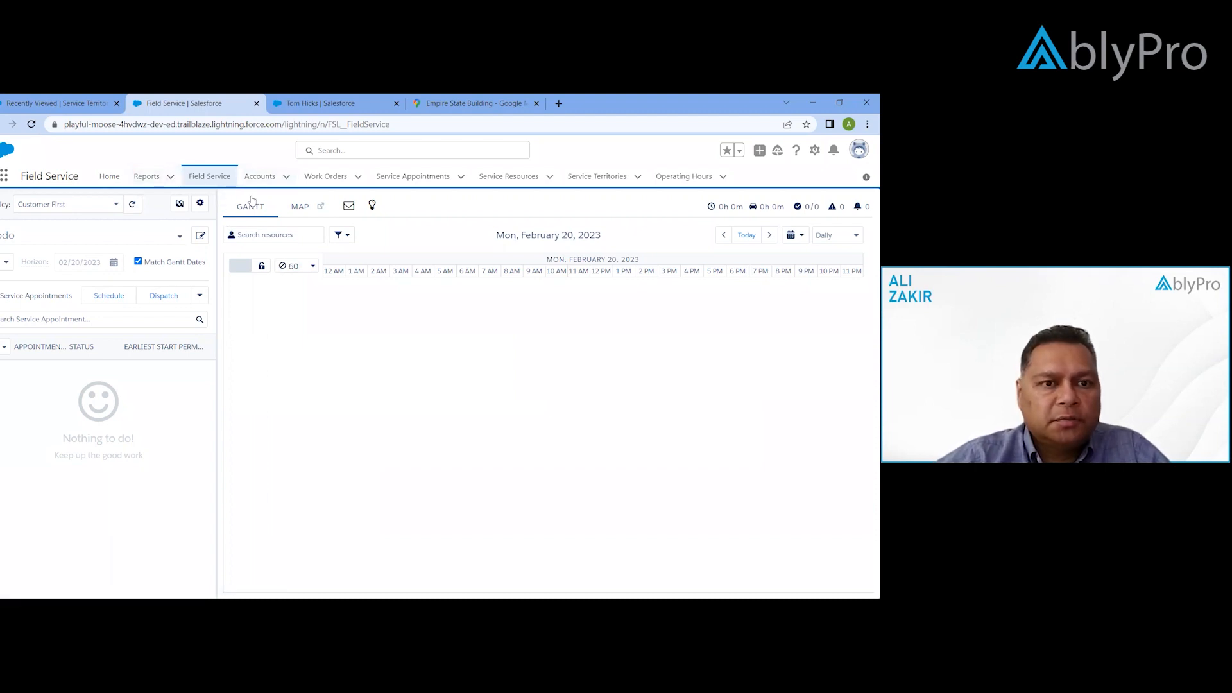
Open the Guided Setup from the Field Service Admin settings and show the NYC territory under Create Service Territories
{"action": "left_click", "coordinate": [4, 175]}
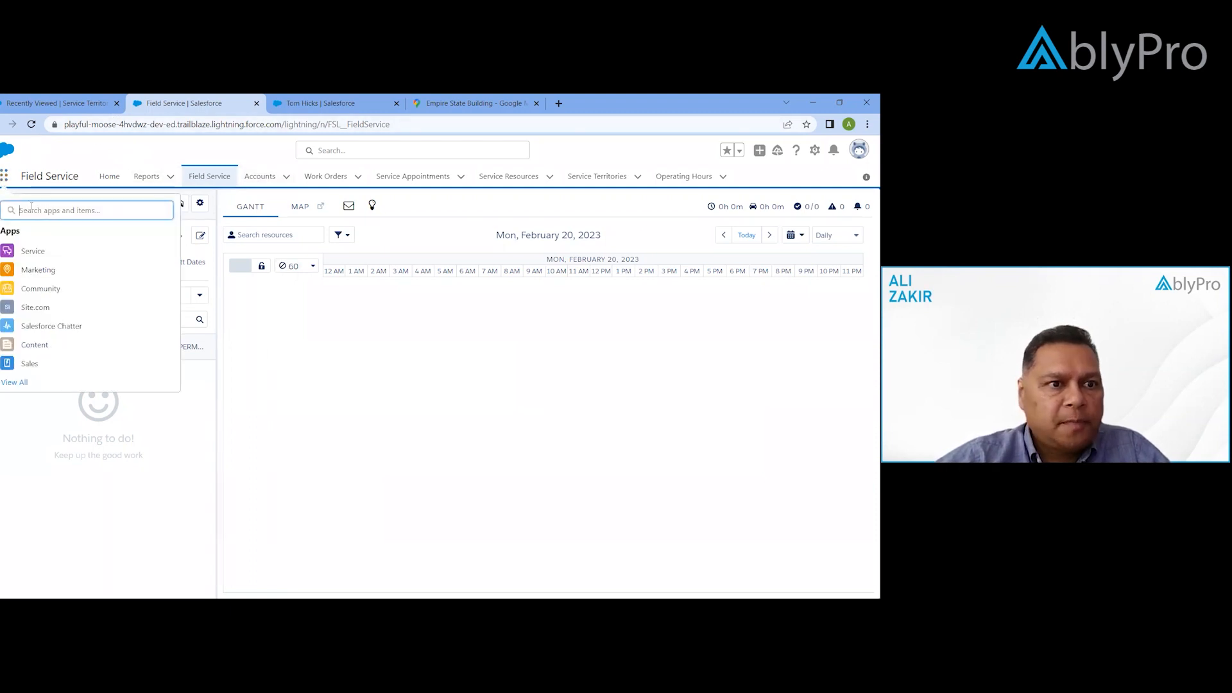
{"action": "left_click", "coordinate": [33, 104]}
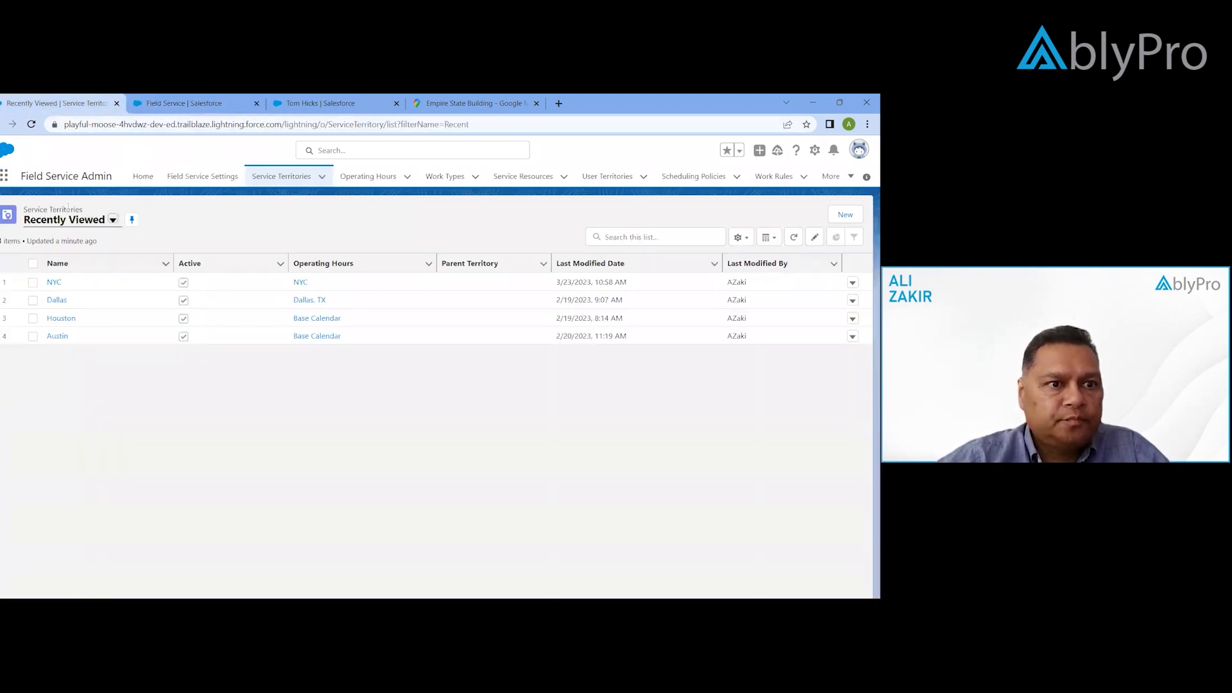
{"action": "left_click", "coordinate": [202, 176]}
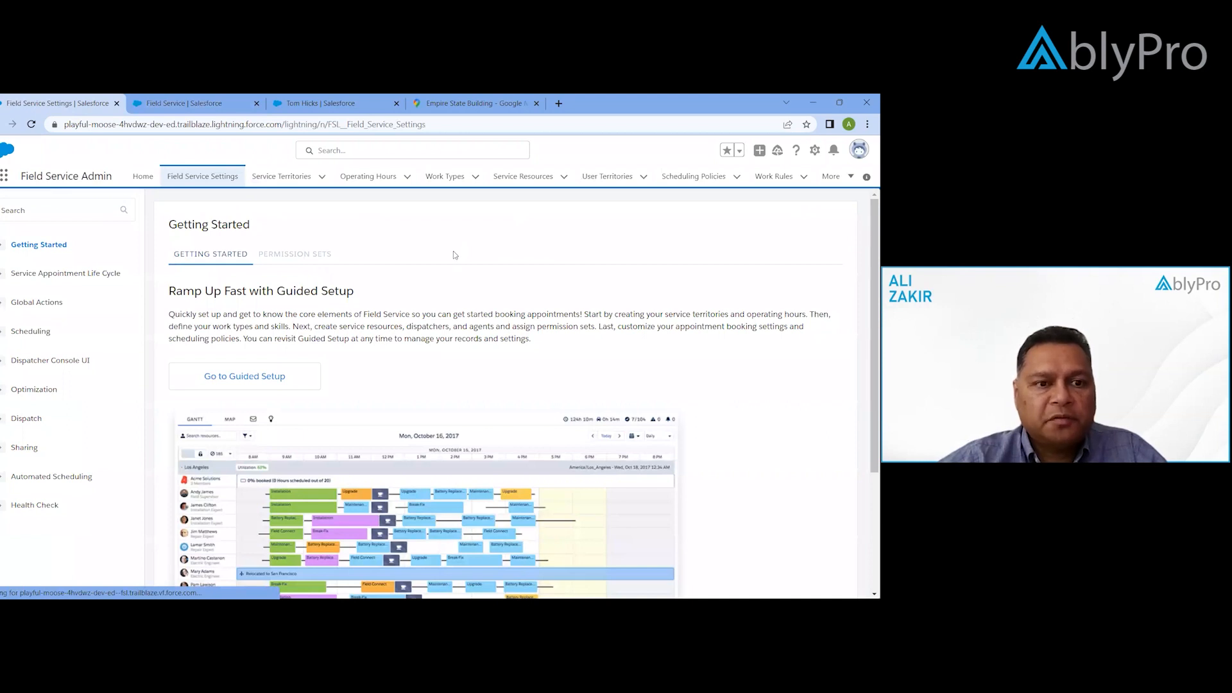
{"action": "left_click", "coordinate": [269, 376]}
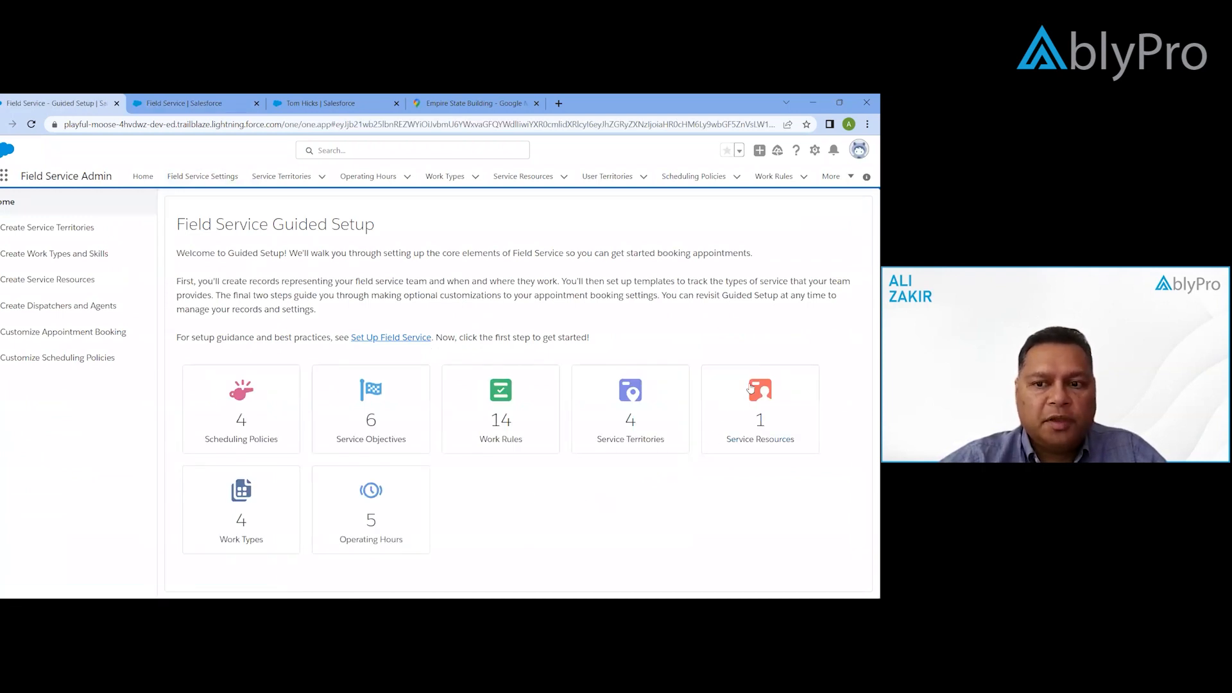
{"action": "left_click", "coordinate": [750, 387]}
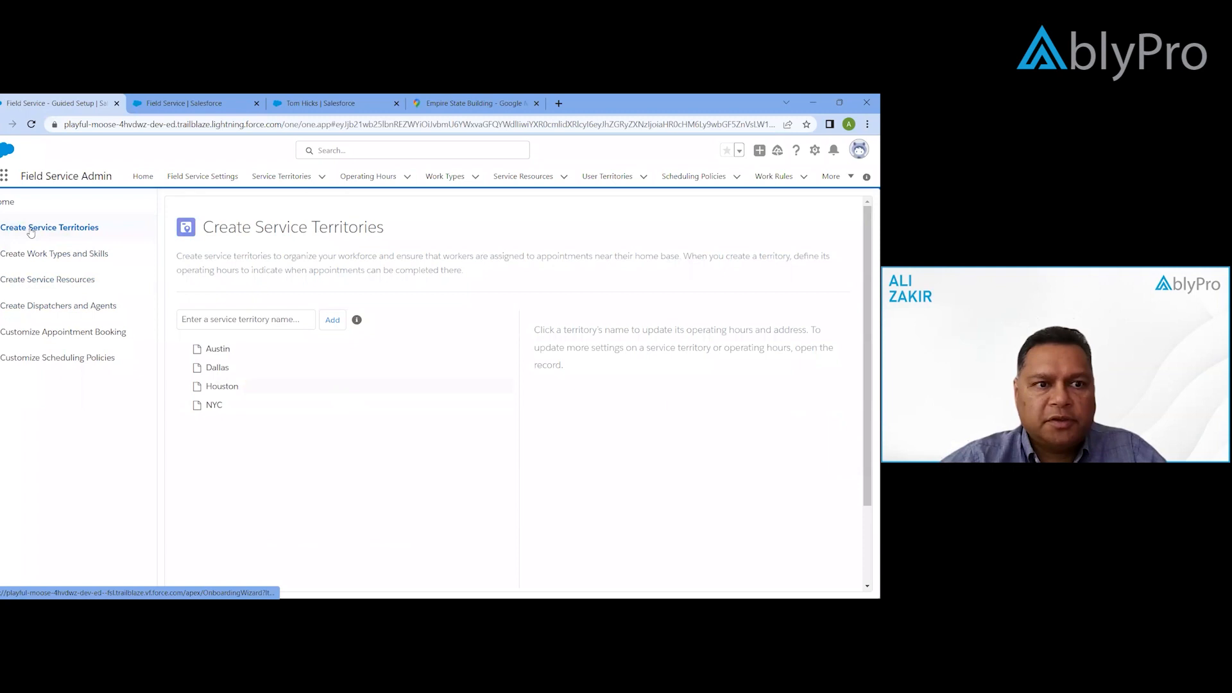
{"action": "left_click", "coordinate": [218, 407]}
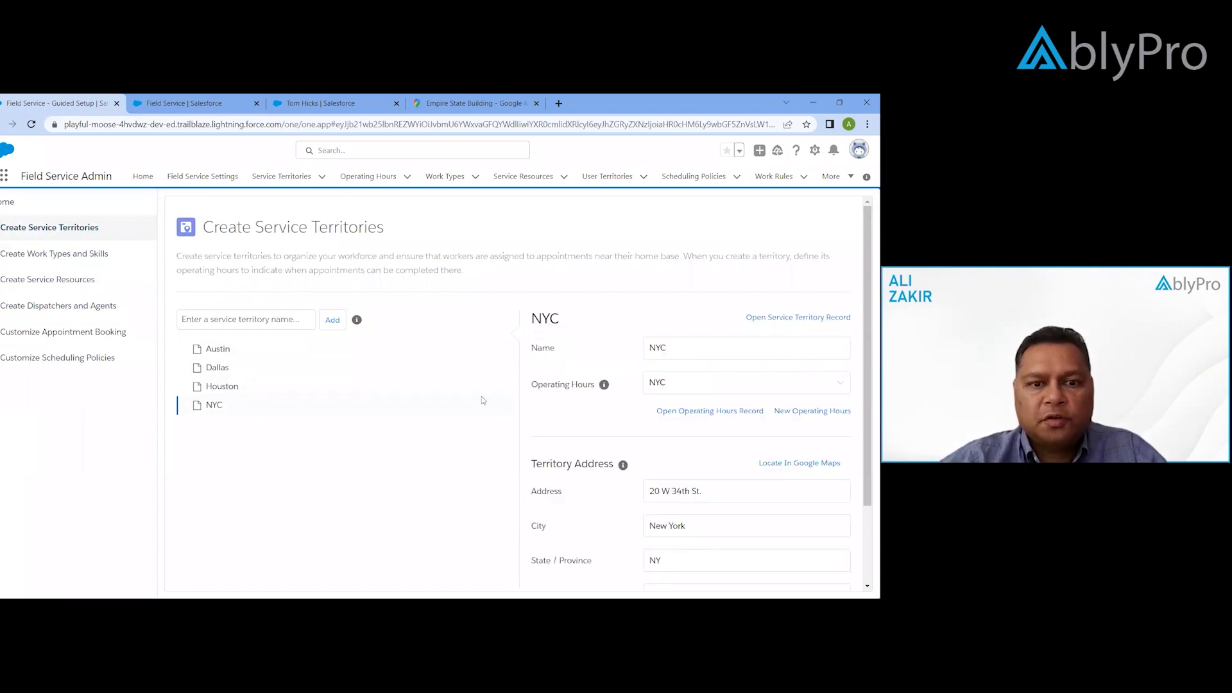
Add a new service territory named Miami in the Guided Setup and dismiss the browser's offer to save the address
{"action": "left_click", "coordinate": [288, 324]}
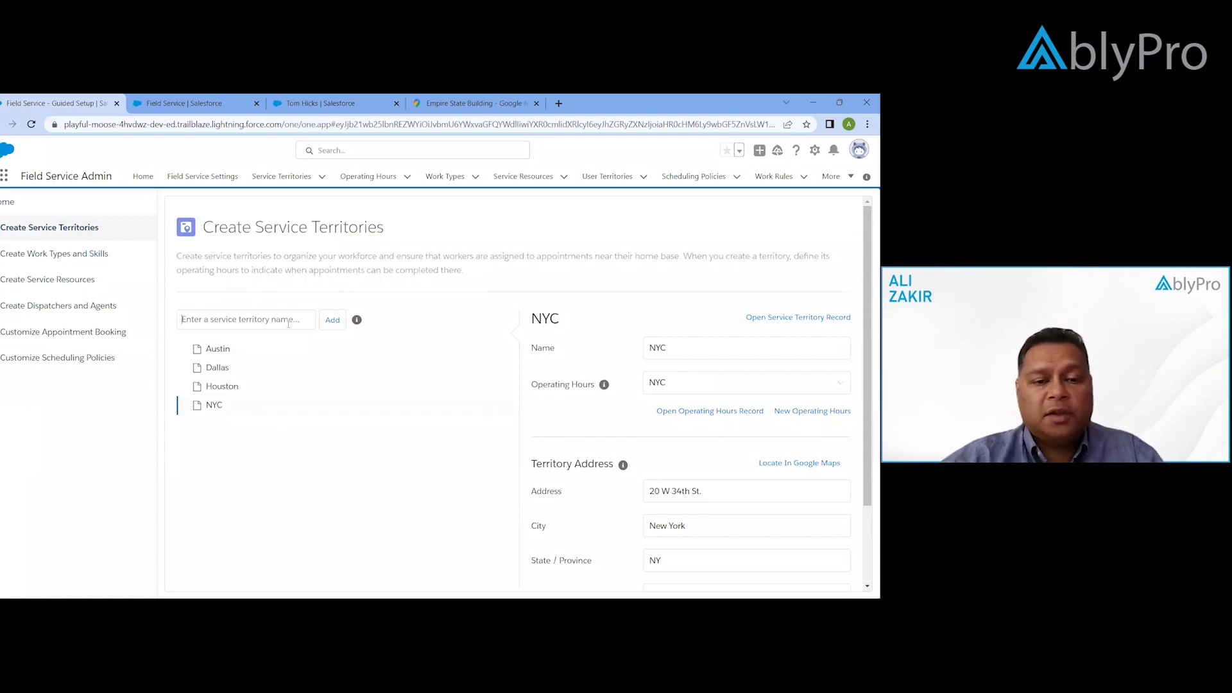
{"action": "type", "text": "Mismi"}
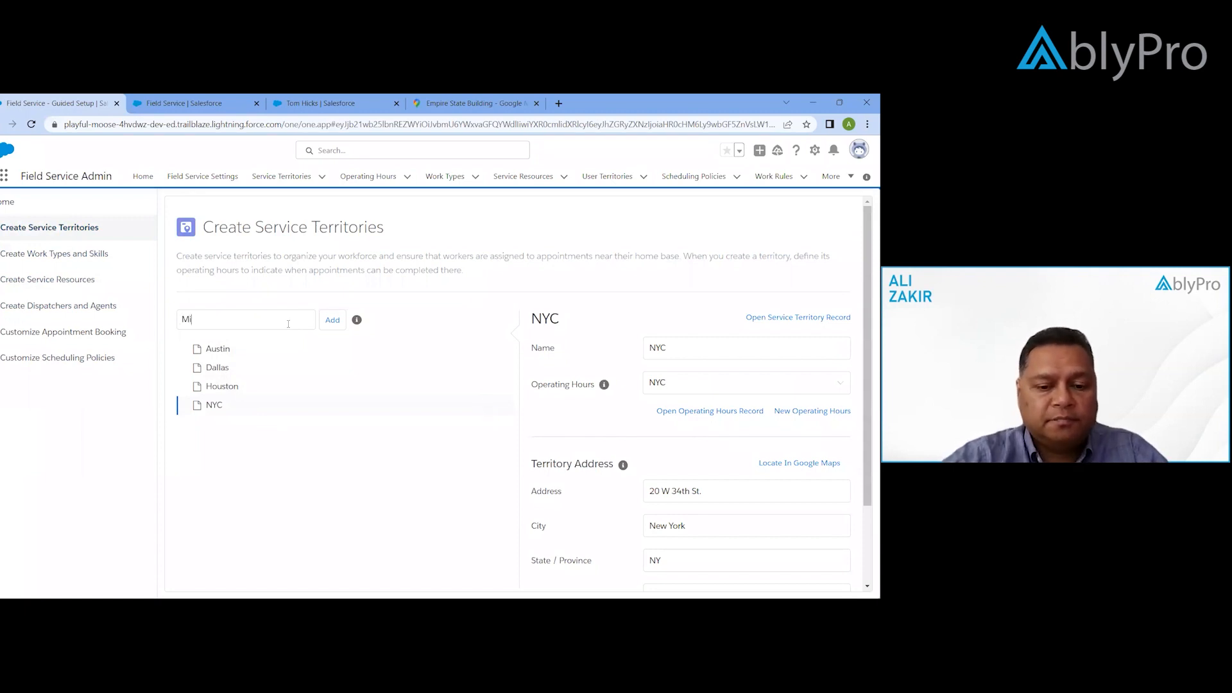
{"action": "key", "text": "BackSpace"}
{"action": "key", "text": "BackSpace"}
{"action": "key", "text": "BackSpace"}
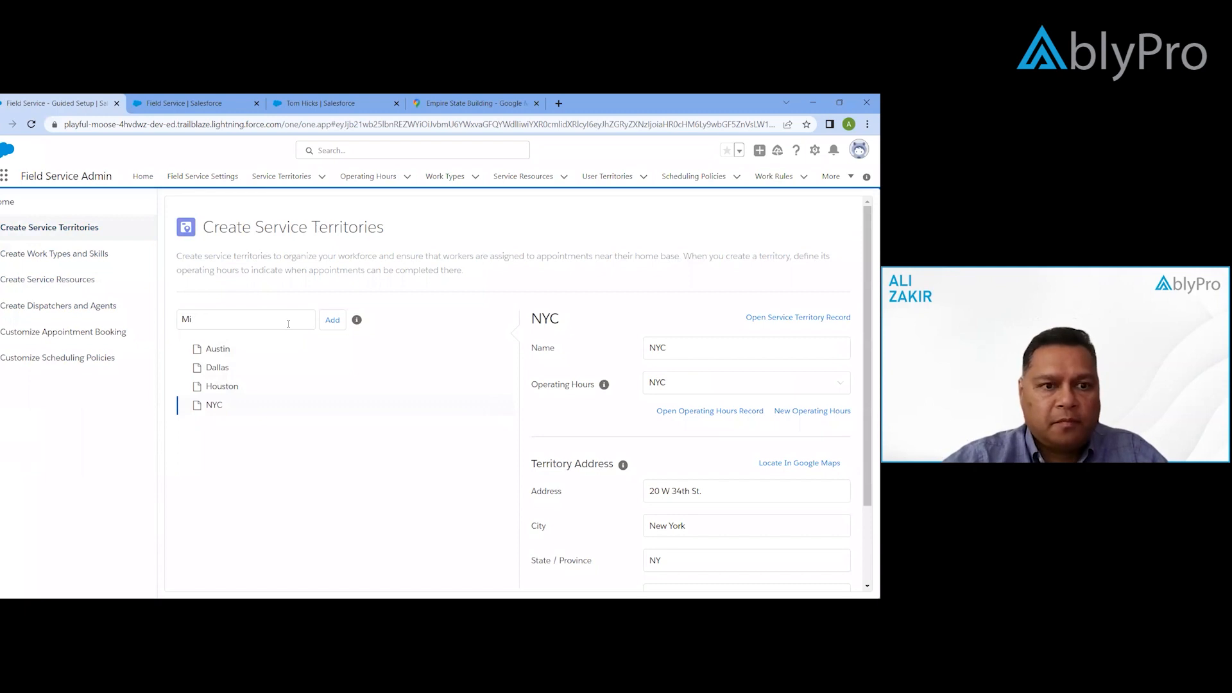
{"action": "type", "text": "smi"}
{"action": "key", "text": "BackSpace"}
{"action": "key", "text": "BackSpace"}
{"action": "key", "text": "BackSpace"}
{"action": "type", "text": "ami"}
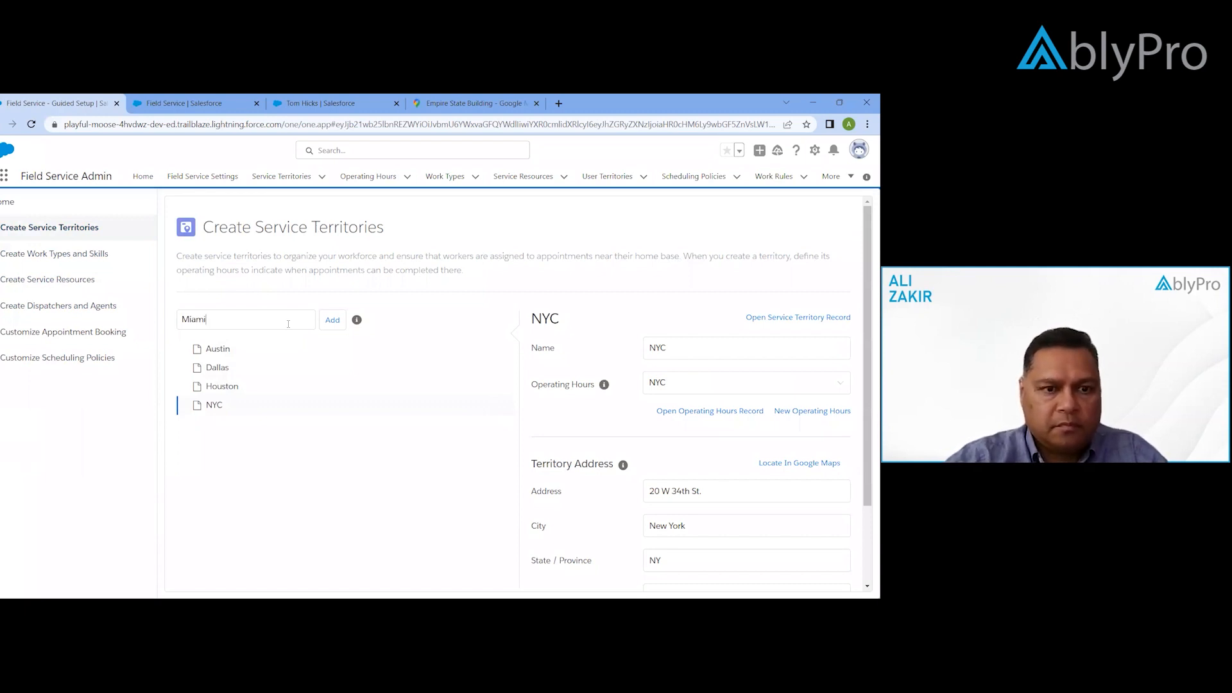
{"action": "left_click", "coordinate": [331, 321]}
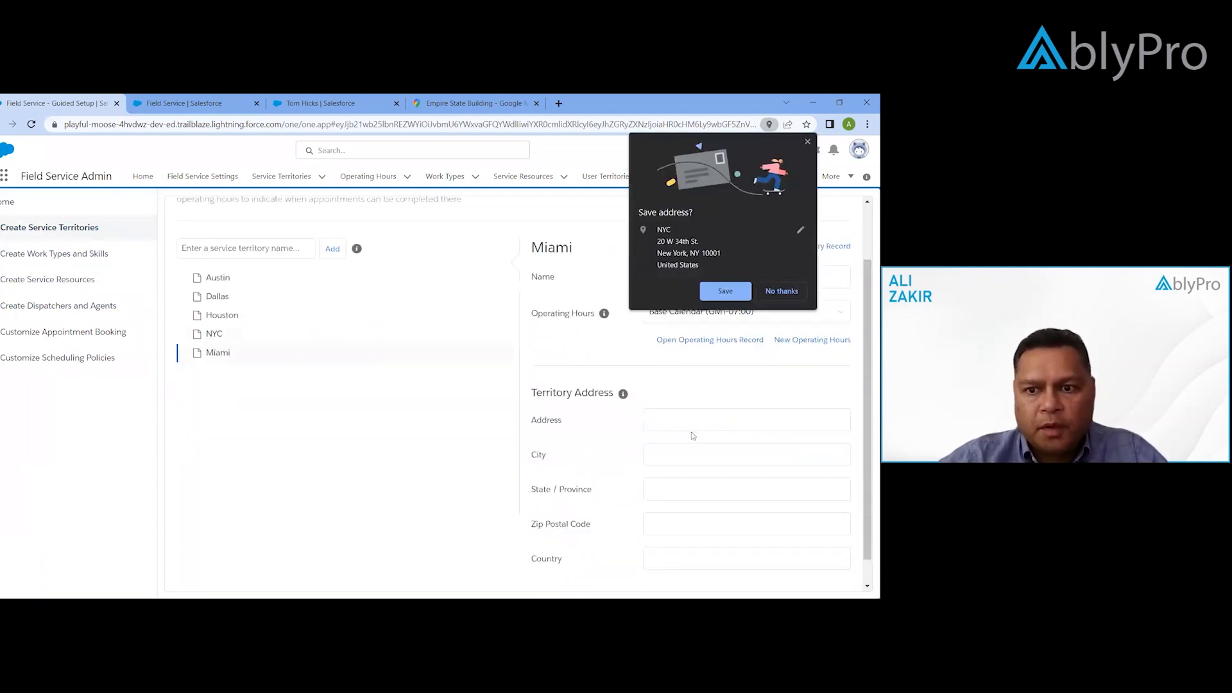
{"action": "left_click", "coordinate": [807, 142]}
Choose Base Calendar (GMT-07:00) as the Miami territory's operating hours and review its empty address fields
{"action": "left_click", "coordinate": [778, 385]}
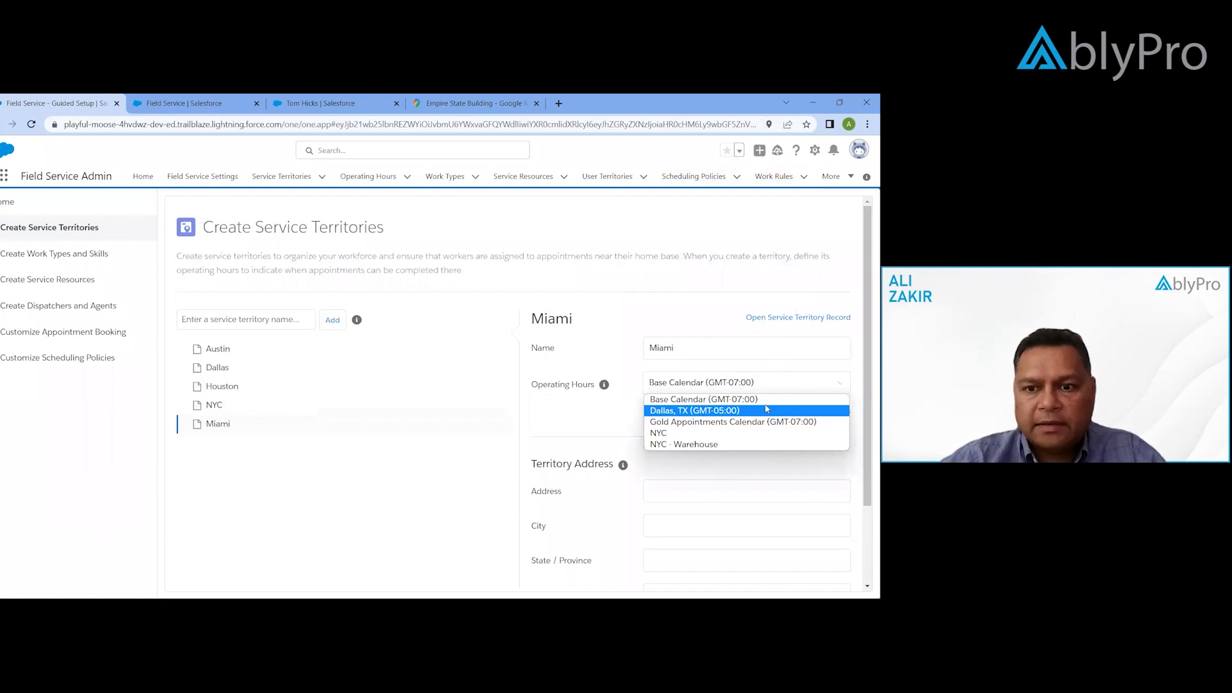
{"action": "left_click", "coordinate": [764, 400]}
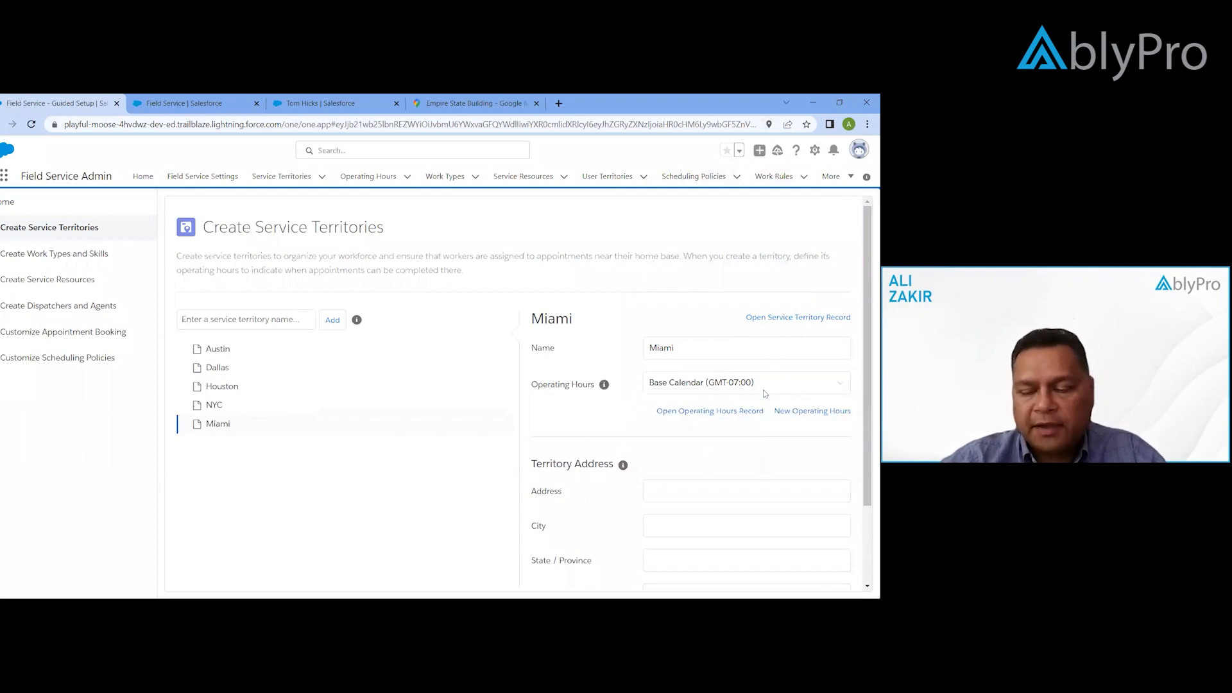
{"action": "left_click", "coordinate": [764, 393]}
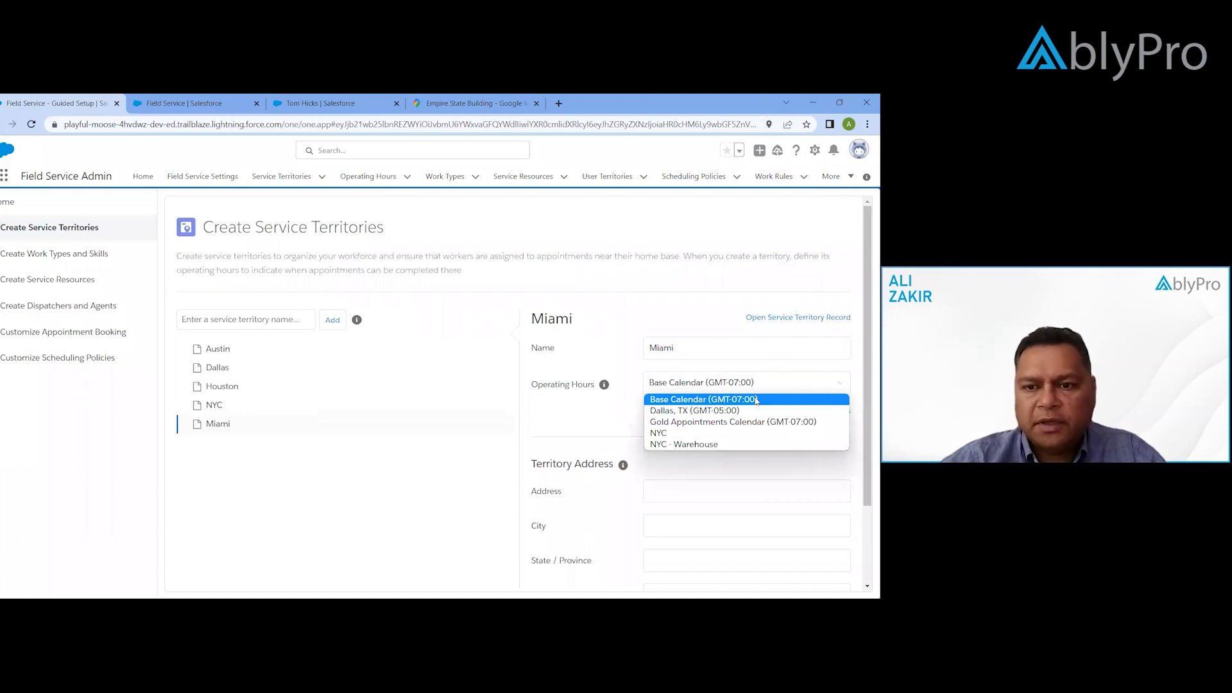
{"action": "left_click", "coordinate": [755, 399]}
{"action": "scroll", "coordinate": [755, 404], "scroll_direction": "down", "scroll_amount": 2}
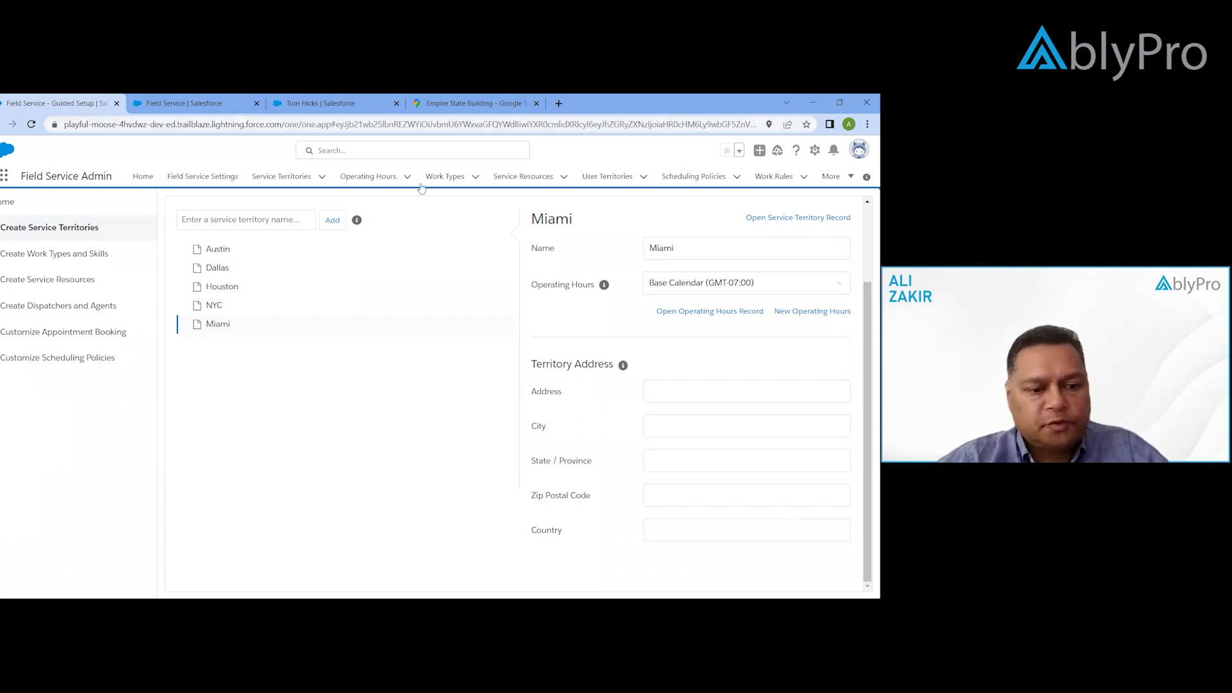
Switch to the PowerPoint slide show
{"action": "key", "text": "alt+Tab"}
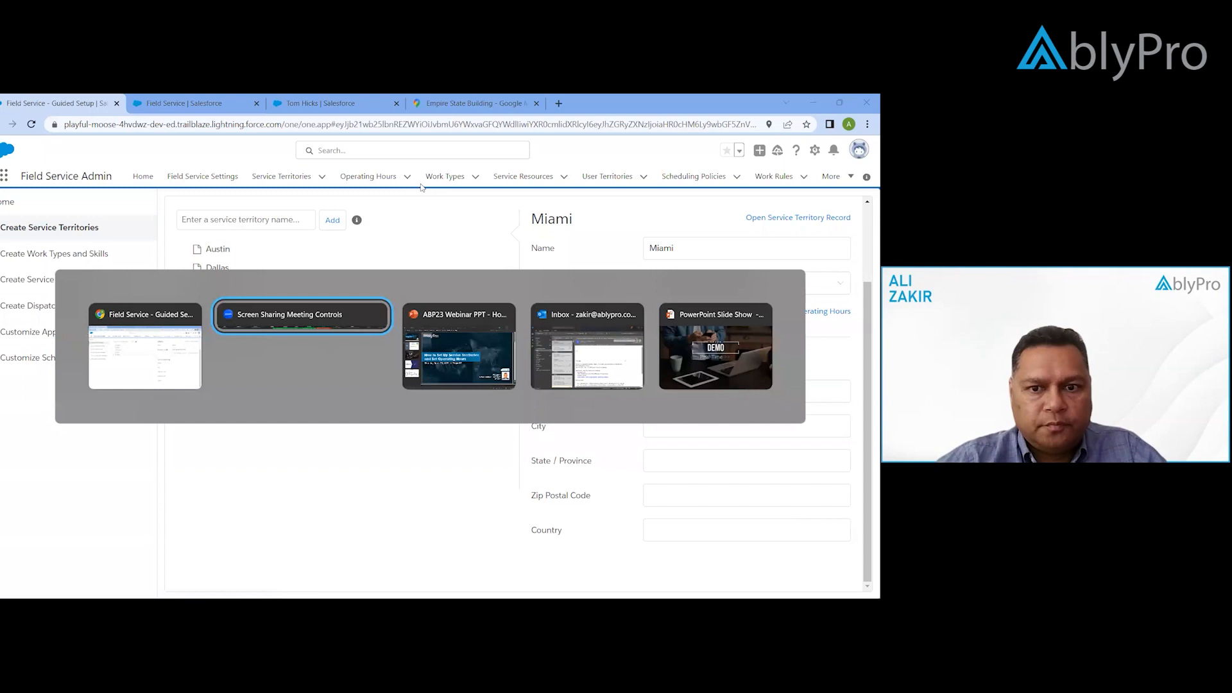
{"action": "key", "text": "alt+Tab"}
{"action": "key", "text": "alt+Tab"}
{"action": "key", "text": "alt+Tab"}
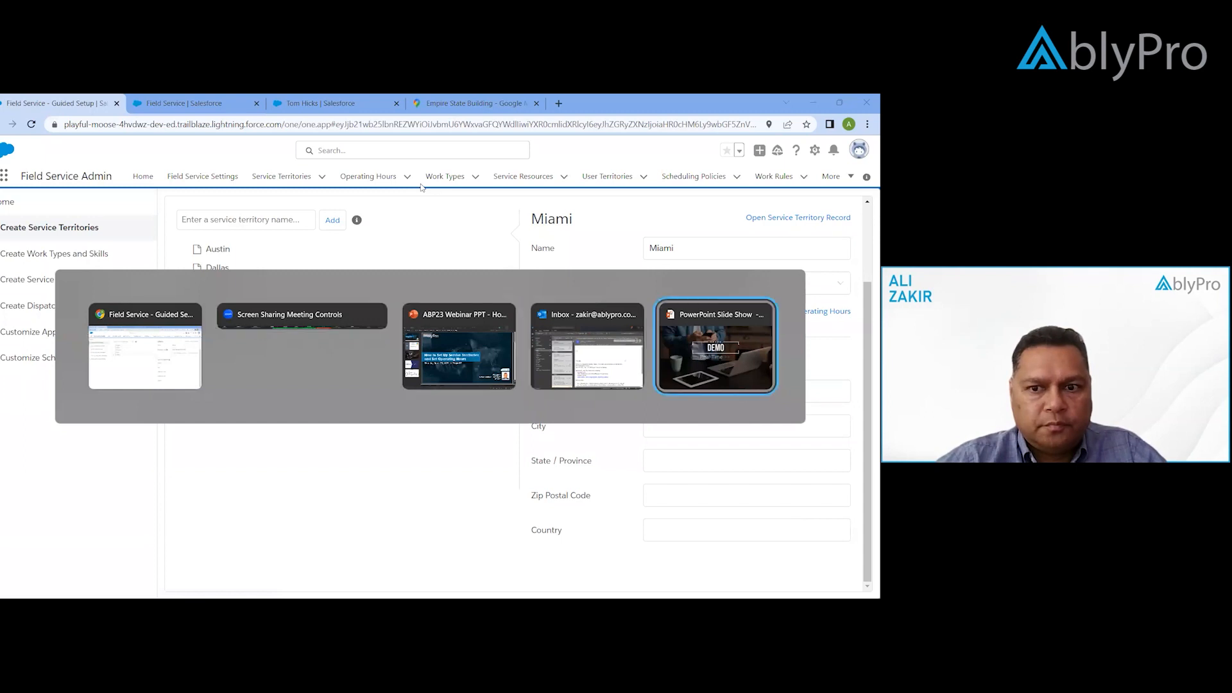